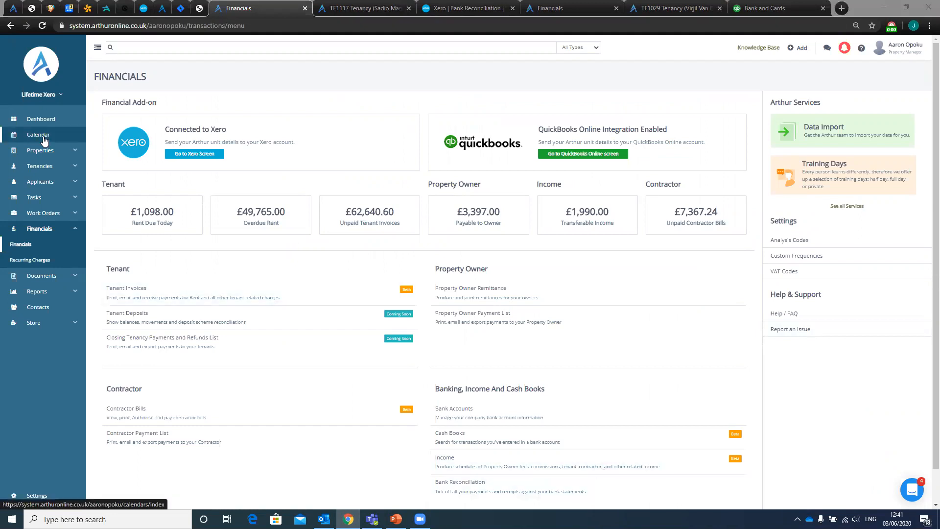
Open the synchronisation page of the Xero add-on and set the synchronisation mode to Payment.
left_click(35, 249)
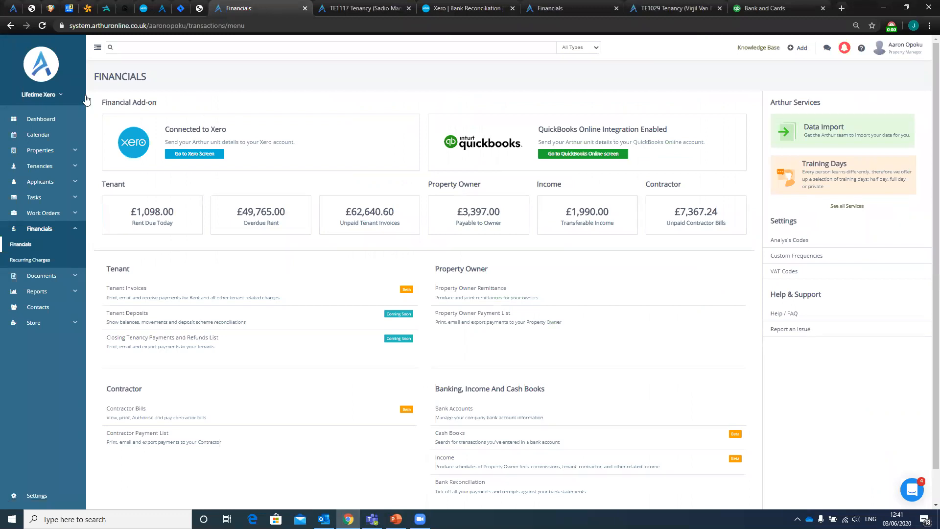
left_click(205, 156)
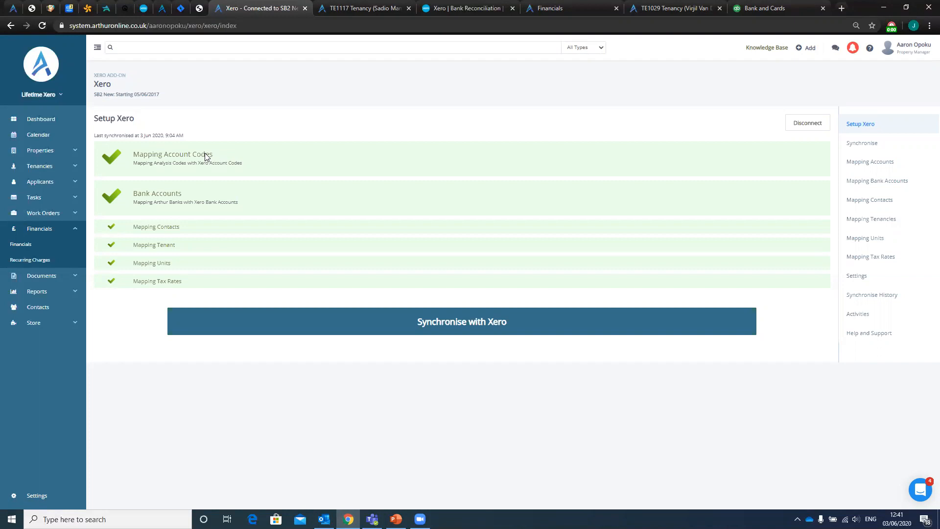
left_click(874, 146)
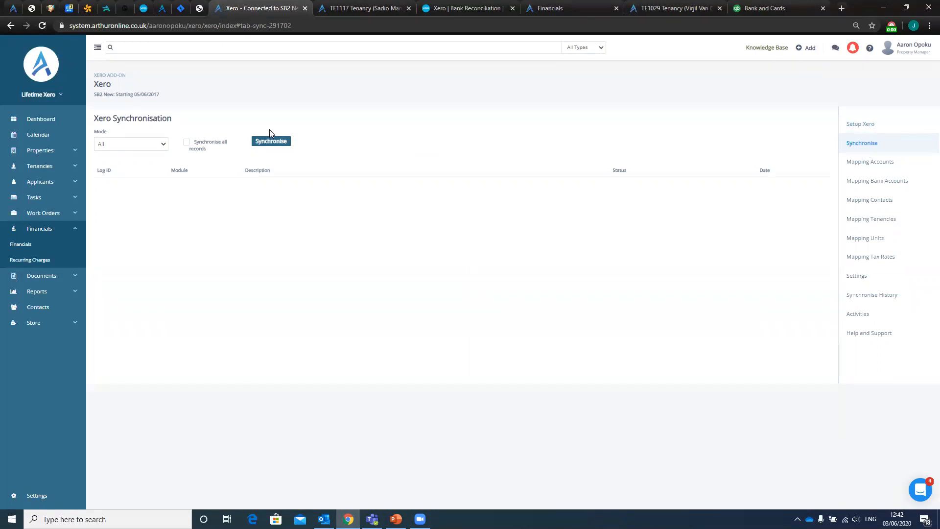
left_click(127, 143)
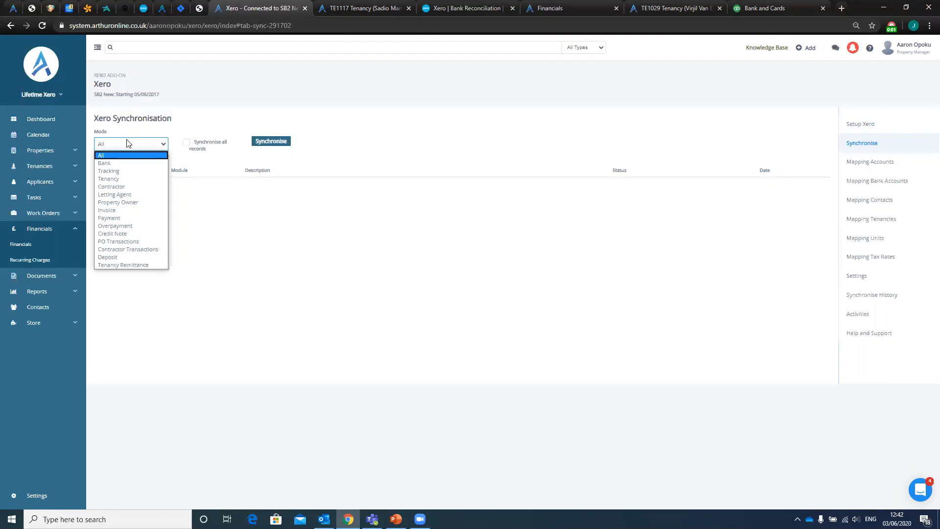
left_click(112, 219)
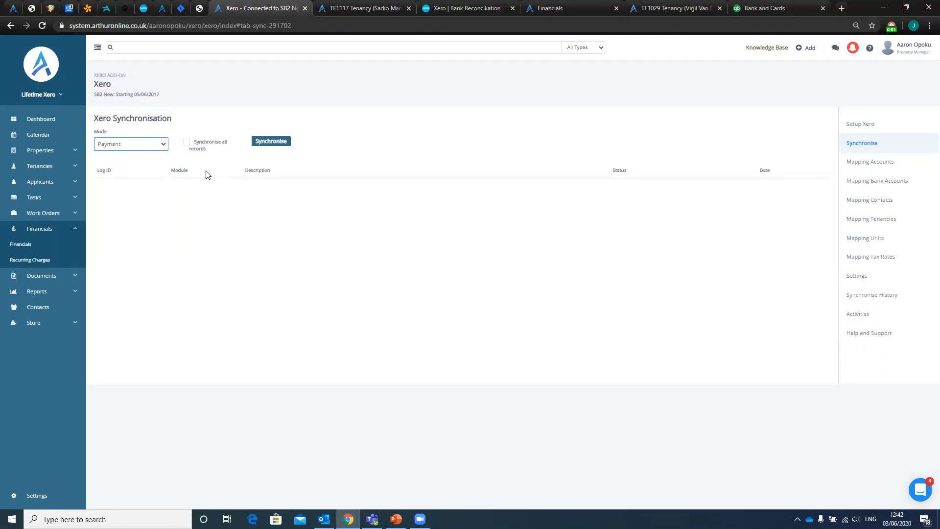
left_click(114, 149)
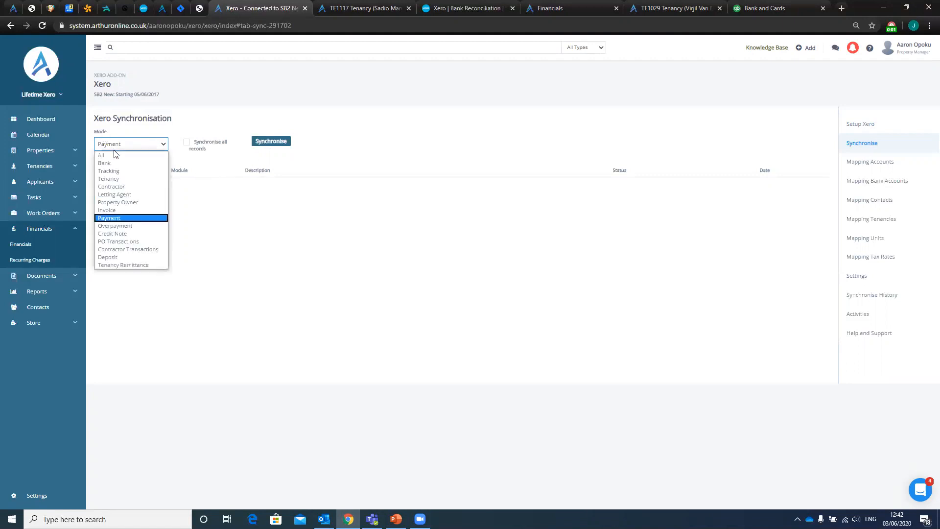
left_click(116, 218)
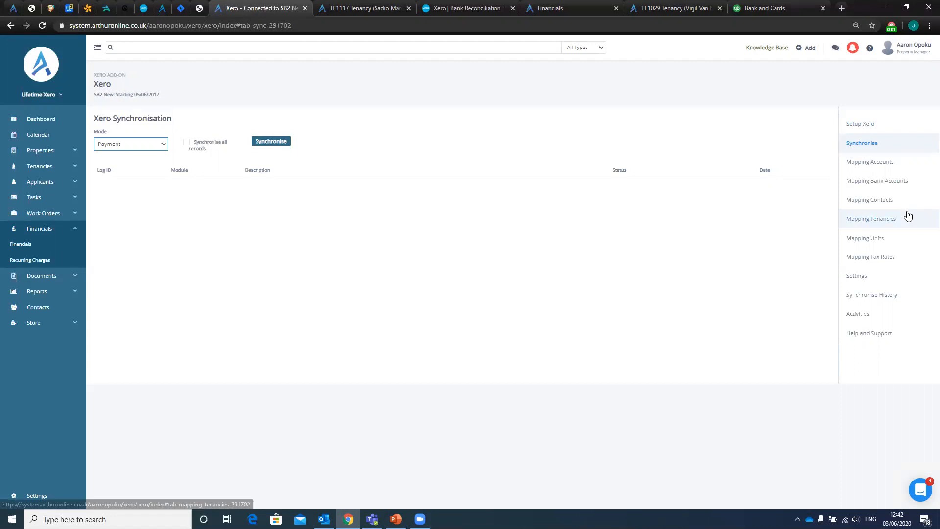
Open the Xero synchronise history and examine the log of the most recent sync, run 3 Jun 2020 at 9:04 AM.
left_click(879, 296)
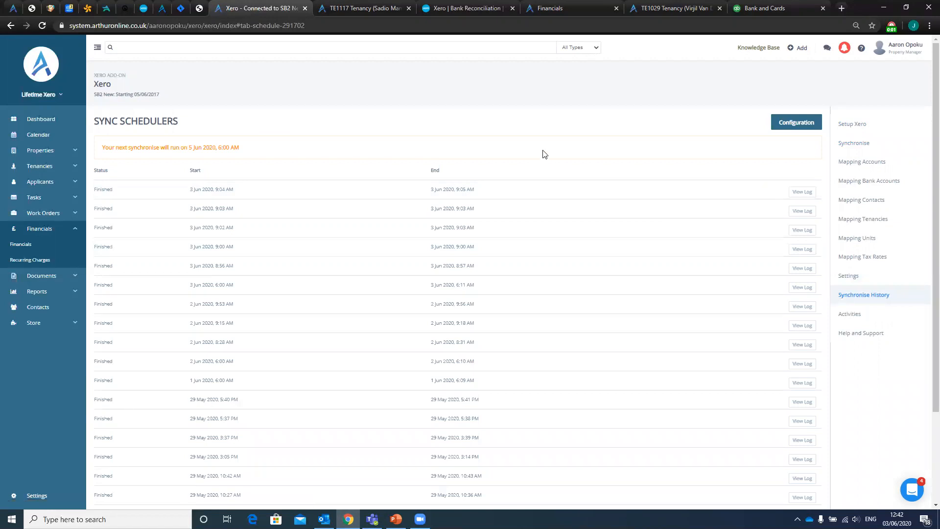
left_click(870, 297)
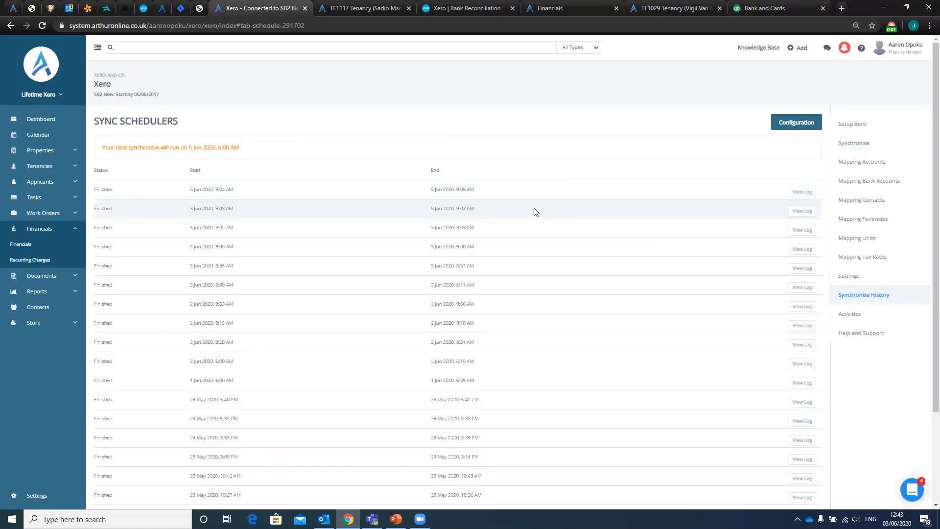
scroll(534, 210, "down", 1)
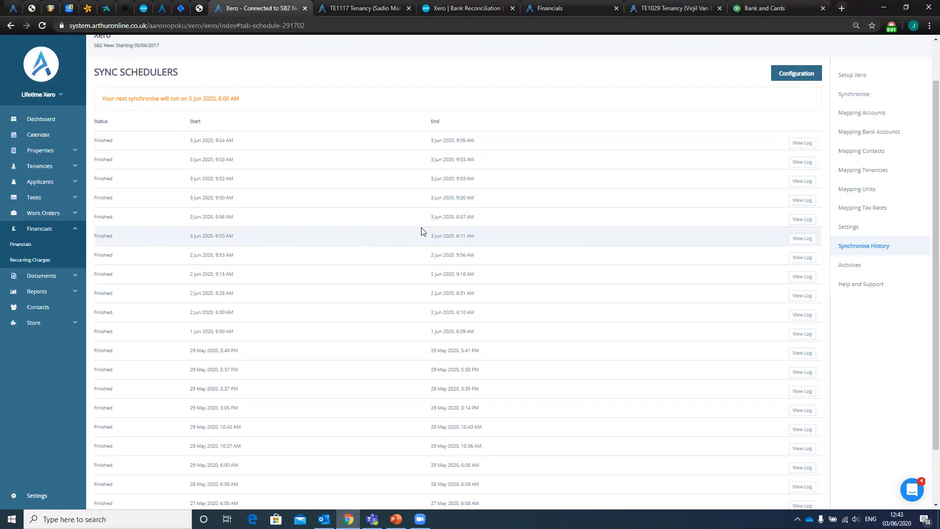
left_click(801, 144)
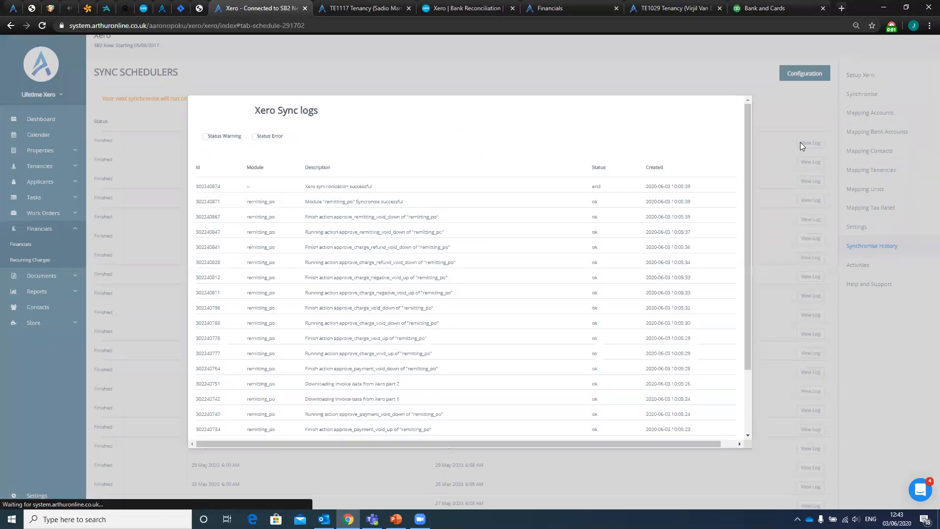
scroll(551, 225, "down", 2)
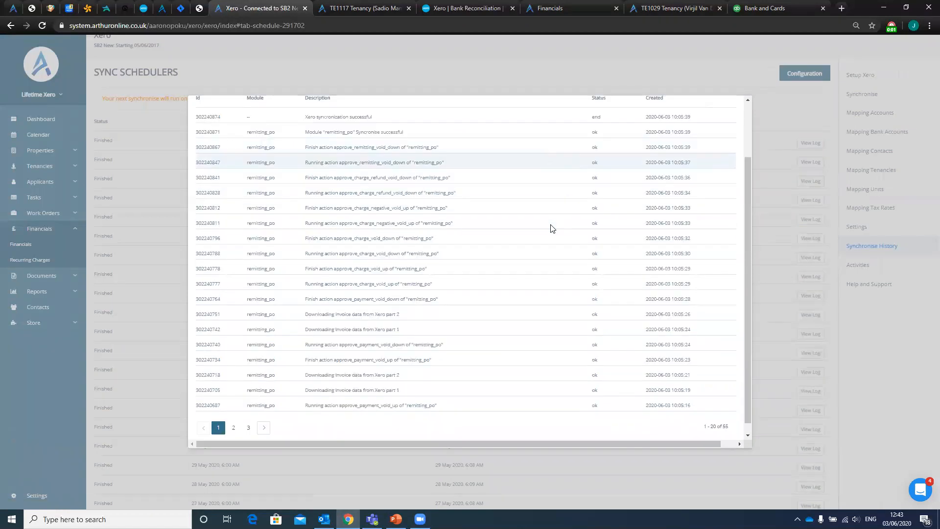
scroll(550, 228, "up", 1)
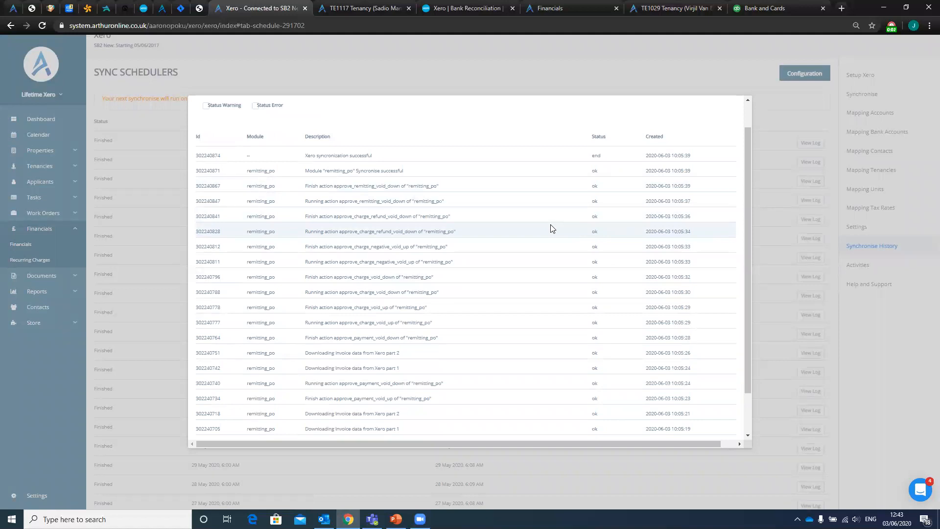
scroll(566, 255, "up", 1)
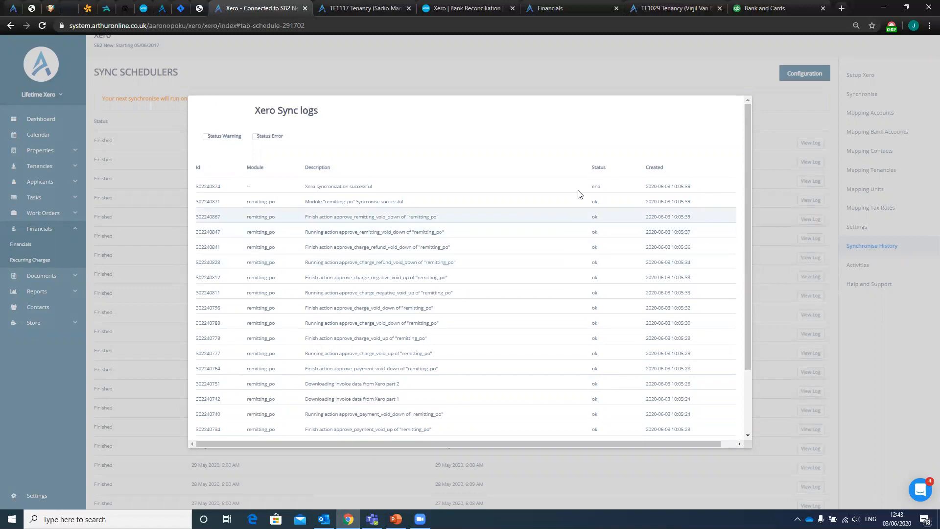
Filter the Xero sync log by warning status and by error status, clear both filters and close the log.
left_click(205, 139)
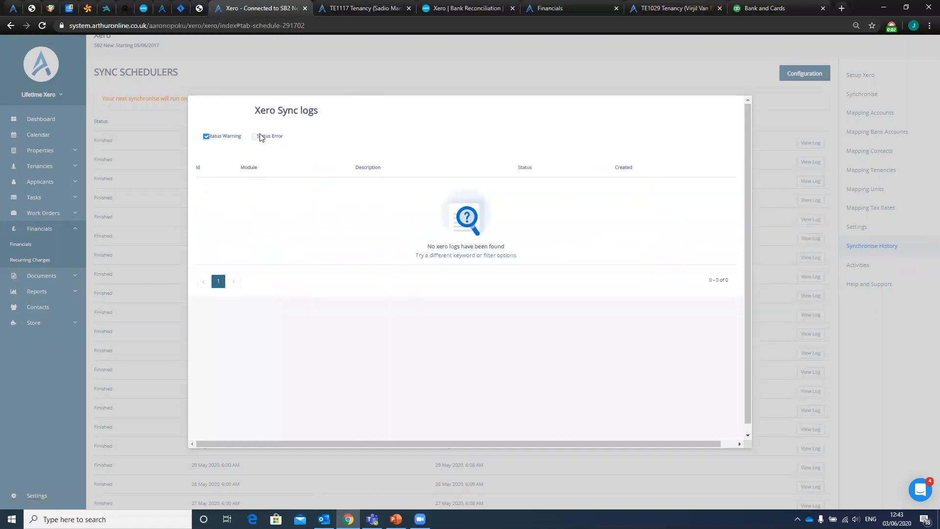
left_click(205, 138)
left_click(254, 138)
left_click(255, 137)
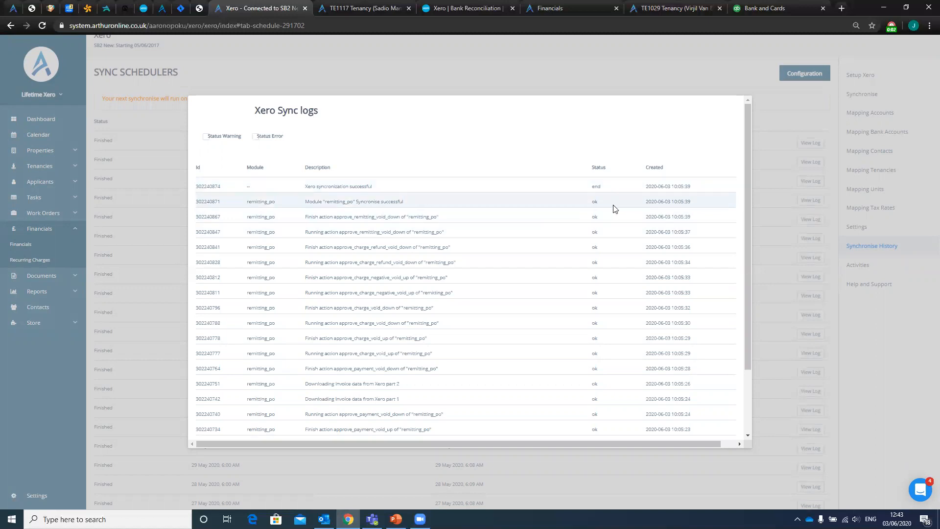
left_click(644, 54)
left_click(518, 78)
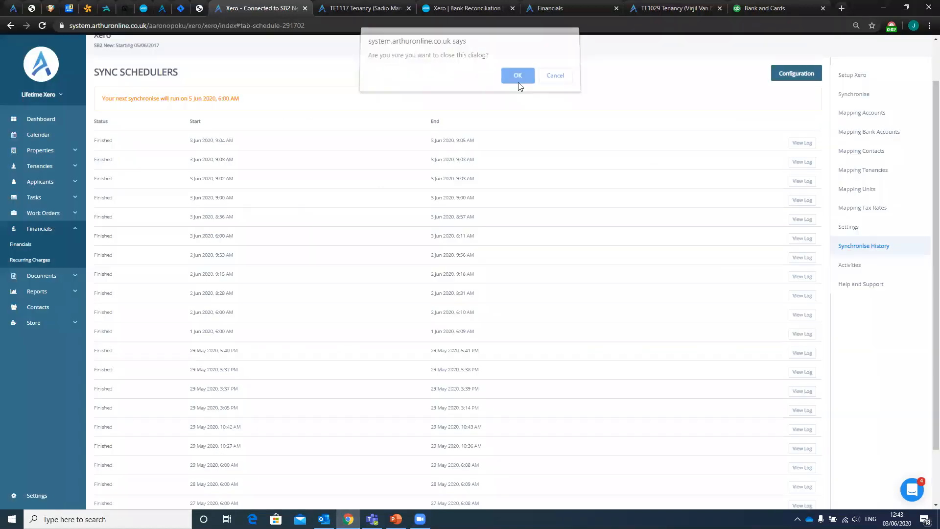
Add Tuesday, Thursday and Saturday to the sync schedule's repeat days and save the configuration.
scroll(767, 96, "up", 1)
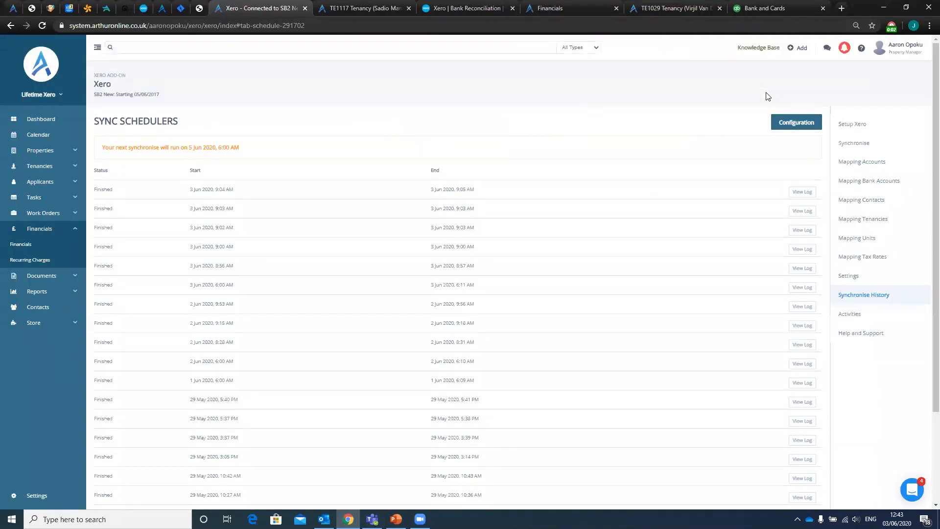
left_click(788, 128)
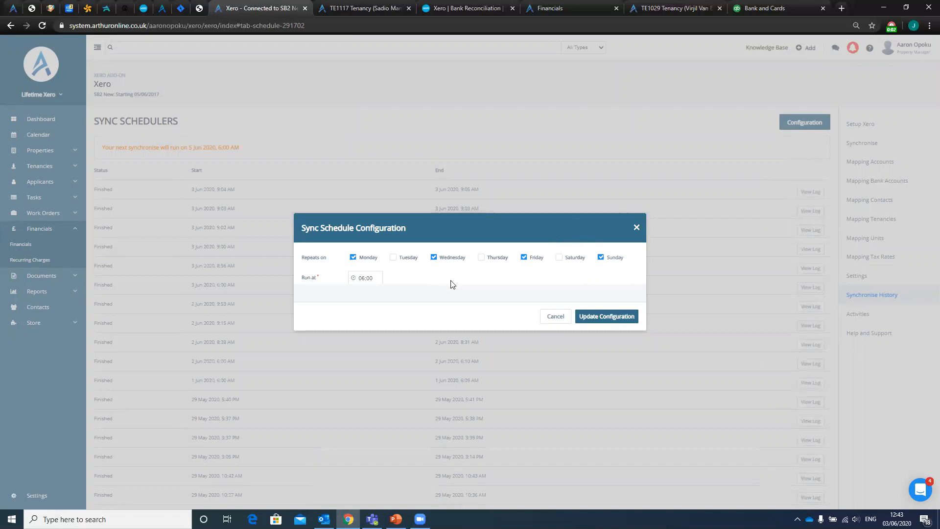
left_click(393, 257)
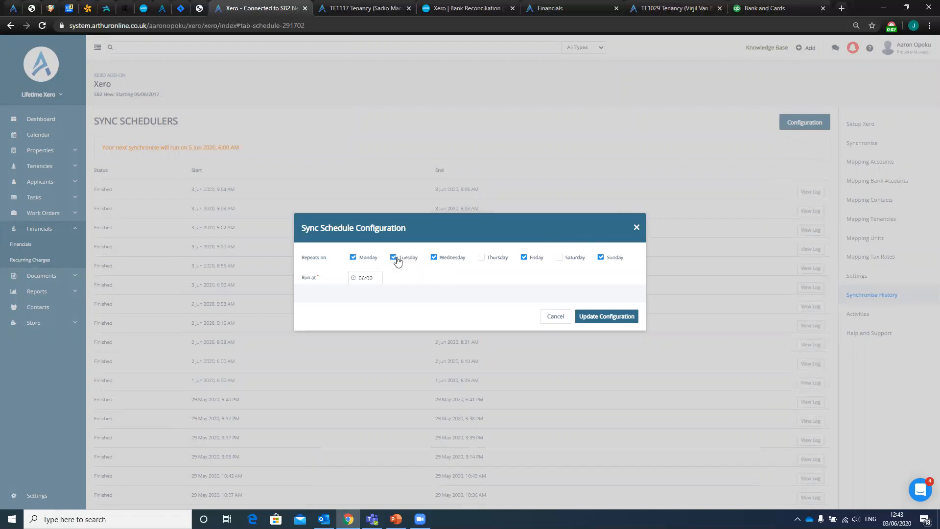
left_click(481, 258)
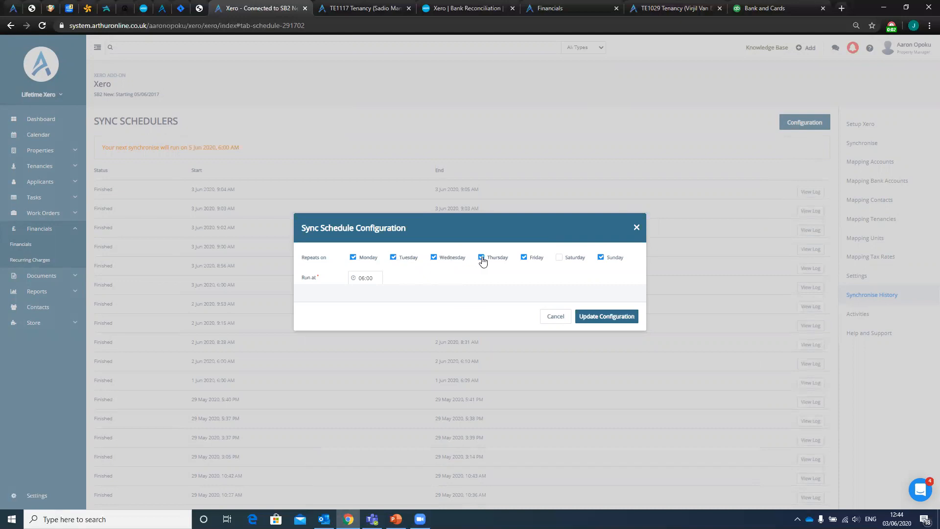
left_click(559, 258)
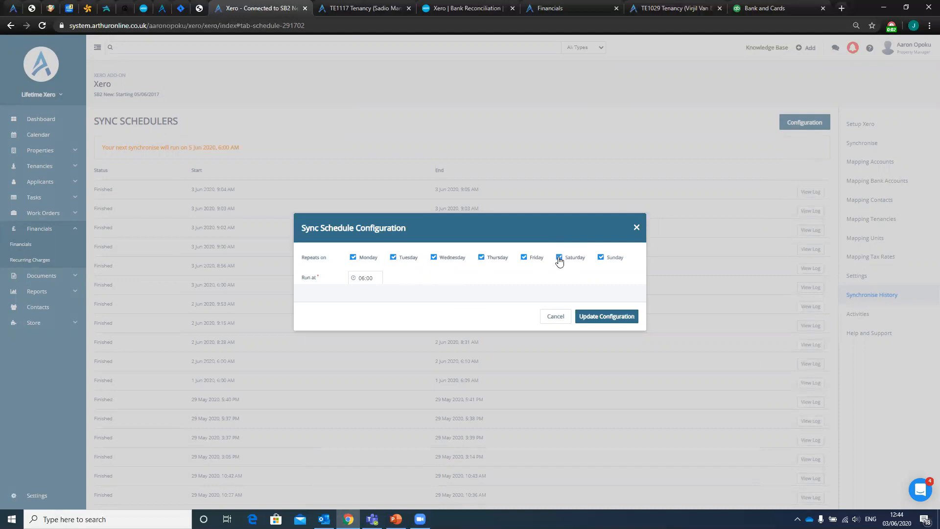
left_click(375, 277)
left_click(614, 321)
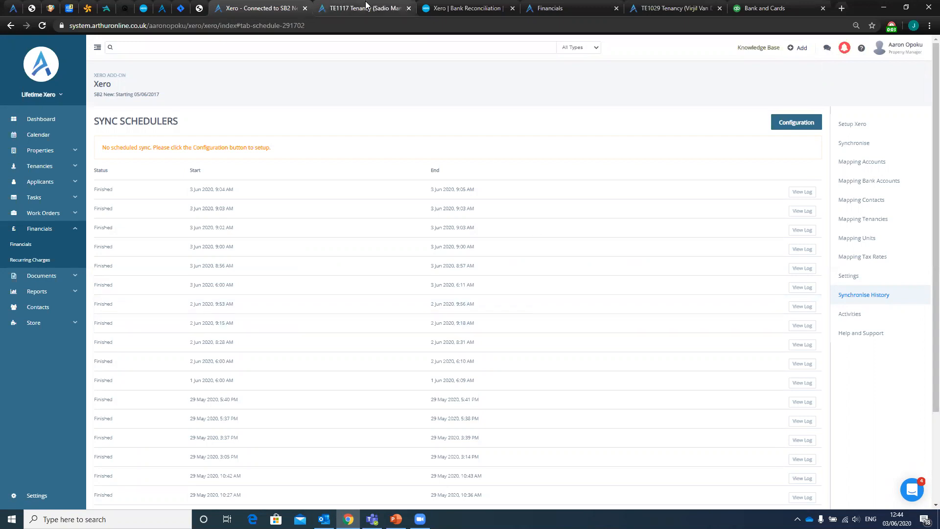
Open the residential tenancy from the filtered tenancies list and show its tenant rent statement.
left_click(364, 9)
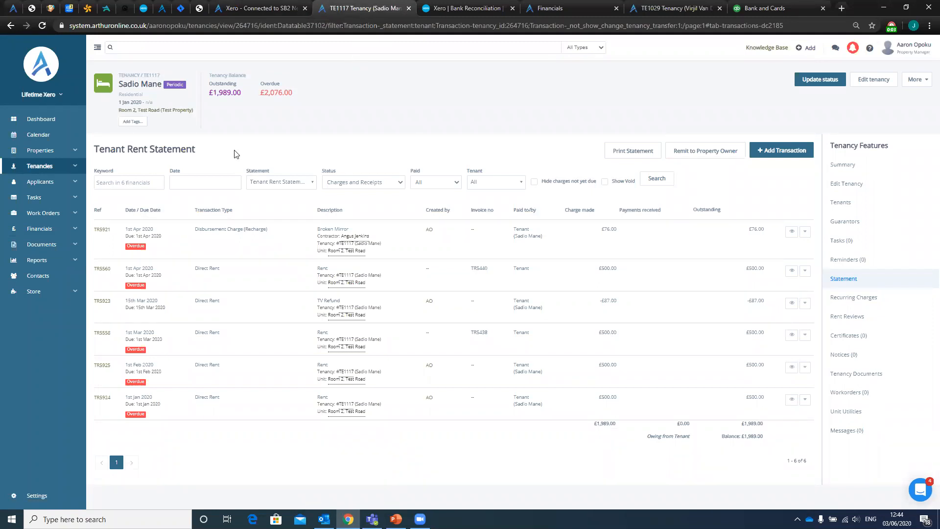
left_click(42, 166)
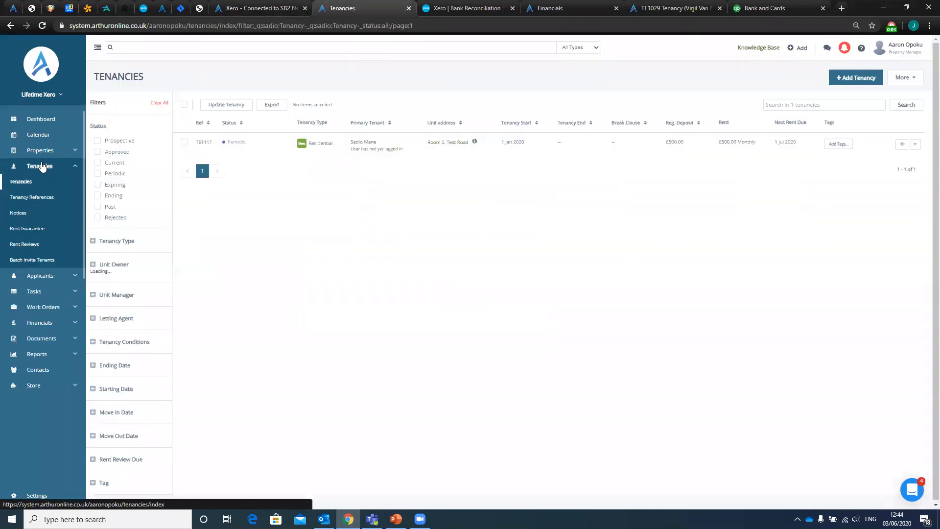
left_click(203, 143)
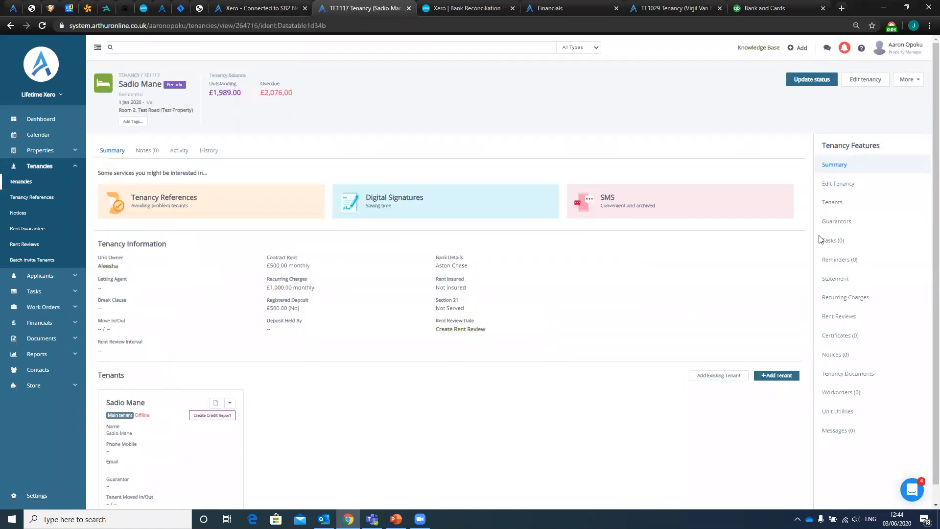
left_click(852, 284)
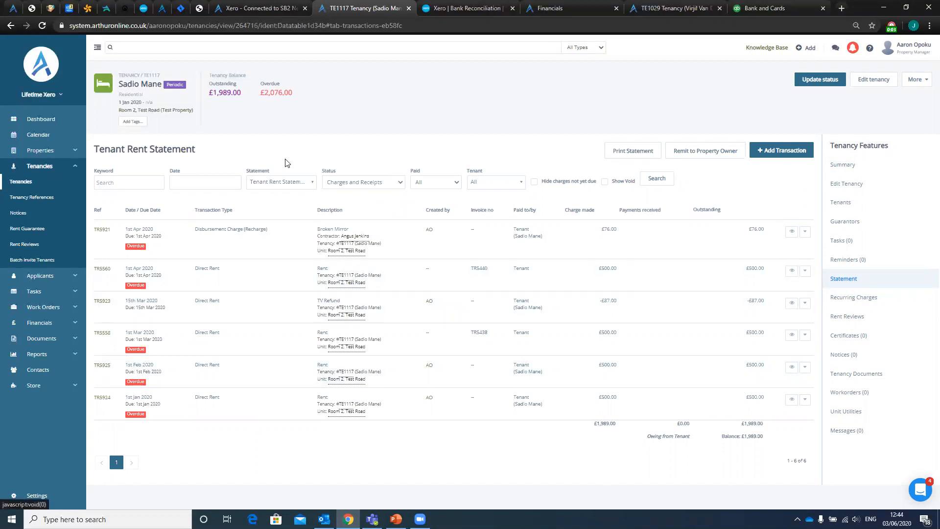
View the Xero synchronisation dialog for this single tenancy and close it without synchronising.
left_click(926, 82)
left_click(776, 154)
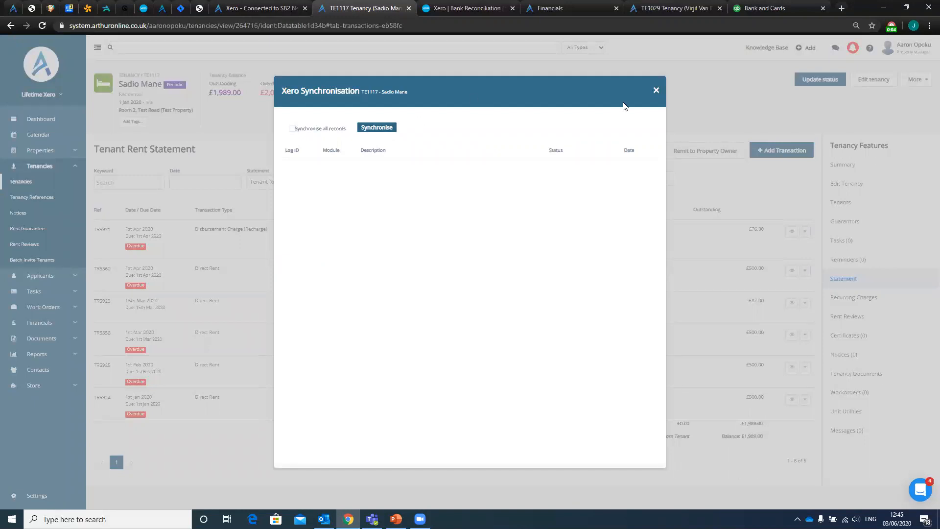
left_click(654, 95)
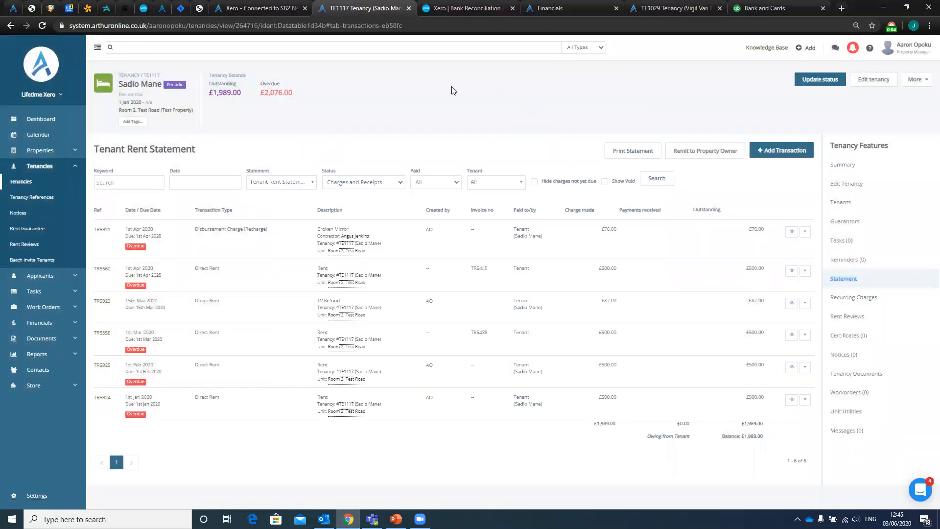
Switch to Xero and open the bank reconciliation of the Aston Chase Client account from the dashboard.
left_click(473, 3)
scroll(491, 348, "up", 6)
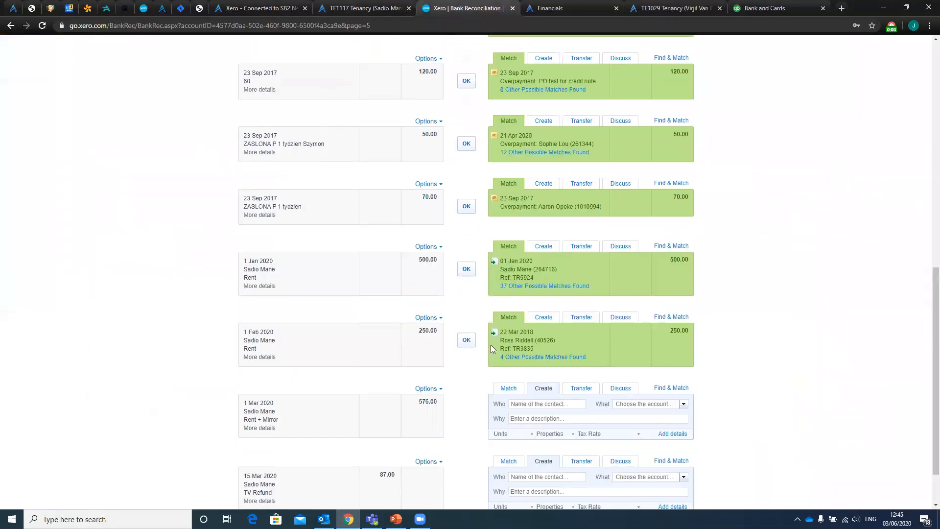
scroll(491, 348, "up", 6)
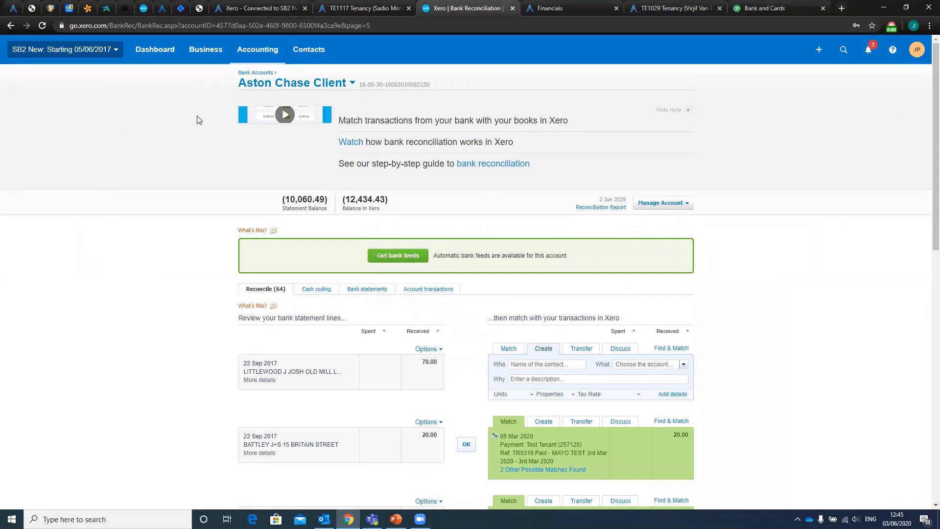
left_click(164, 57)
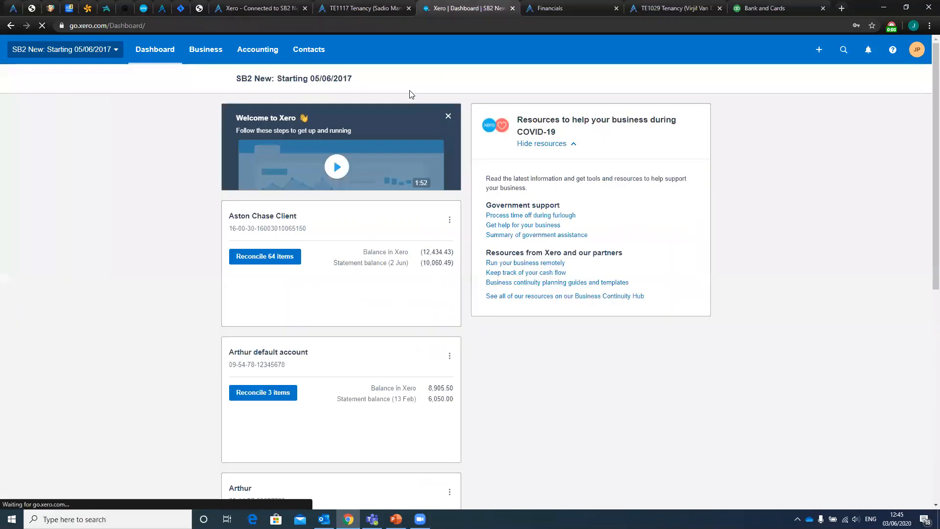
scroll(547, 180, "down", 2)
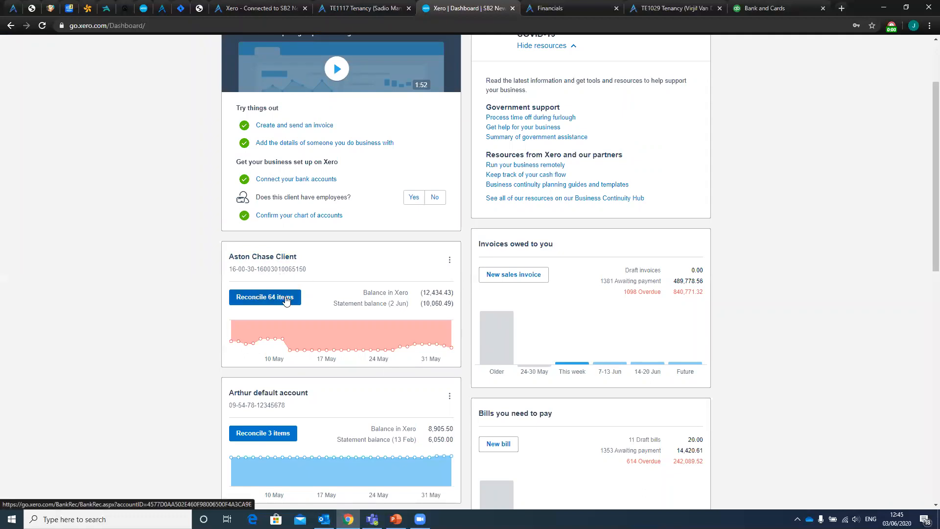
left_click(286, 300)
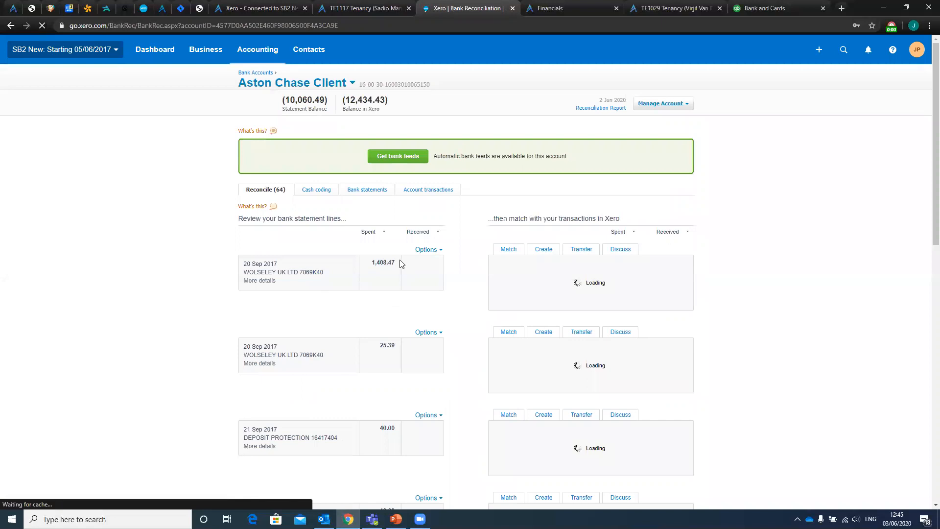
scroll(397, 265, "down", 1)
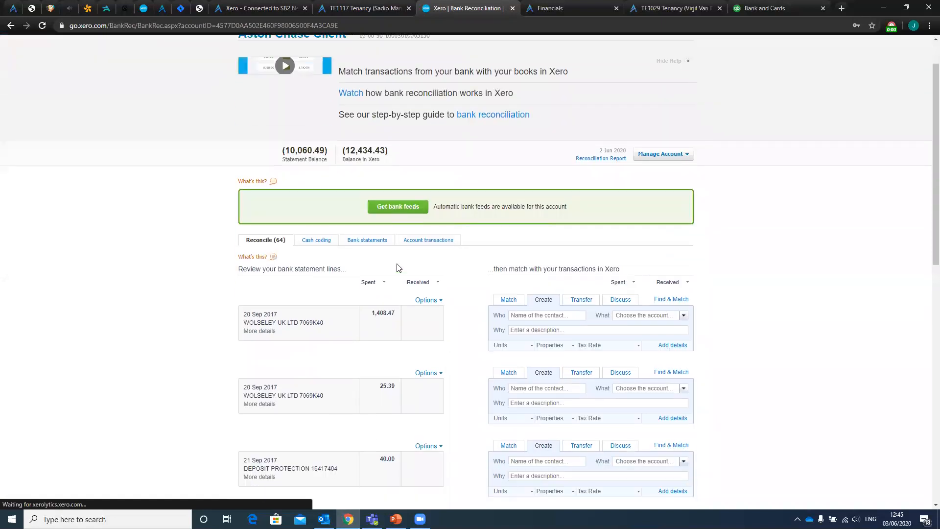
Open the matching view for the first 20 Sep 2017 statement line, review its sections and cancel without reconciling.
scroll(397, 265, "down", 1)
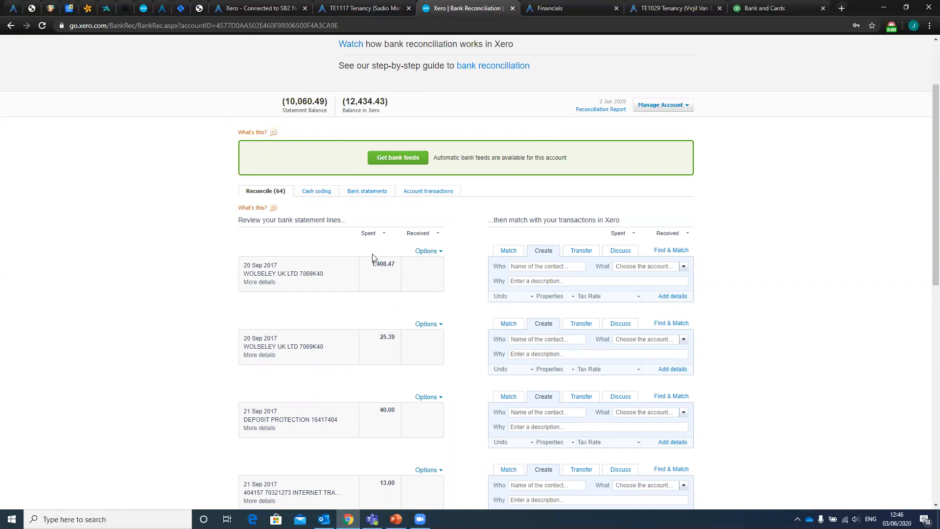
scroll(441, 226, "down", 1)
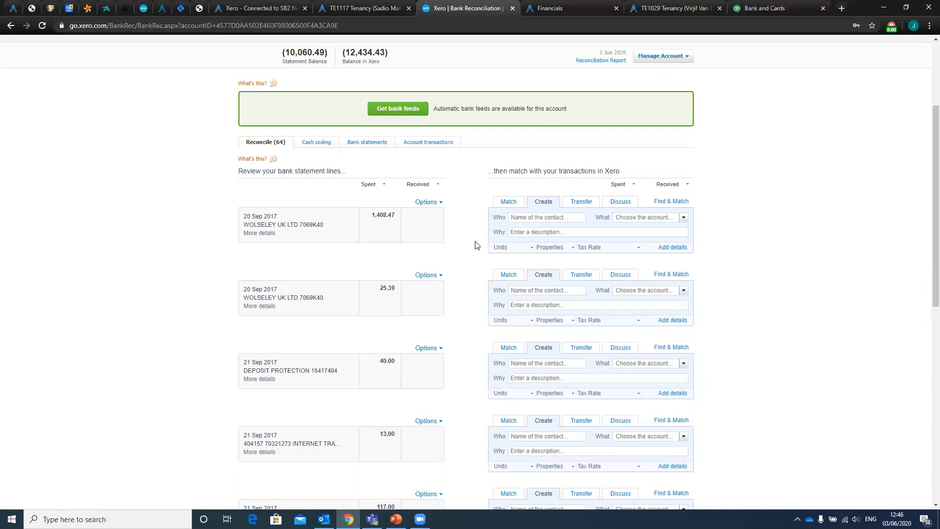
left_click(509, 203)
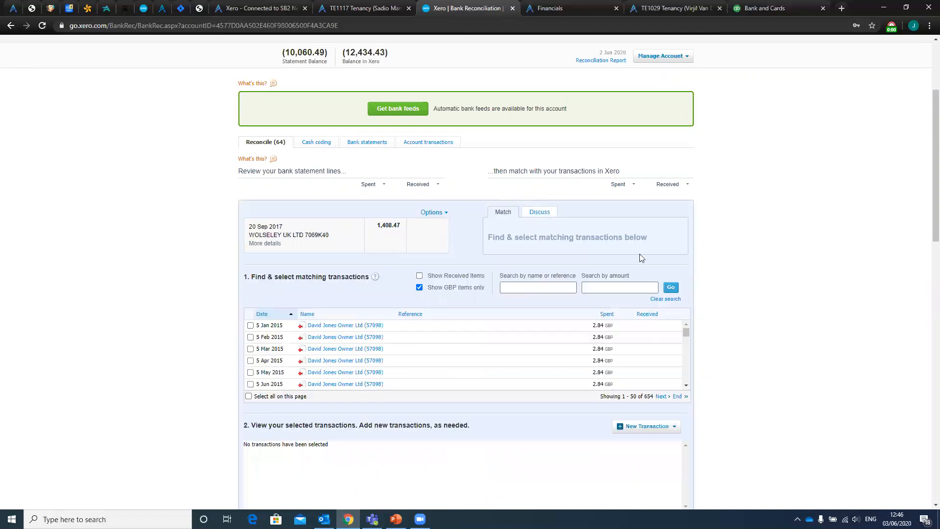
scroll(726, 448, "down", 3)
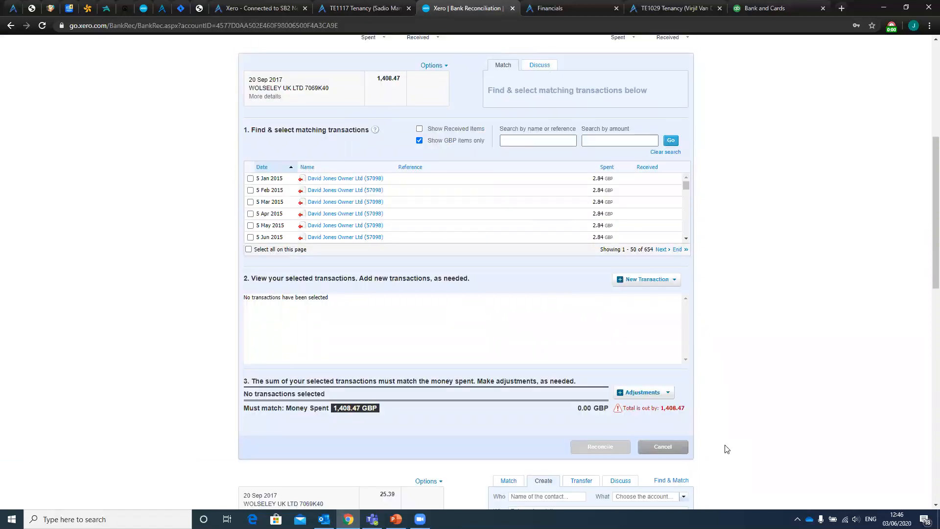
left_click(656, 447)
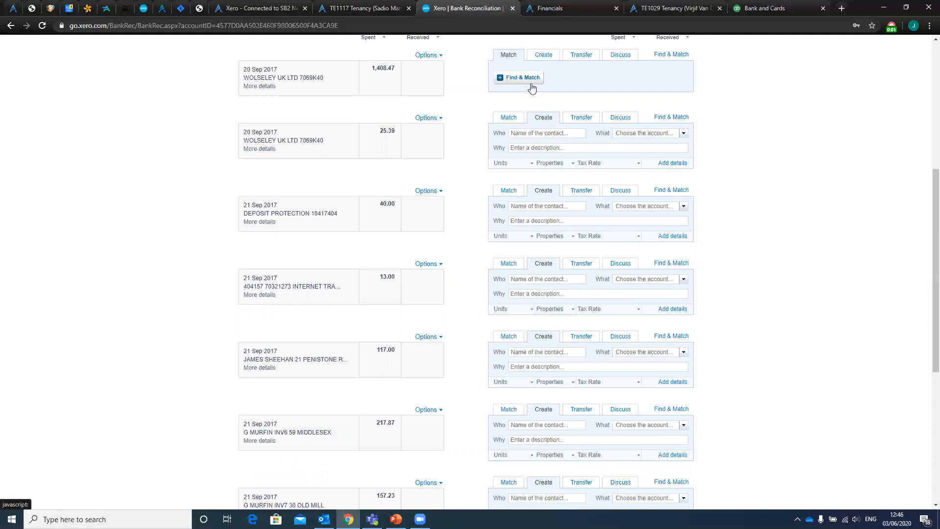
View the Create, Transfer and Discuss options for the first 20 Sep 2017 statement line of 1,408.47.
scroll(531, 88, "up", 1)
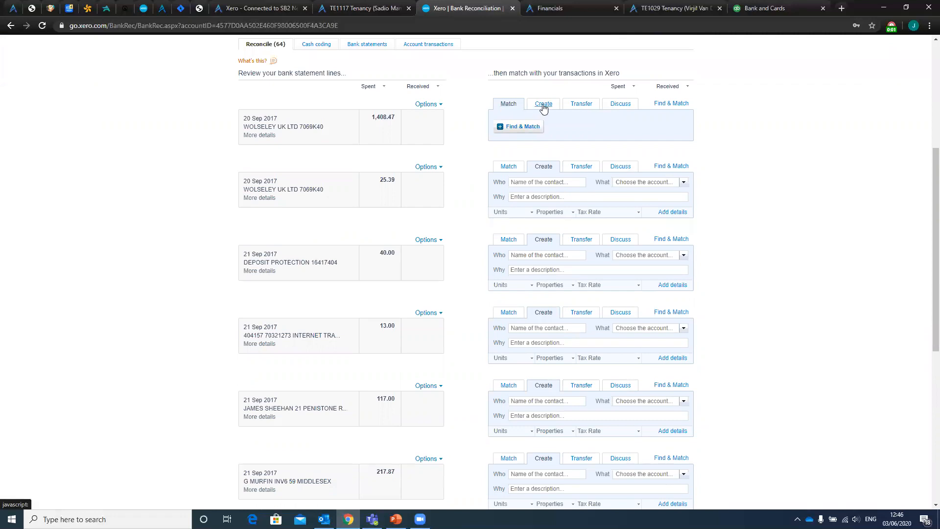
left_click(543, 104)
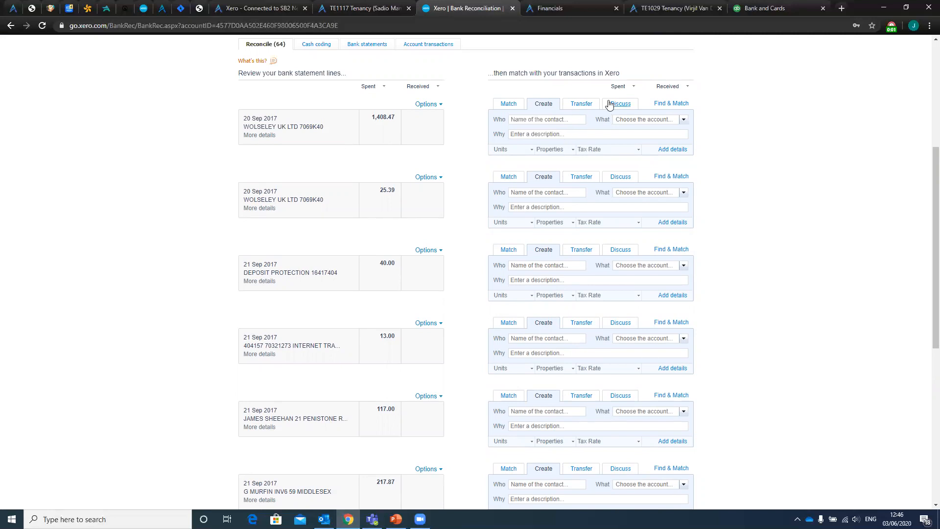
left_click(587, 105)
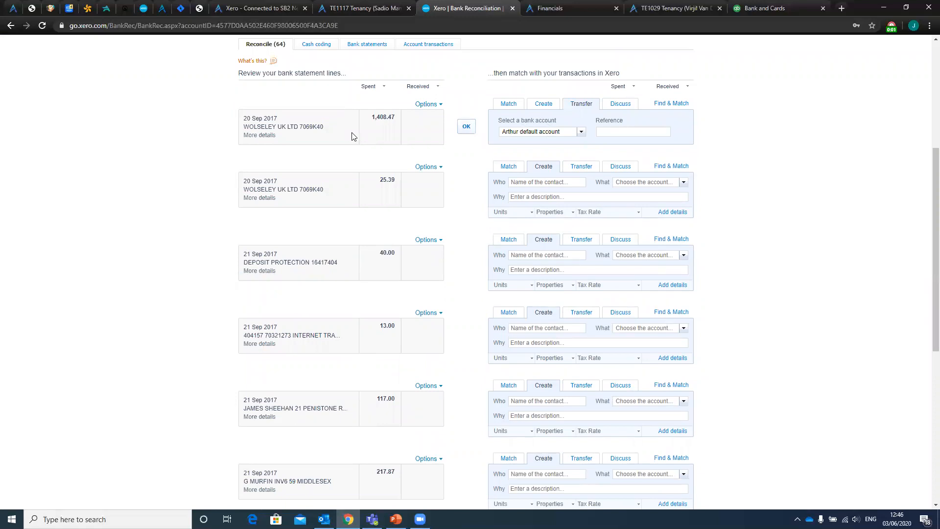
left_click(617, 103)
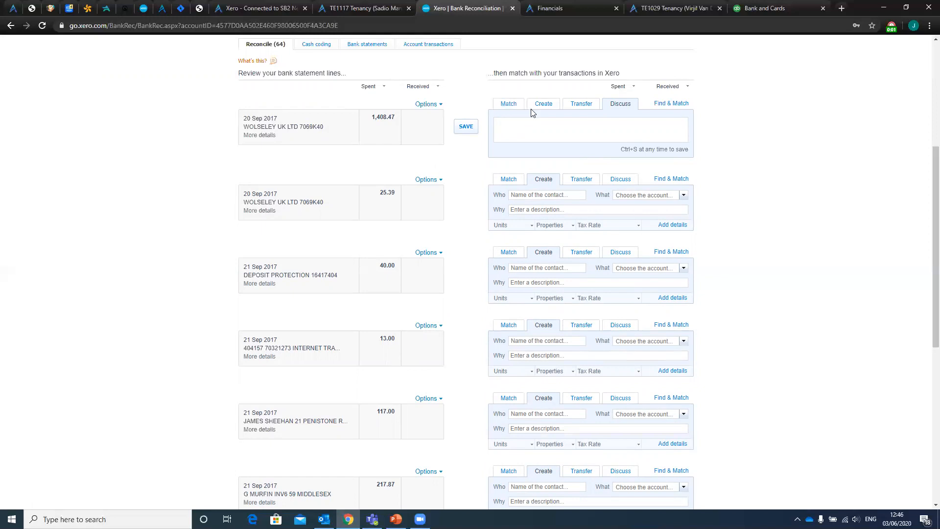
Jump to page 5 of the statement lines and go to the tenant's 2020 rent entries.
scroll(531, 116, "down", 7)
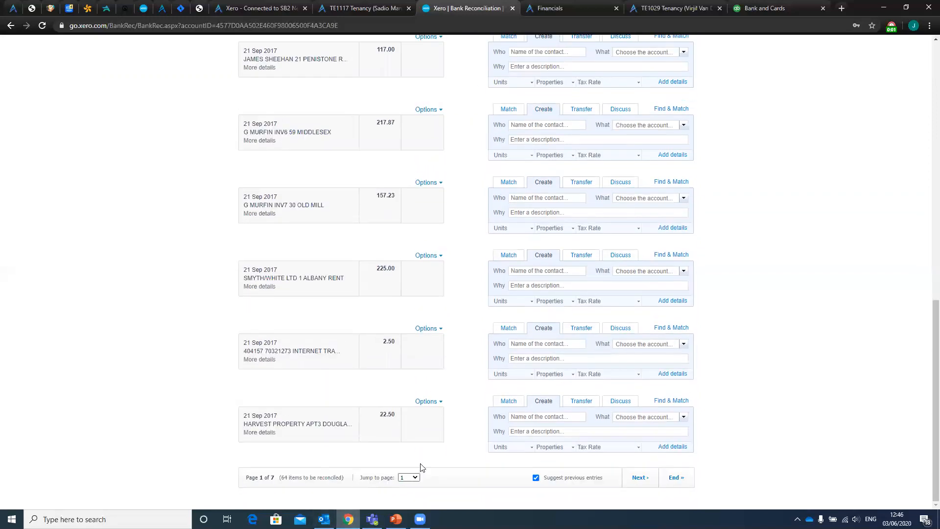
left_click(410, 478)
left_click(408, 455)
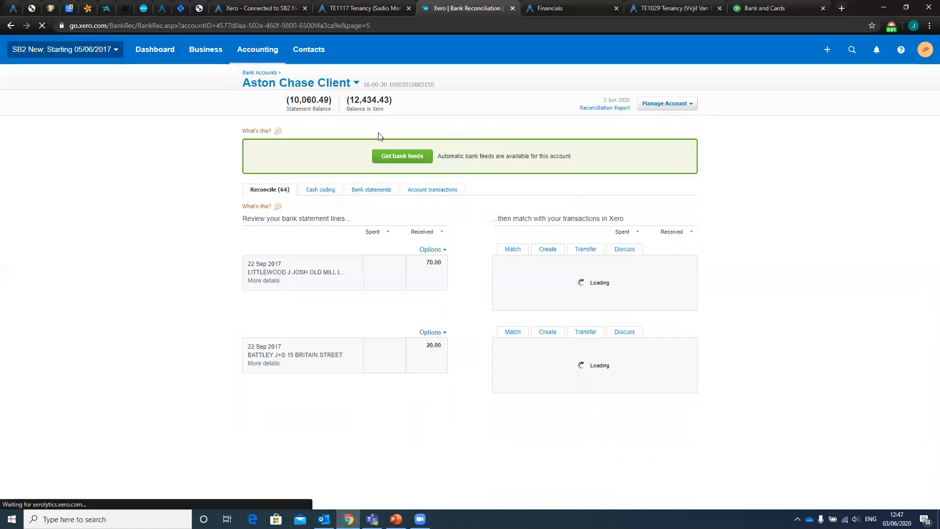
scroll(433, 155, "down", 1)
scroll(433, 154, "down", 10)
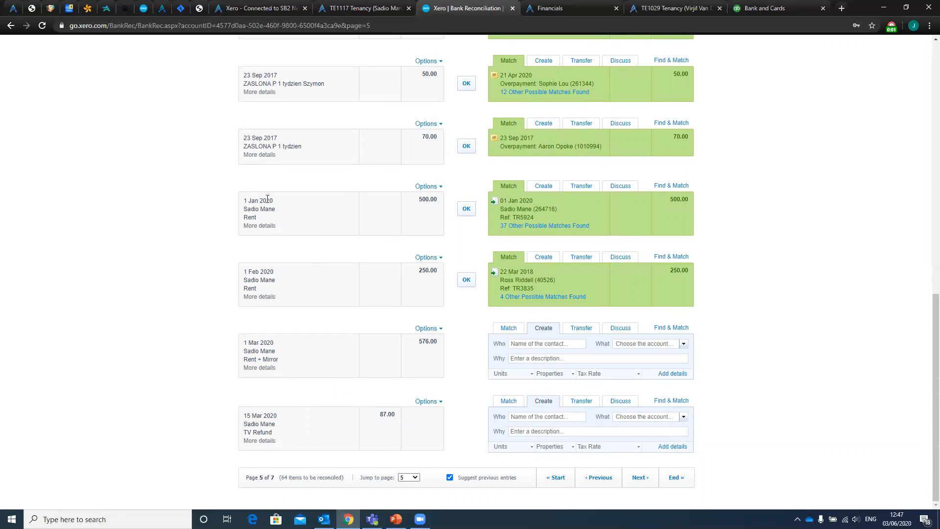
Check the tenant rent statement in Arthur, then return to Xero and accept the suggested match for the 1 Jan 2020 rent receipt of 500.00.
left_click(355, 7)
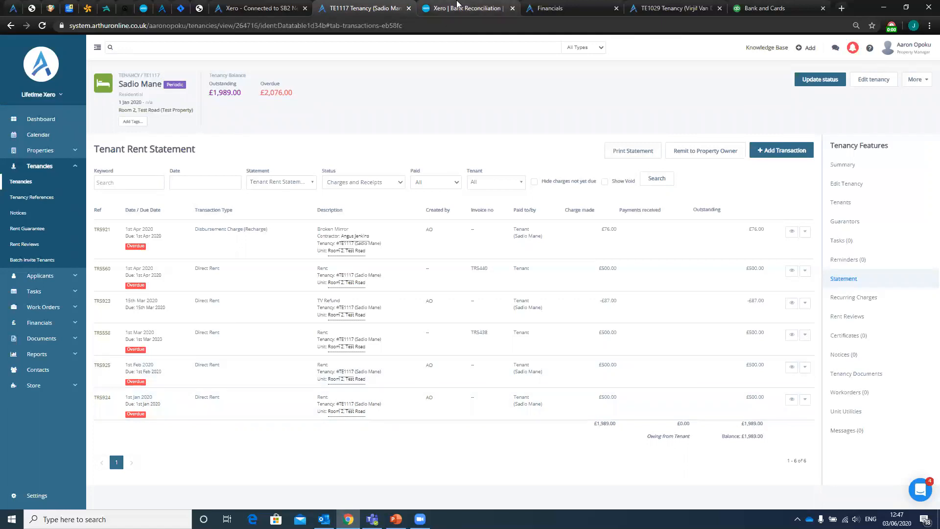
left_click(470, 8)
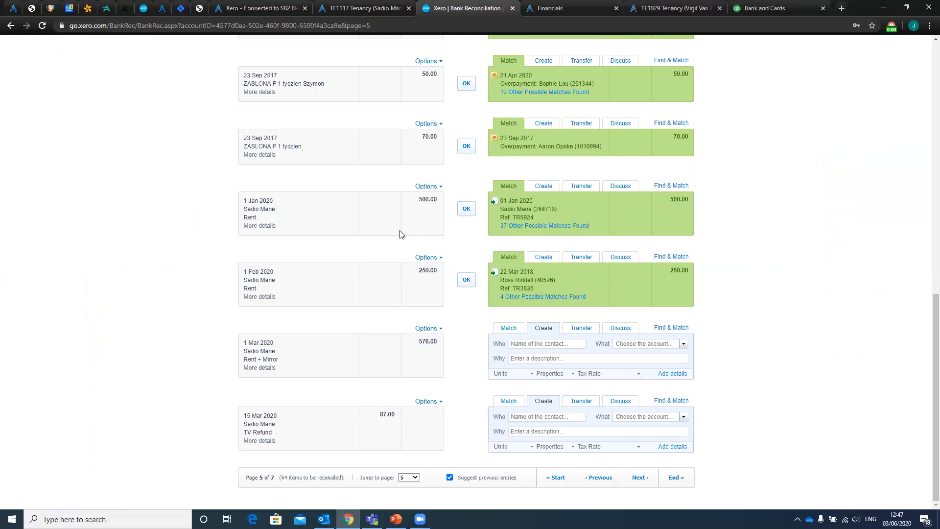
left_click(466, 209)
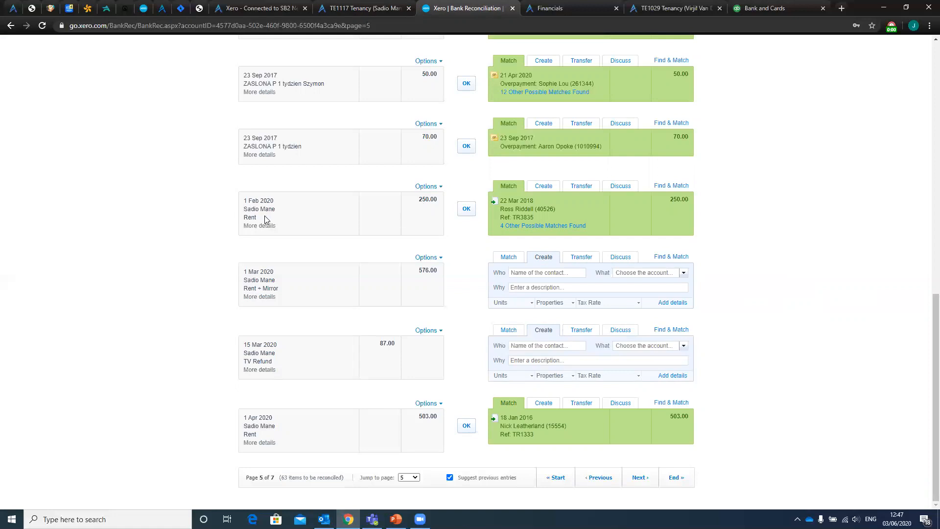
Check the rent statement in Arthur, then in Xero find the tenant's transactions for the 1 Feb 2020 receipt and select TR5437 Rent.
left_click(380, 6)
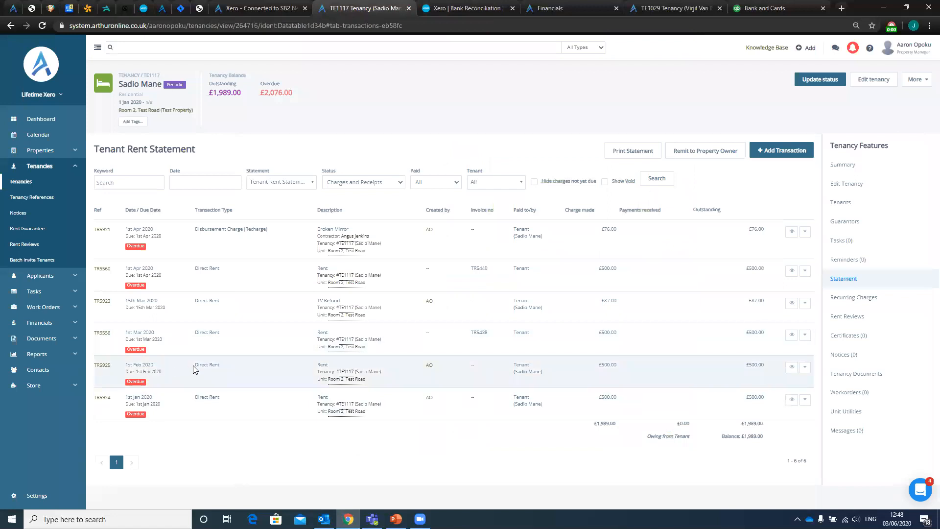
key("ctrl+Tab")
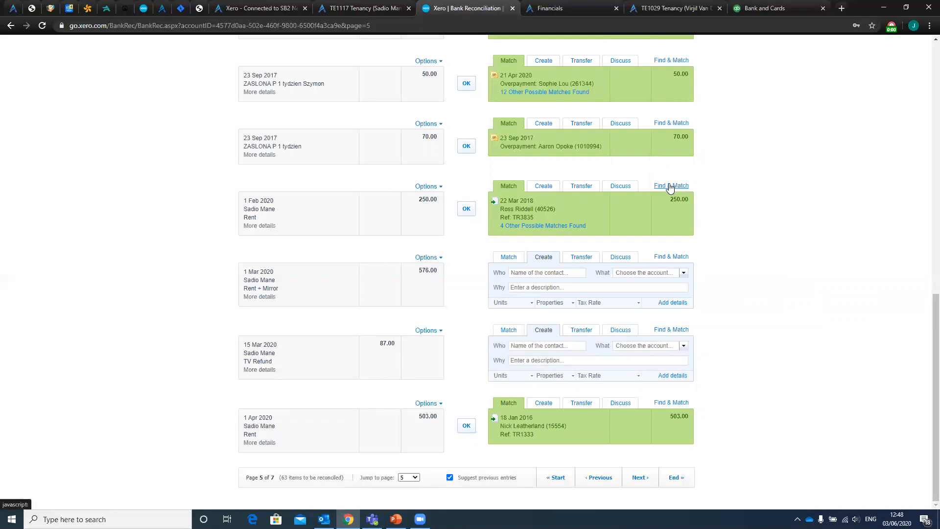
left_click(669, 186)
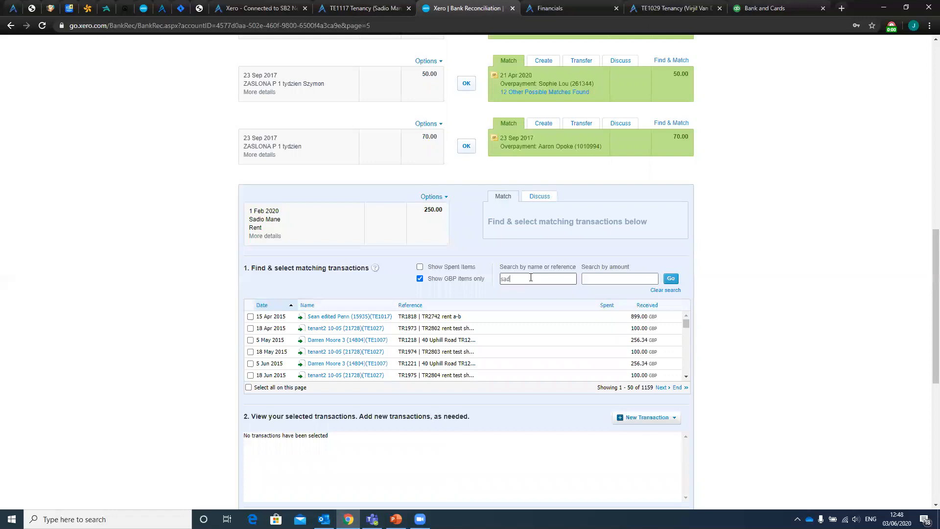
key("Return")
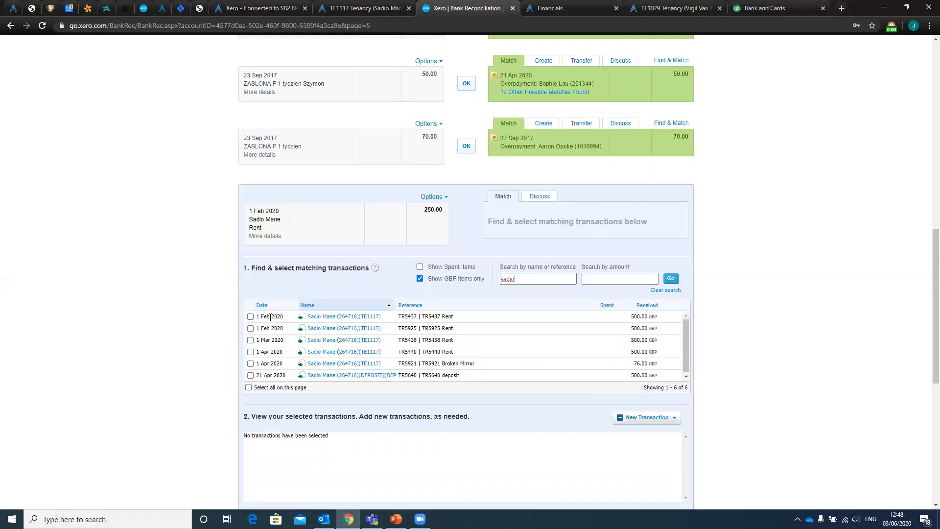
left_click(250, 317)
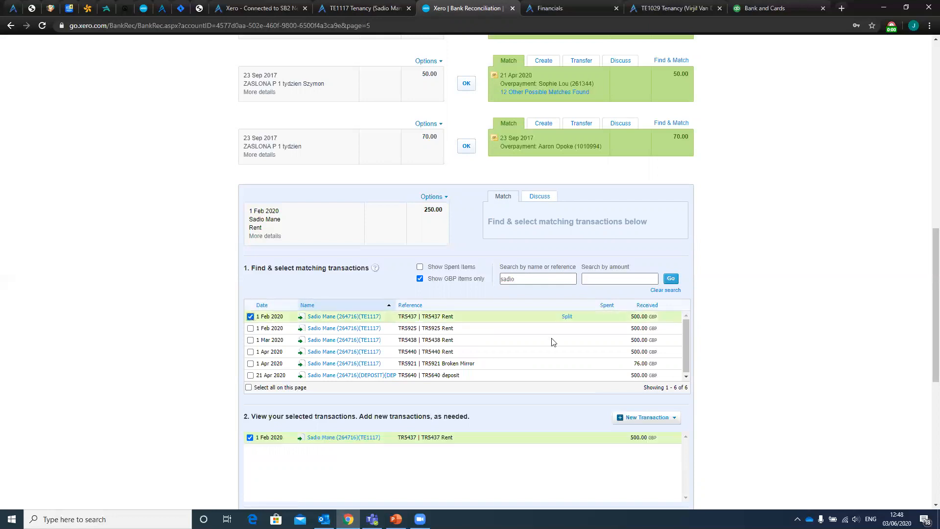
Split the selected 1 Feb 2020 rent transaction with a part payment of 250.00 and reconcile it with the bank receipt.
scroll(552, 355, "down", 1)
scroll(529, 440, "down", 1)
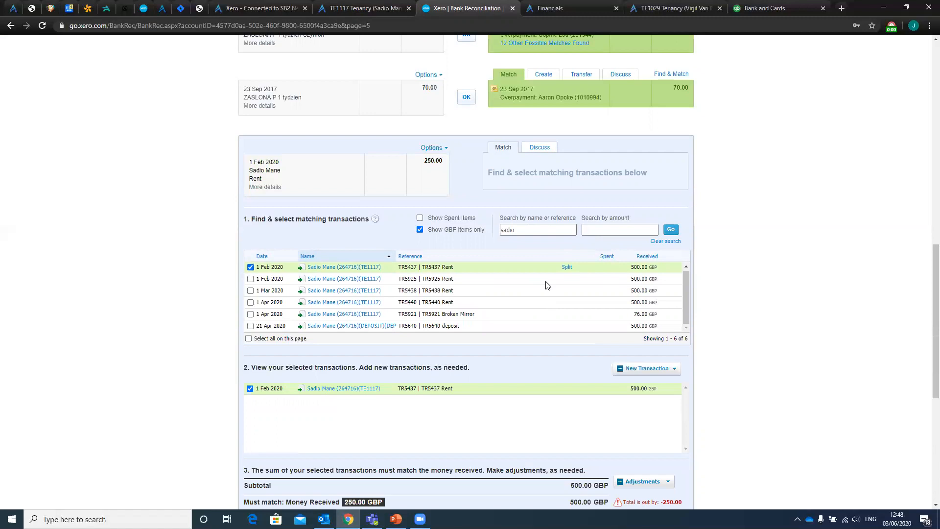
left_click(567, 268)
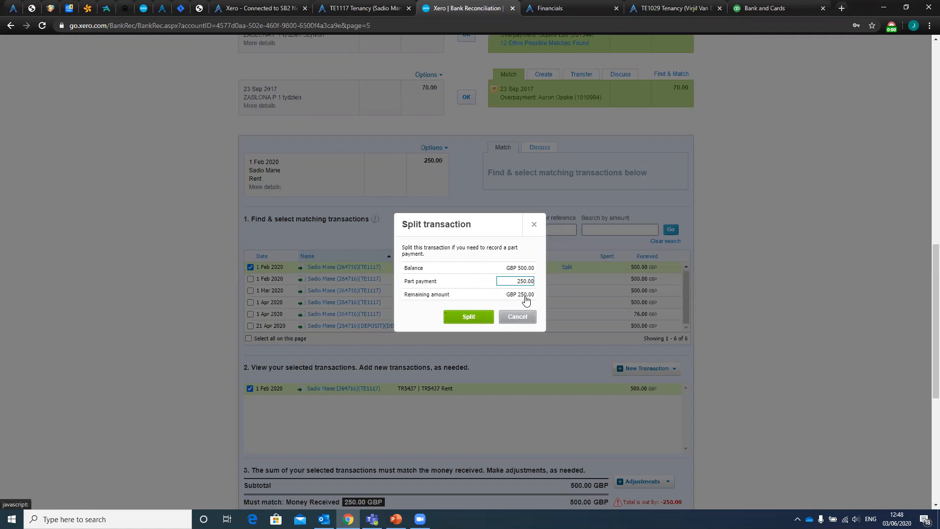
left_click(471, 321)
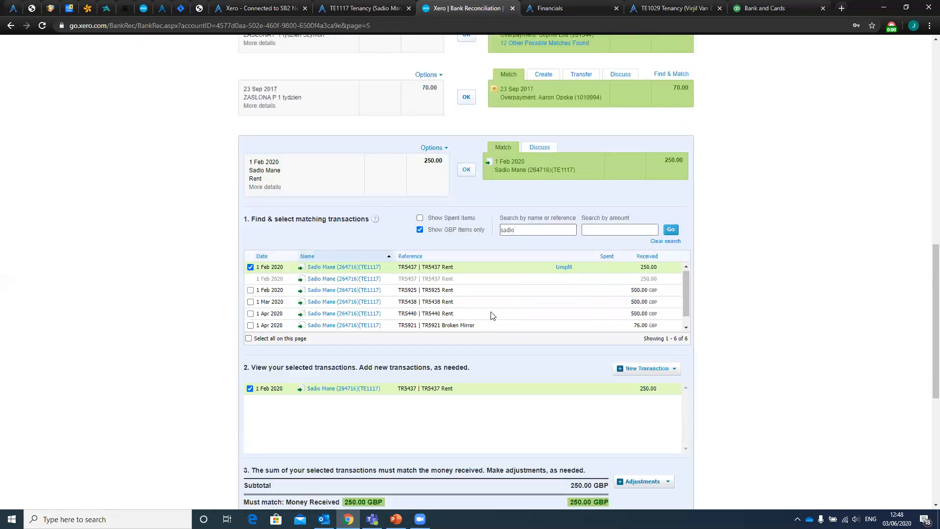
scroll(548, 359, "down", 2)
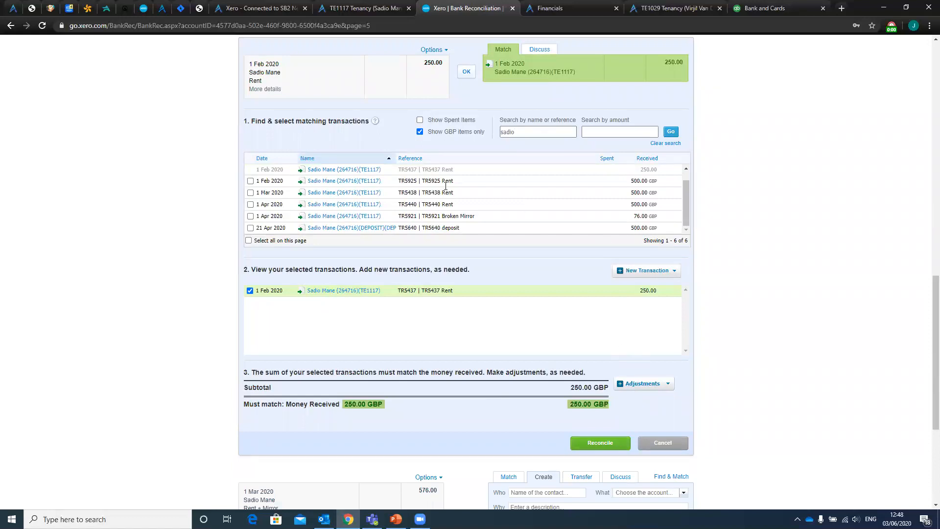
left_click(601, 443)
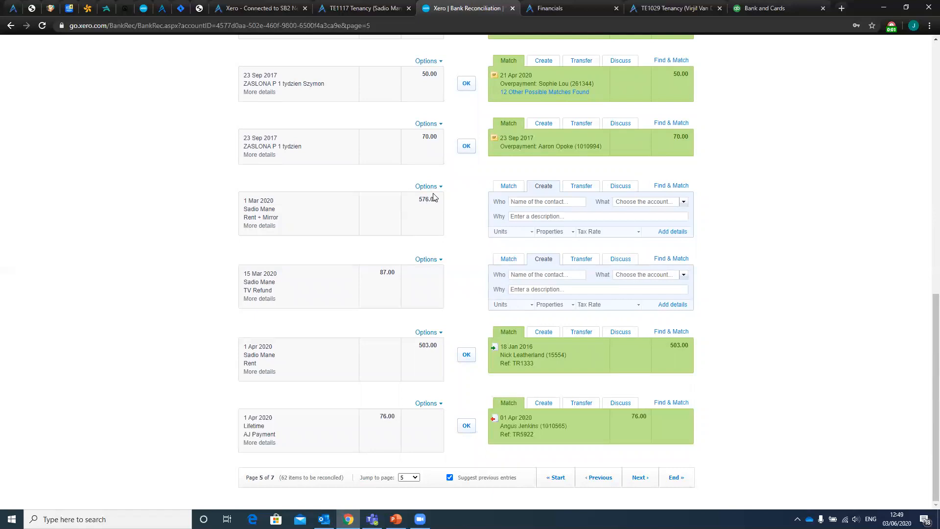
After checking Arthur's rent statement, reconcile the 1 Mar 2020 receipt of 576.00 in Xero with the tenant's Broken Mirror charge and 1 Mar rent.
left_click(374, 9)
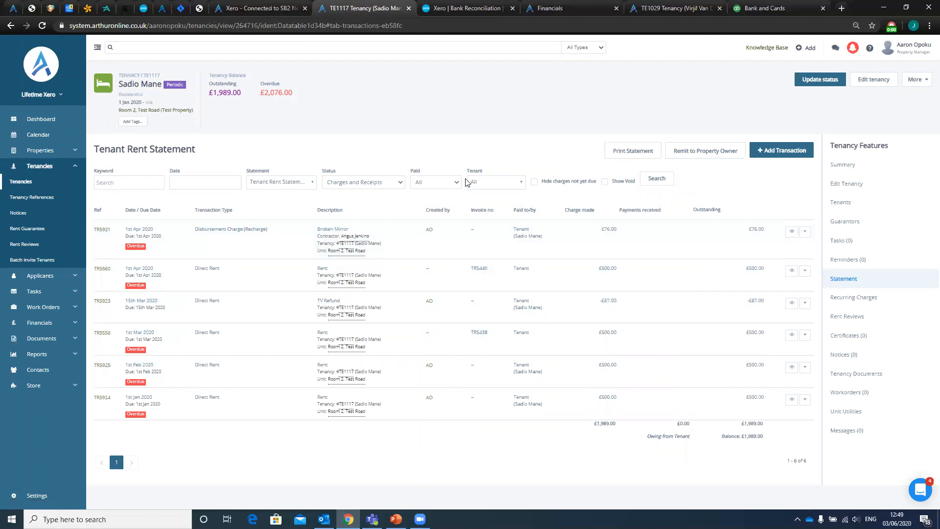
left_click(460, 7)
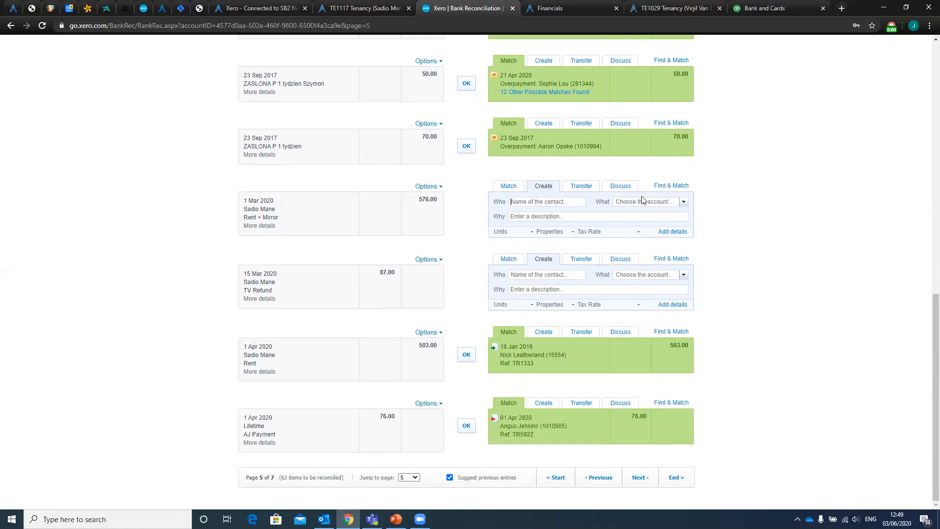
left_click(669, 193)
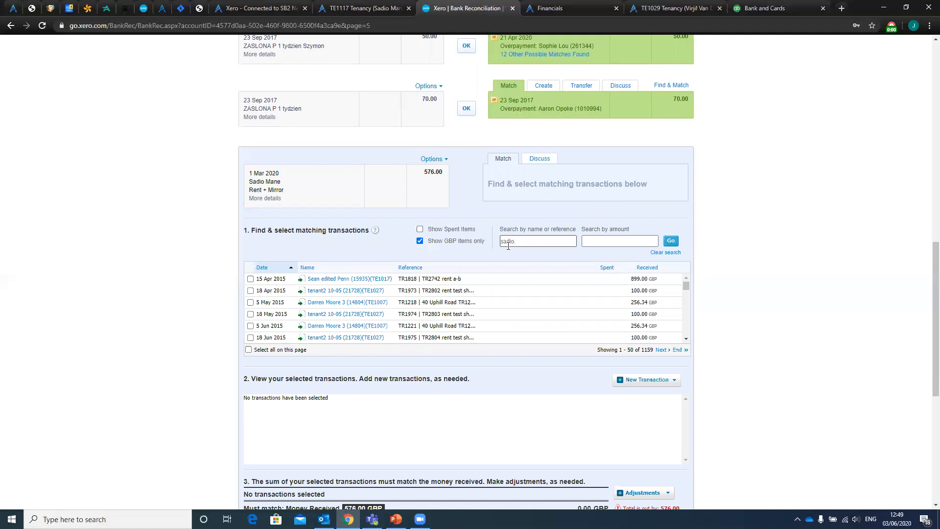
key("Return")
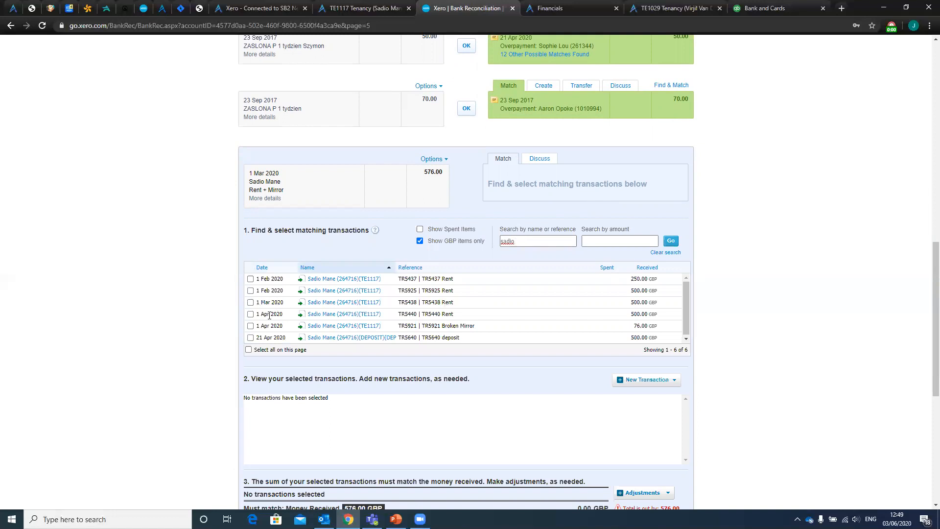
left_click(250, 325)
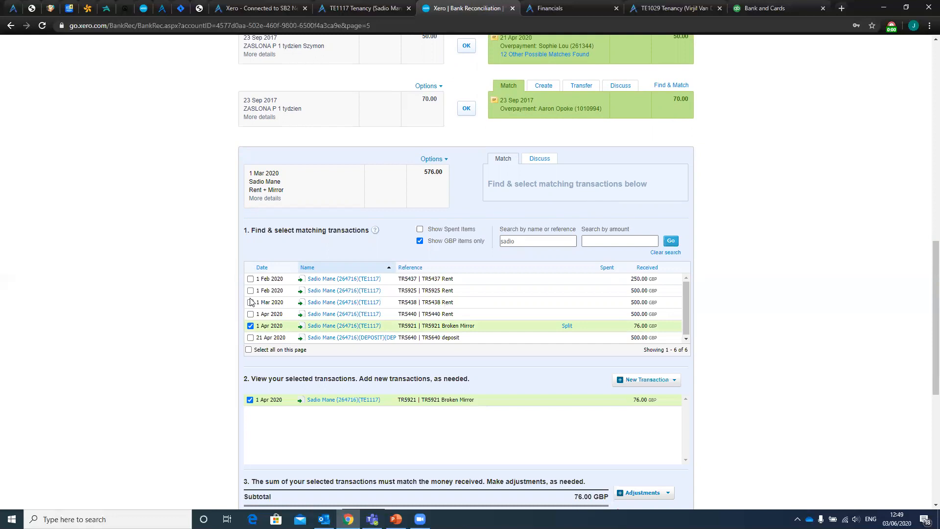
left_click(250, 302)
scroll(582, 396, "down", 2)
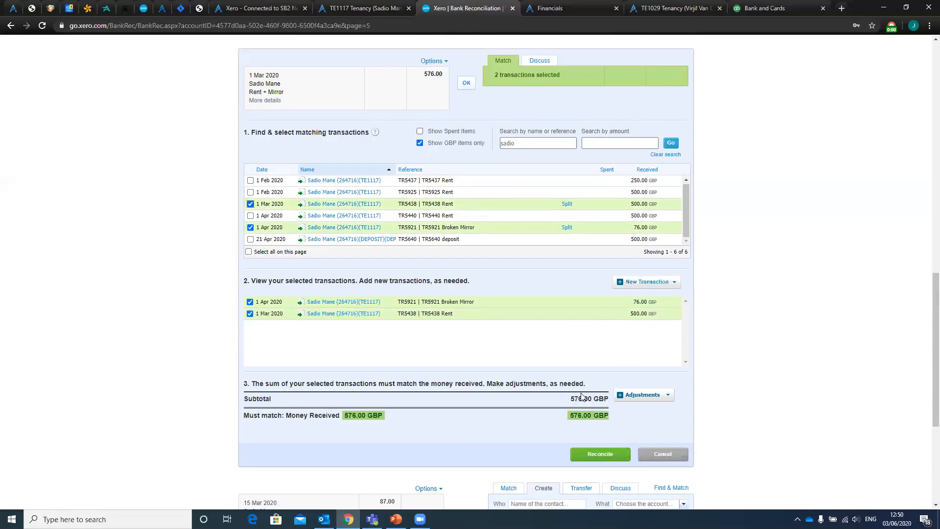
left_click(585, 454)
left_click(484, 309)
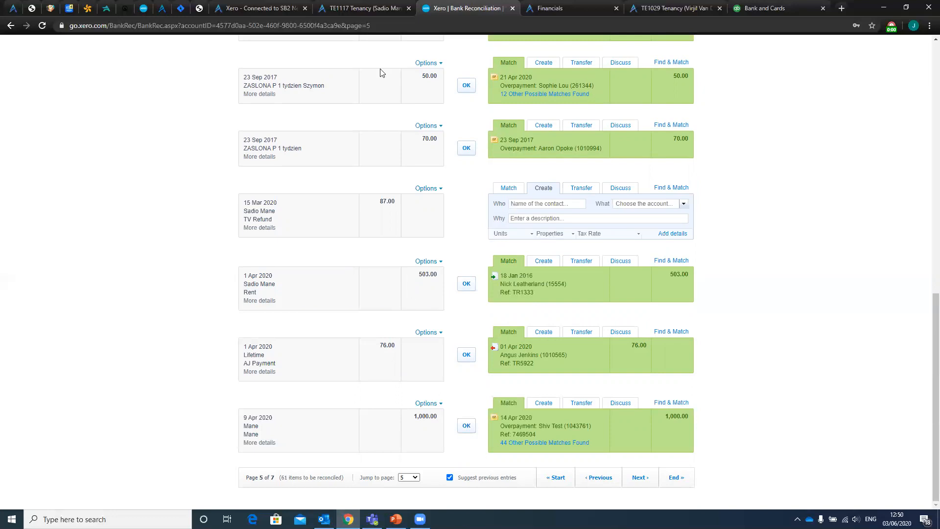
Check Arthur's tenant rent statement, then in Xero search the tenant's transactions for the 1 Apr 2020 receipt of 503.00 and select TR5440 Rent.
left_click(364, 7)
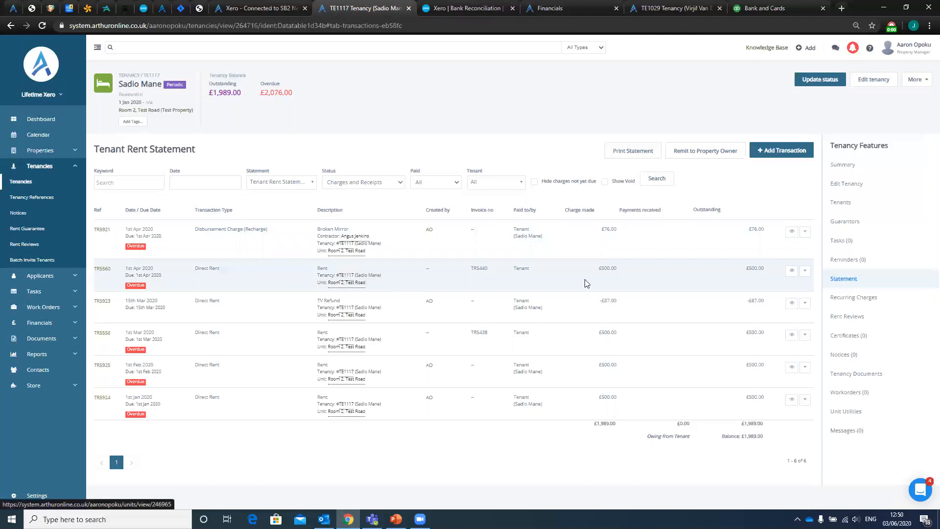
left_click(461, 7)
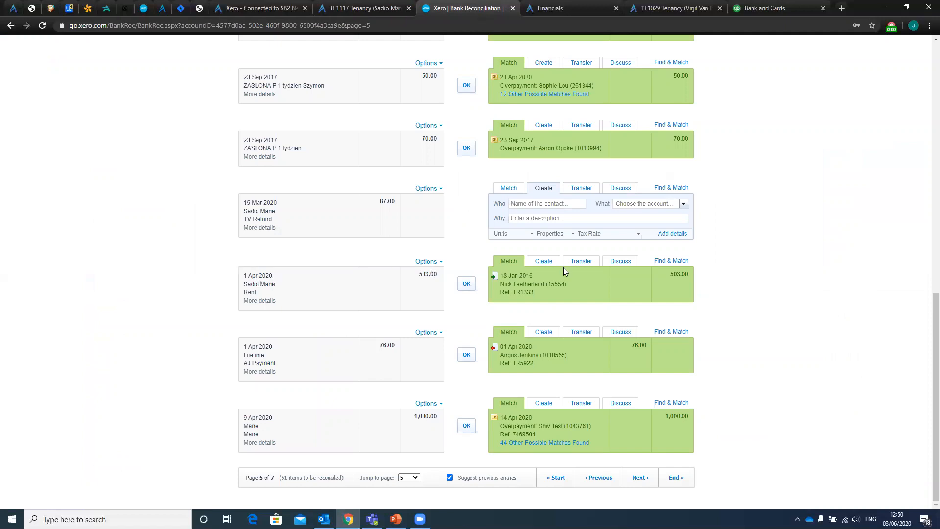
left_click(672, 261)
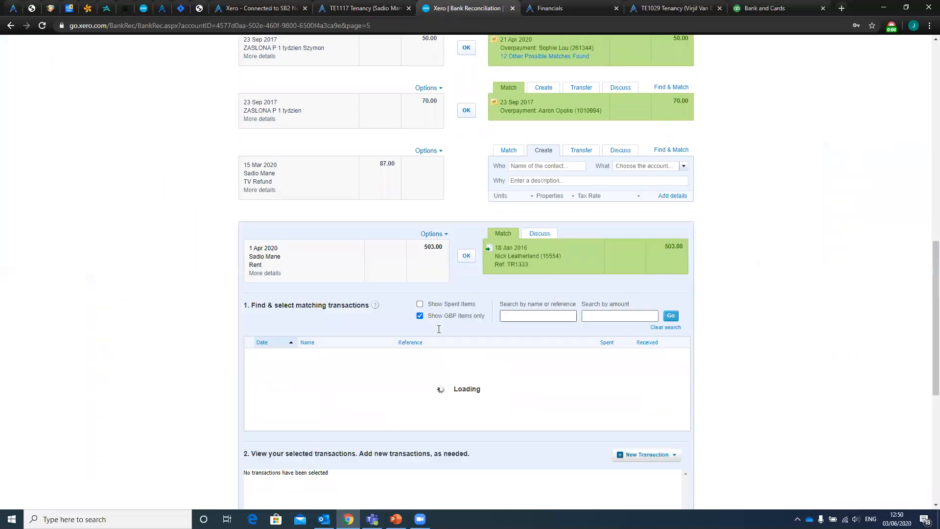
left_click(512, 317)
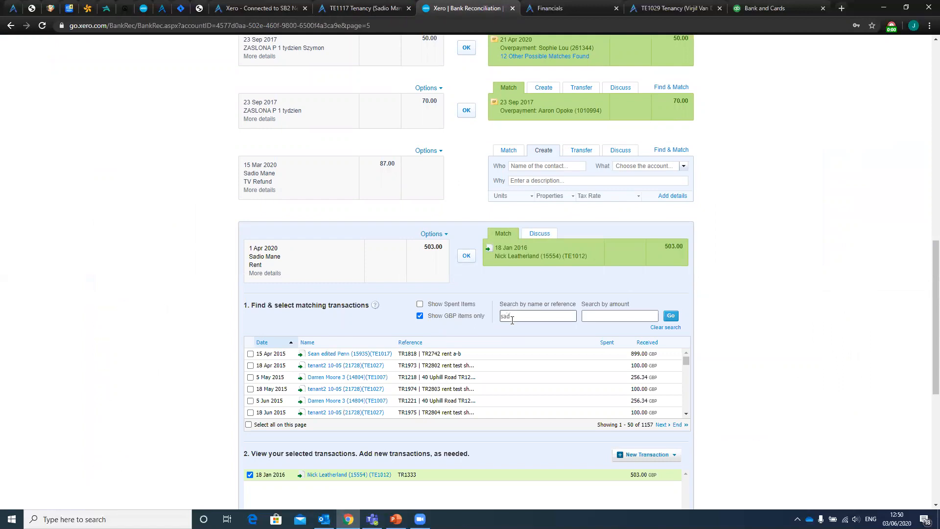
type("sadio")
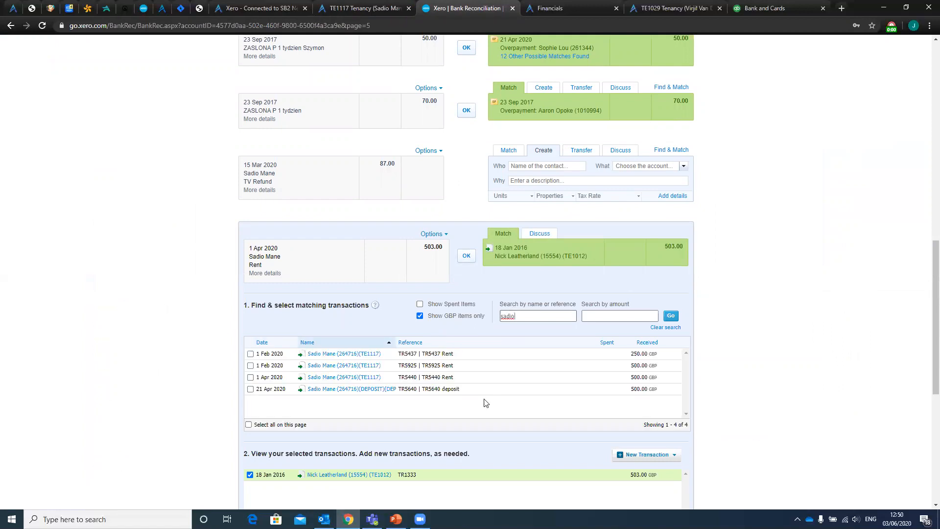
left_click(250, 377)
scroll(251, 380, "down", 2)
left_click(250, 377)
scroll(460, 319, "down", 2)
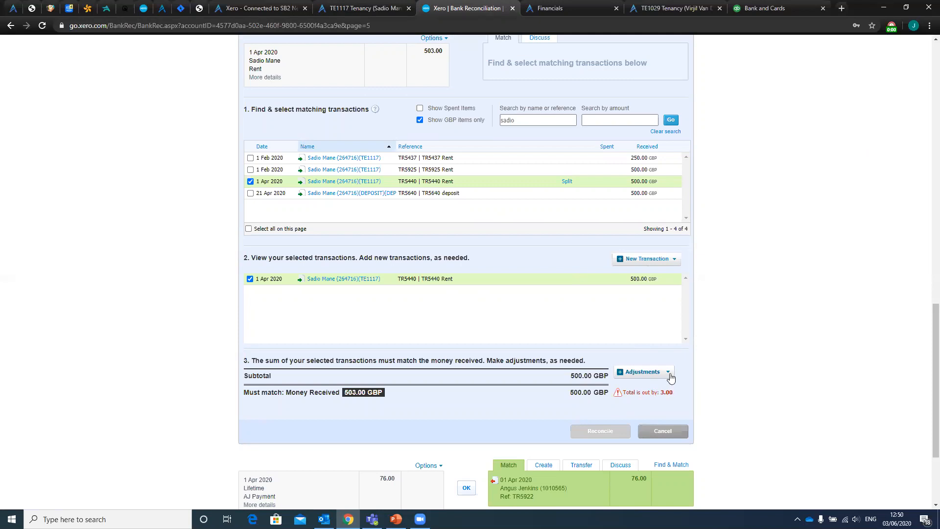
Add a receive-money overpayment of 3.00 from the tenant to the selected rent and reconcile the 1 Apr 2020 receipt.
left_click(633, 263)
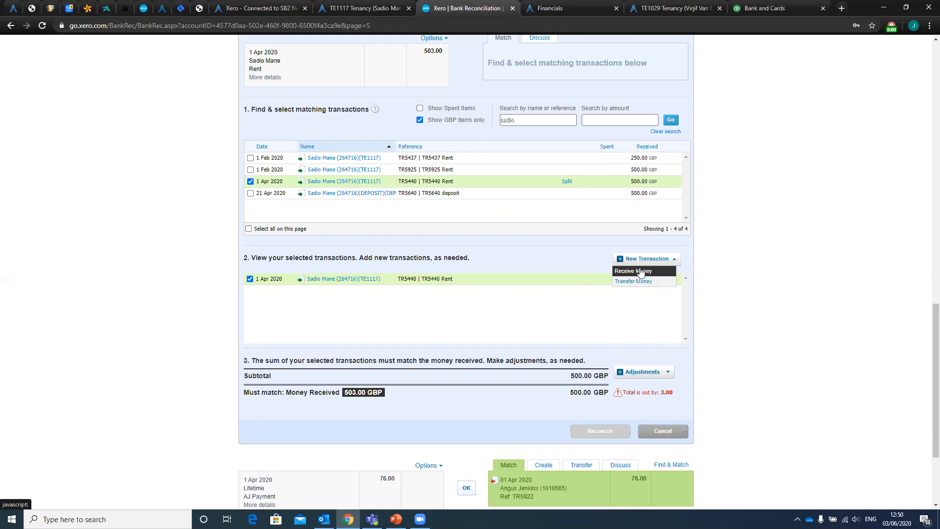
left_click(639, 272)
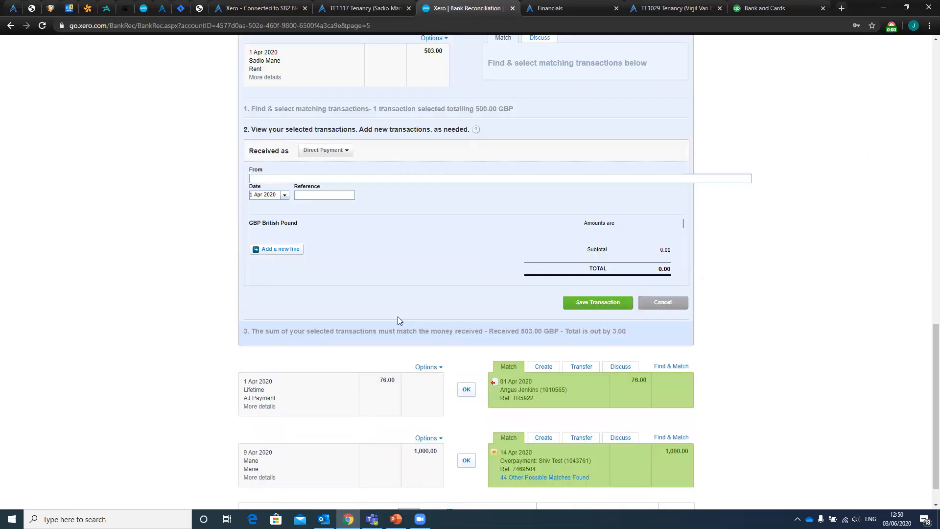
left_click(335, 154)
left_click(332, 182)
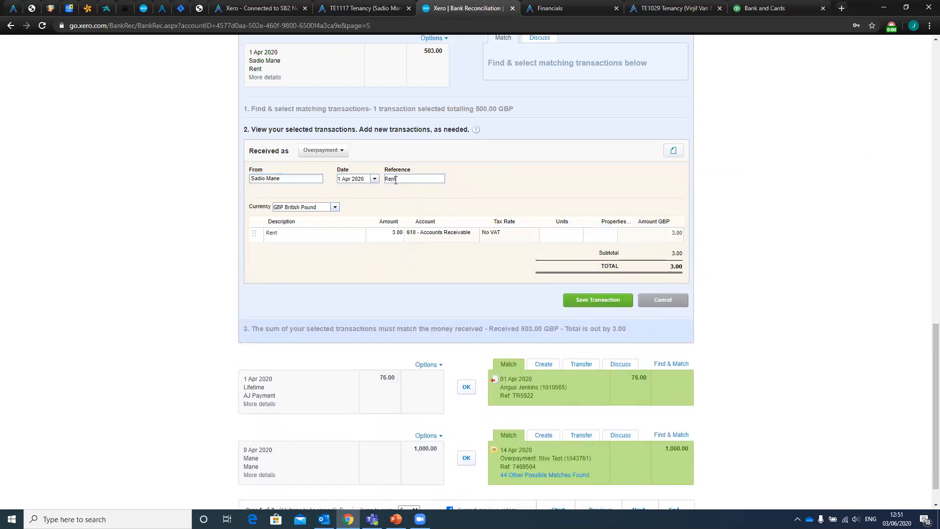
left_click(599, 301)
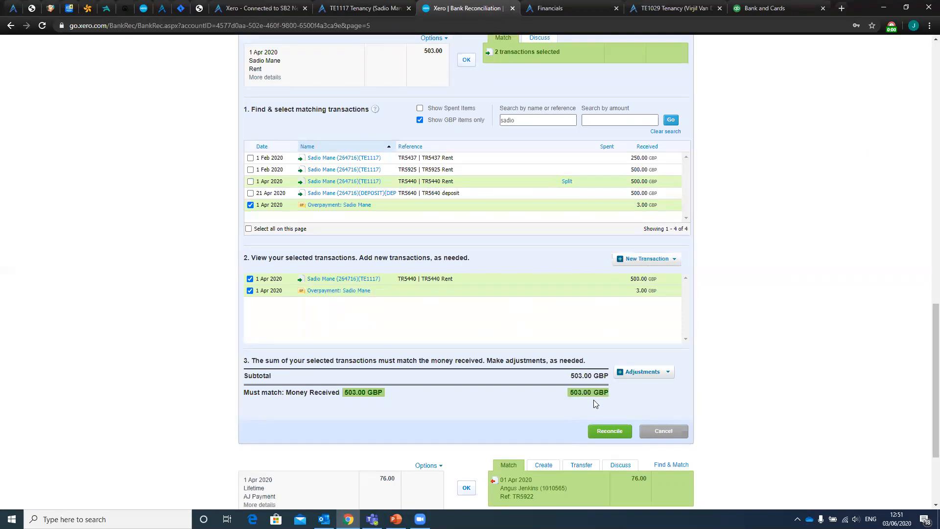
left_click(609, 431)
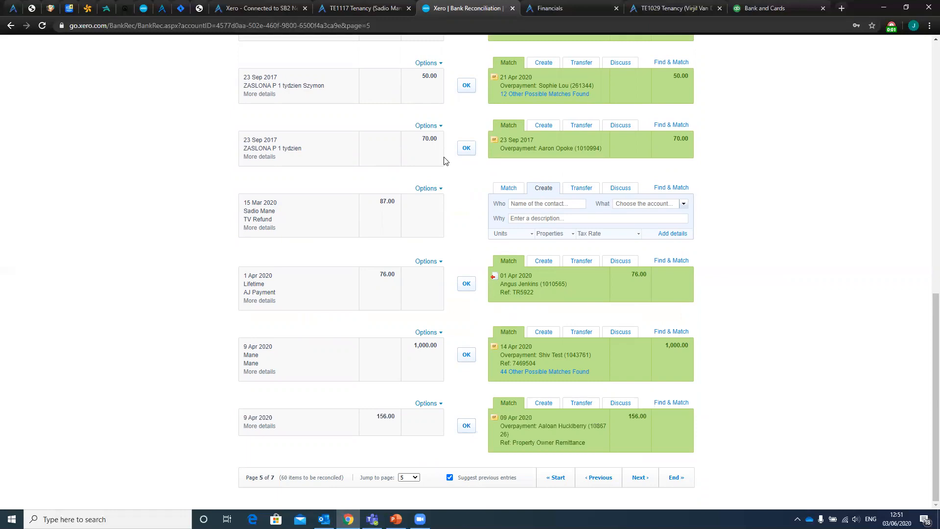
Search the bank account's transactions by the tenant's first name.
scroll(445, 160, "up", 1)
scroll(458, 234, "up", 7)
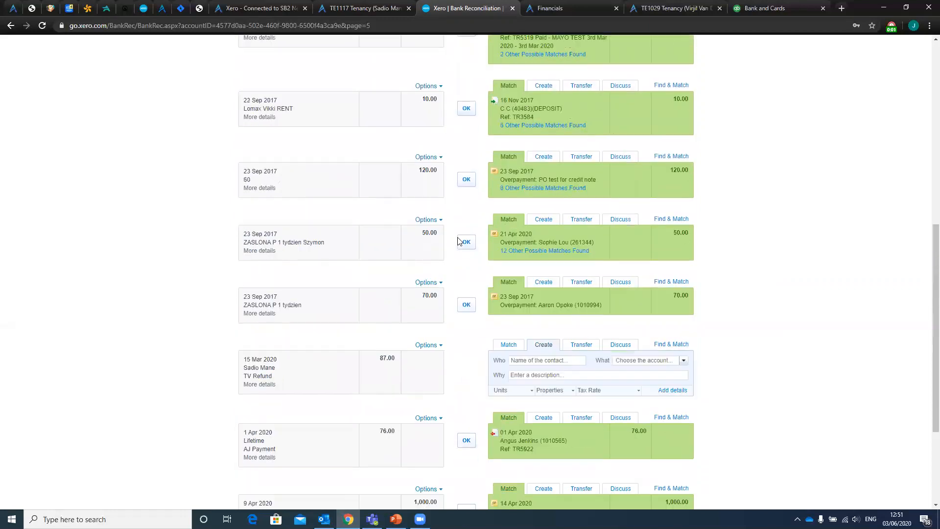
scroll(458, 234, "up", 3)
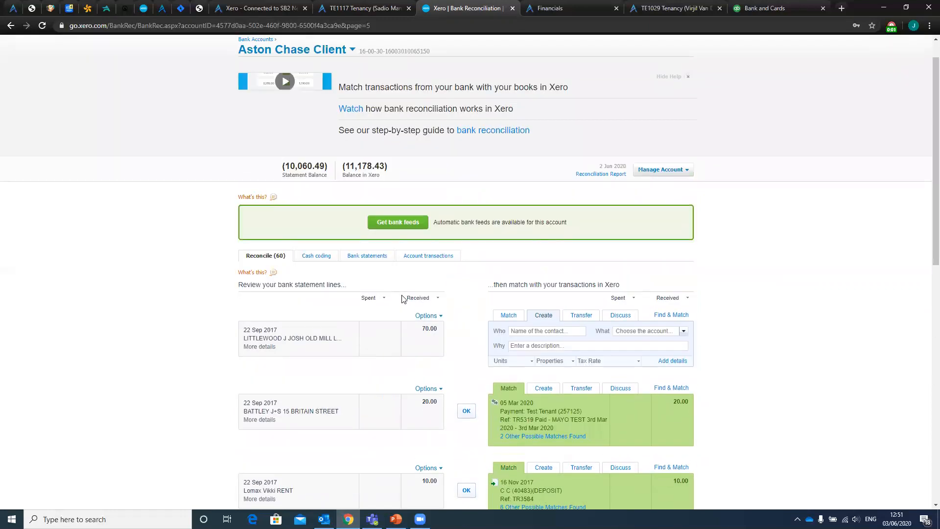
left_click(434, 258)
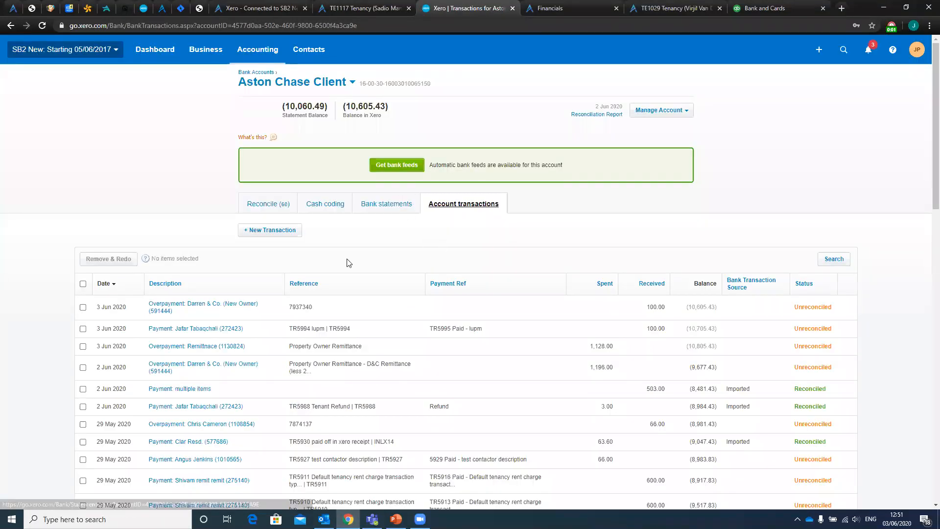
left_click(838, 259)
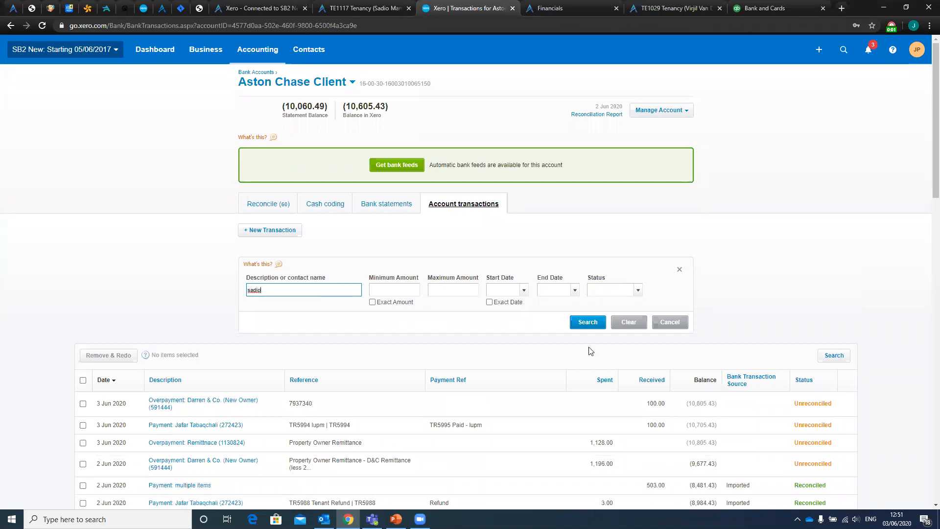
left_click(587, 323)
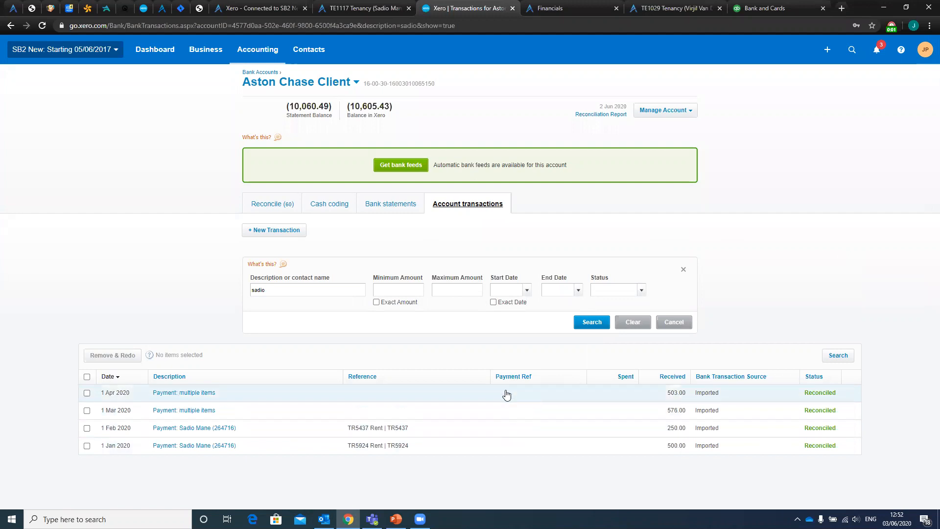
Open the 1 Apr 2020 multiple-items payment of 503.00 in a separate browser tab, review its details and Unreconcile option, and close it.
left_click(198, 392, "ctrl")
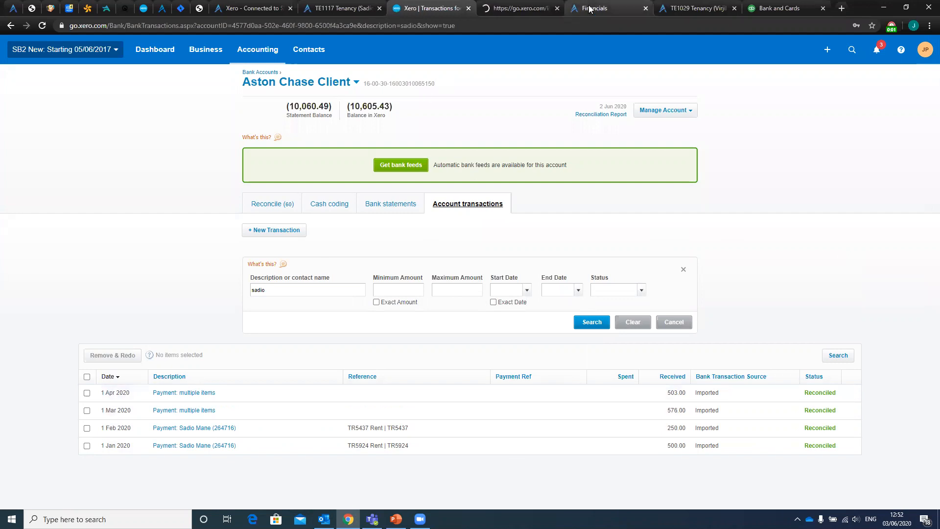
left_click(527, 6)
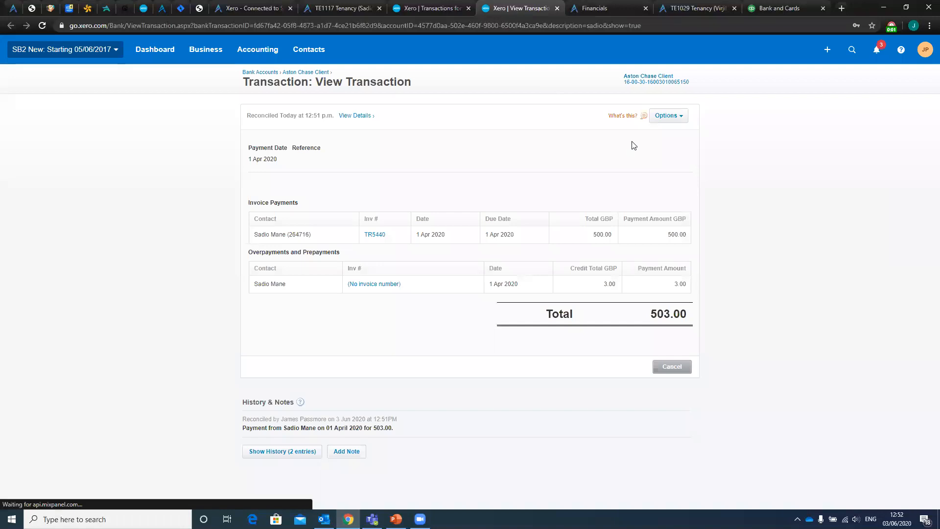
left_click(671, 119)
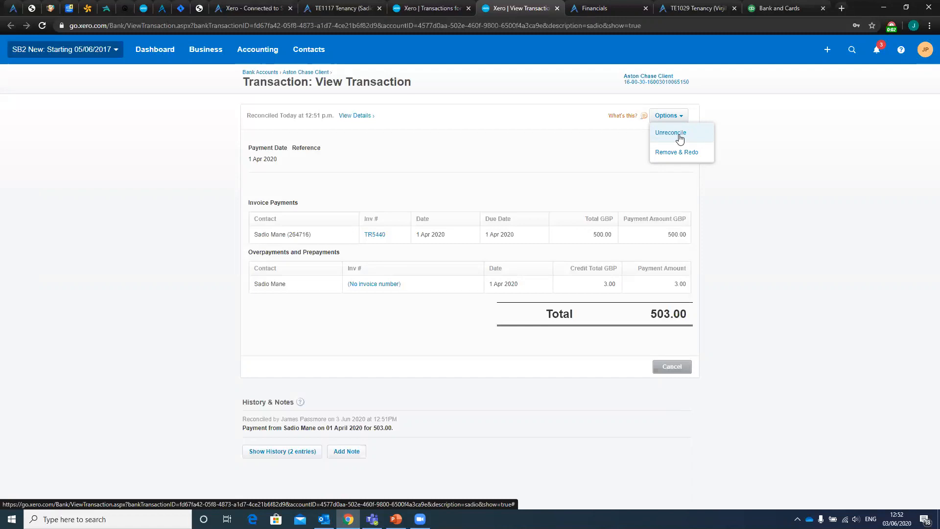
left_click(557, 8)
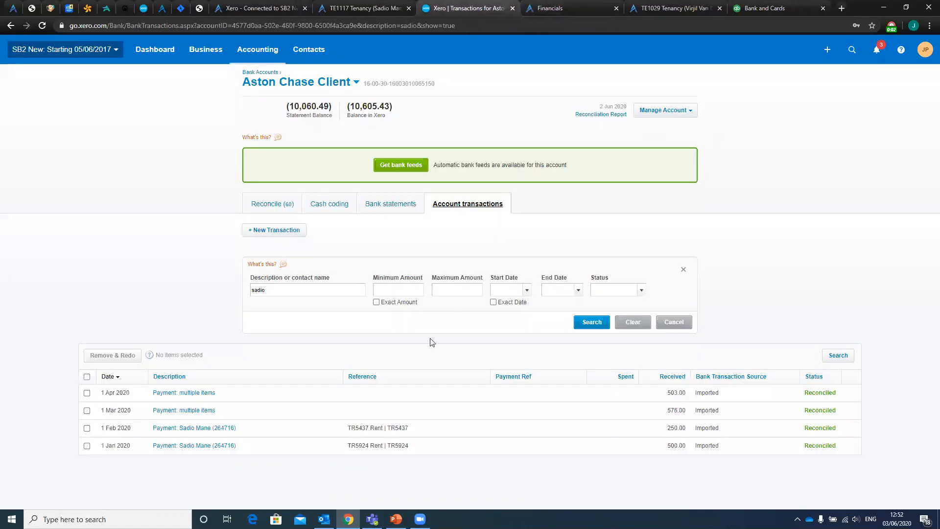
Select all of the tenant's reconciled transactions and apply Remove & Redo to them.
left_click(86, 377)
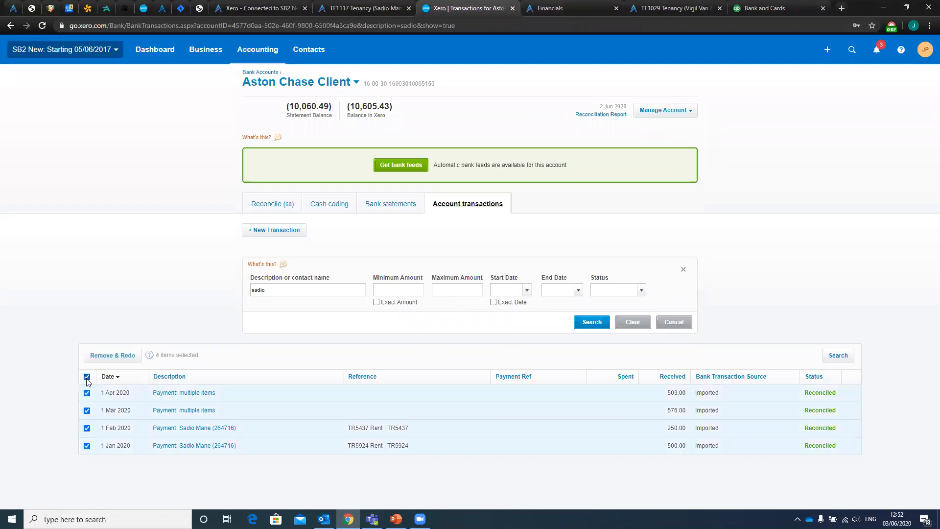
left_click(115, 355)
left_click(464, 312)
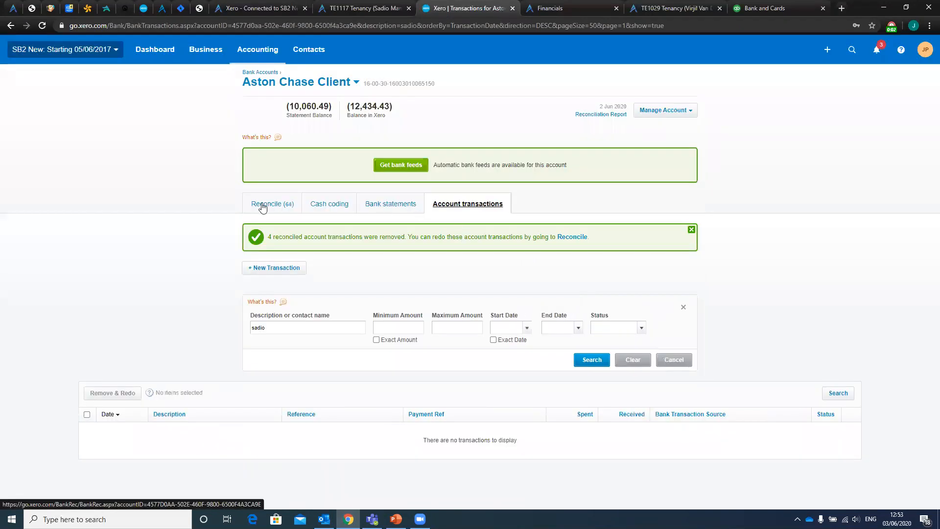
Find the tenant's 15 Mar 2020 TV refund on page 5 of the items to reconcile, then compare it with Arthur's rent statement.
left_click(262, 206)
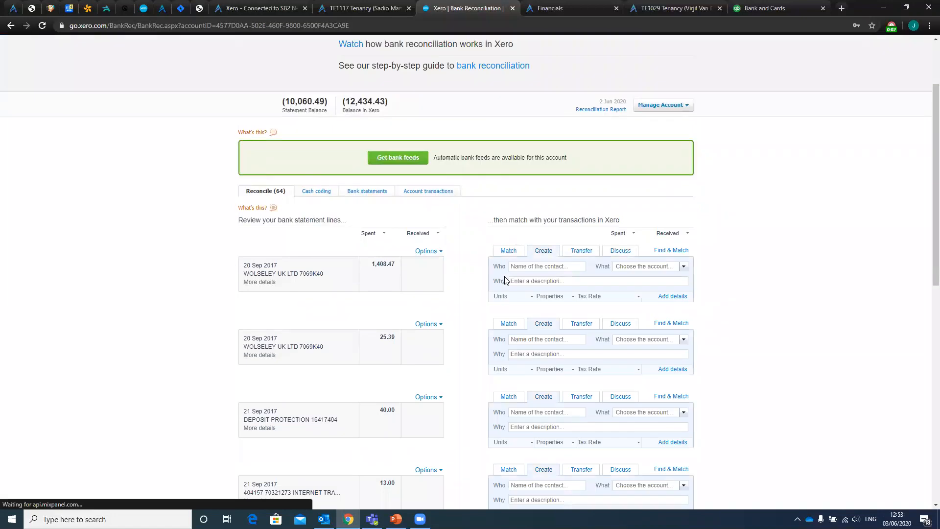
scroll(504, 277, "down", 8)
scroll(498, 279, "down", 2)
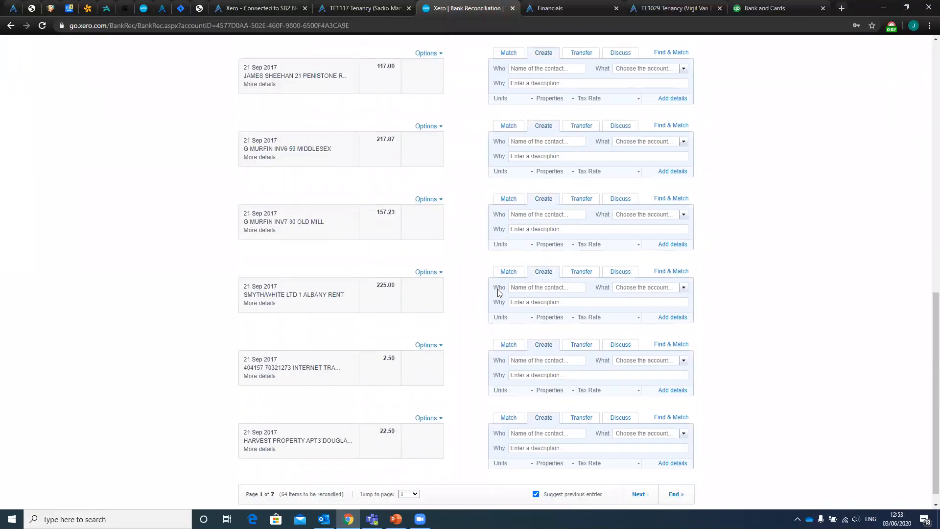
left_click(409, 493)
left_click(404, 471)
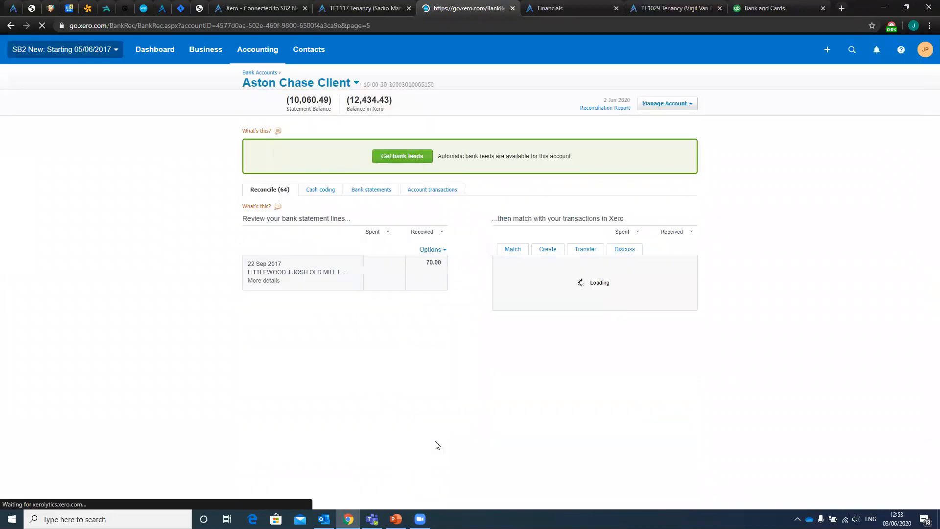
scroll(452, 361, "down", 3)
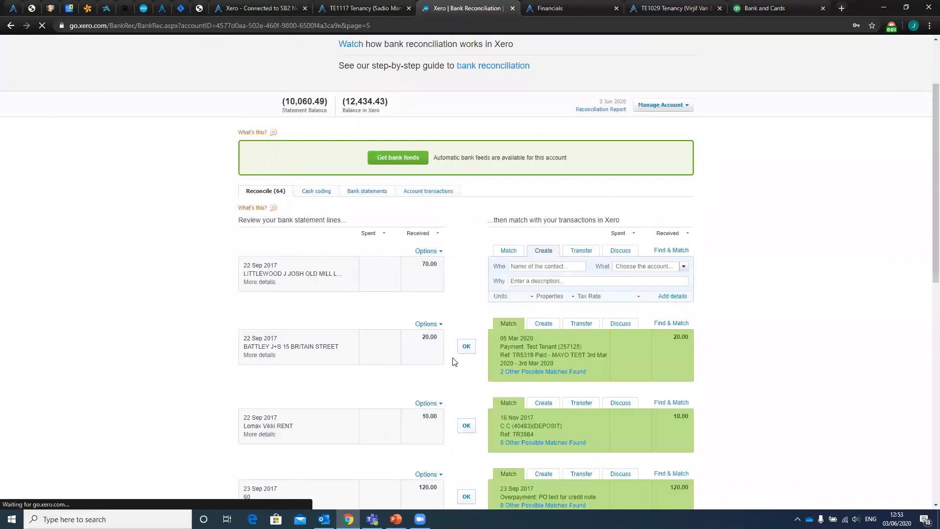
scroll(453, 361, "down", 8)
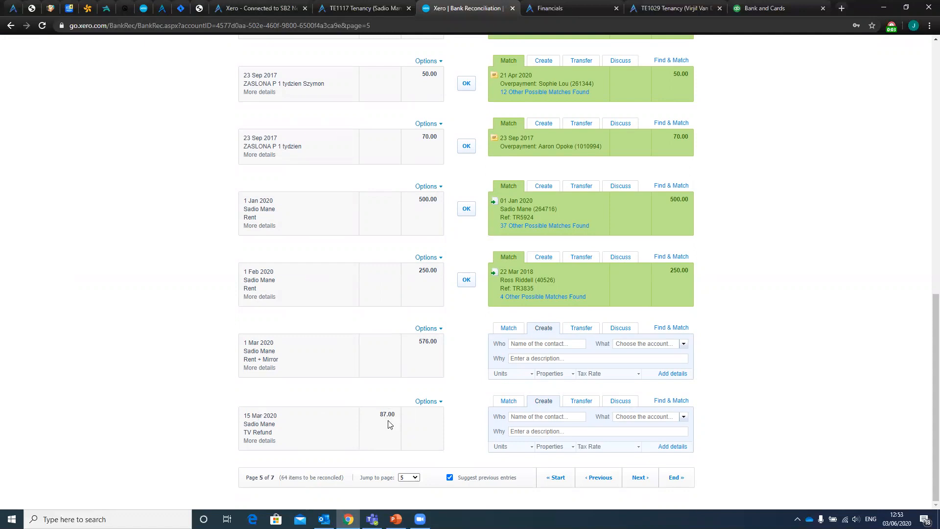
scroll(399, 410, "up", 1)
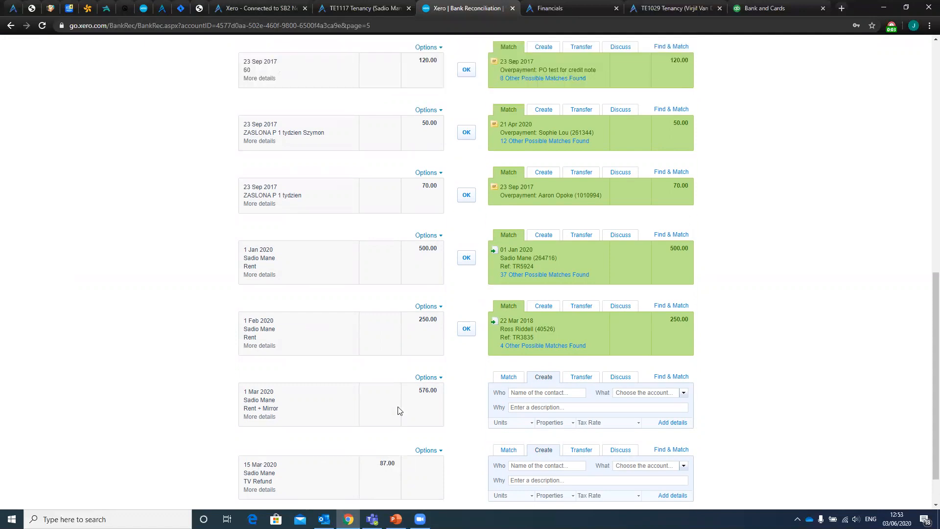
scroll(479, 182, "down", 1)
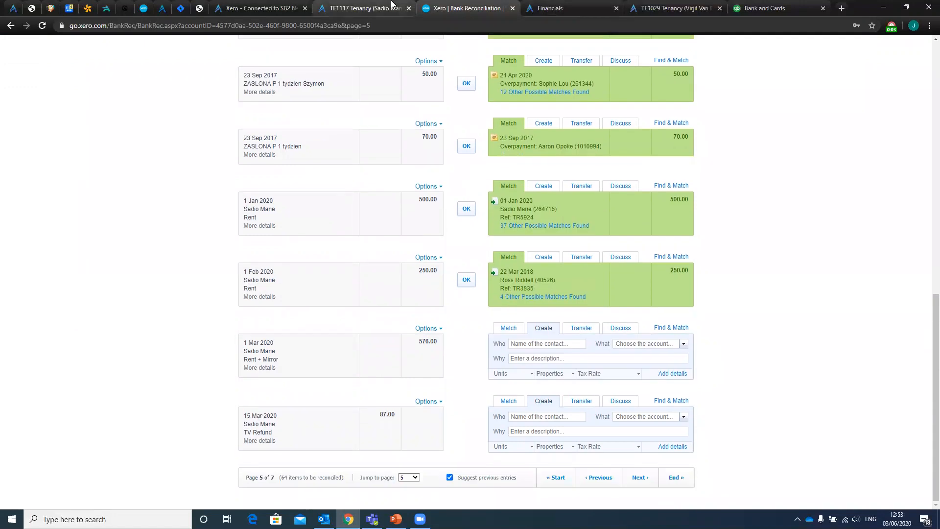
left_click(362, 8)
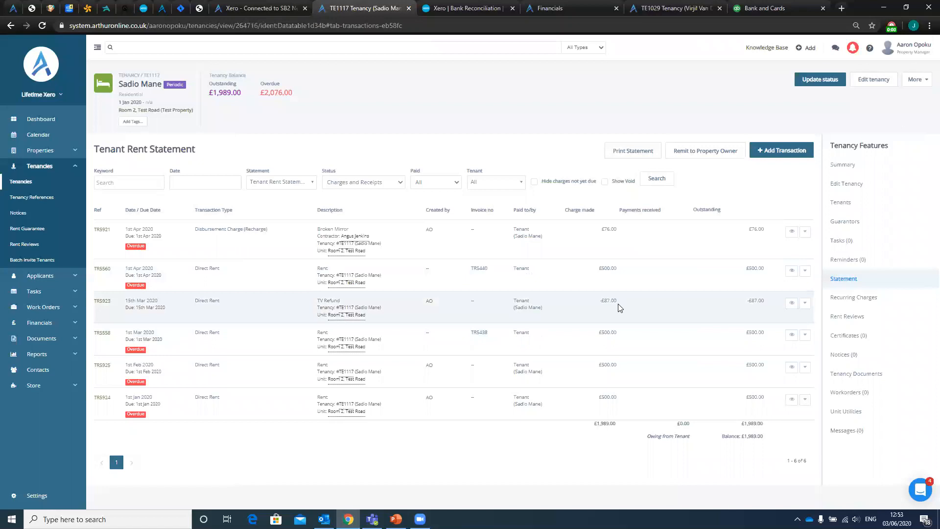
left_click(785, 154)
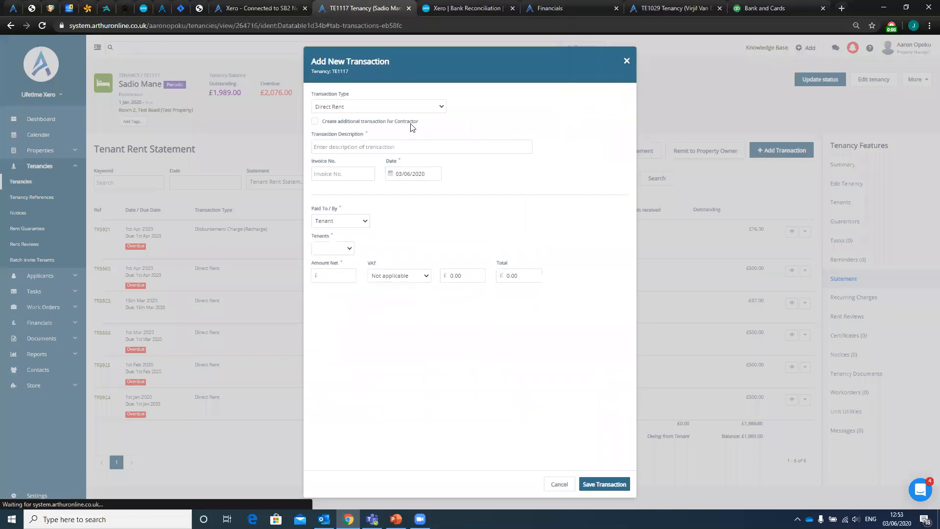
left_click(357, 106)
left_click(356, 195)
left_click(325, 274)
type("-")
left_click(562, 485)
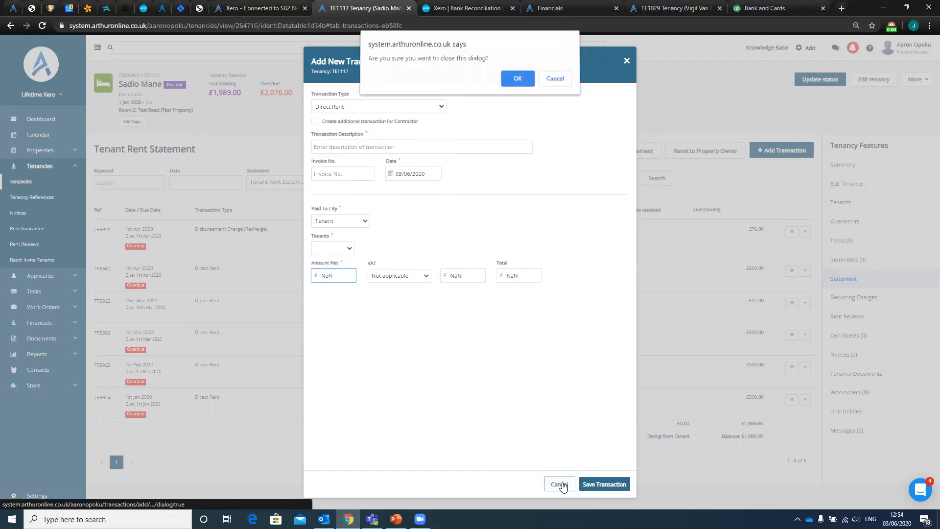
left_click(519, 79)
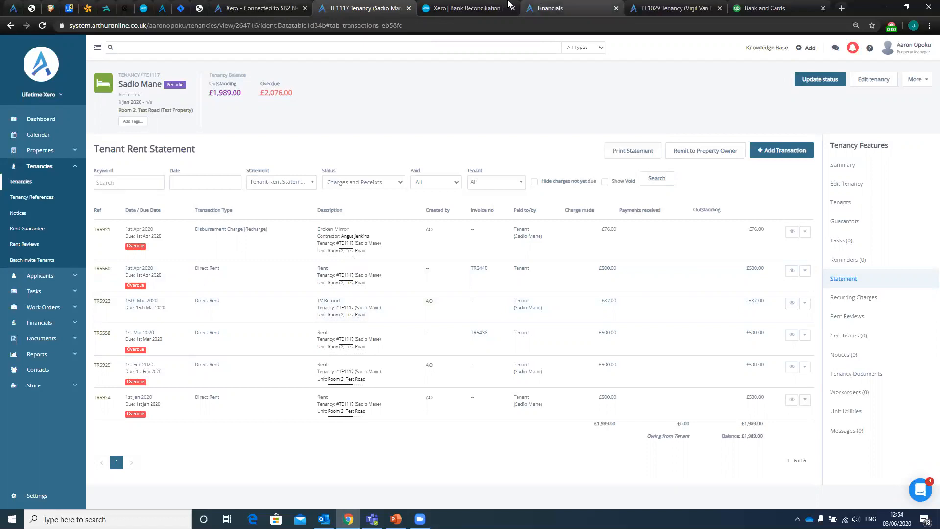
Switch to Xero's bank reconciliation and open the list of all contacts in a separate browser tab.
left_click(493, 6)
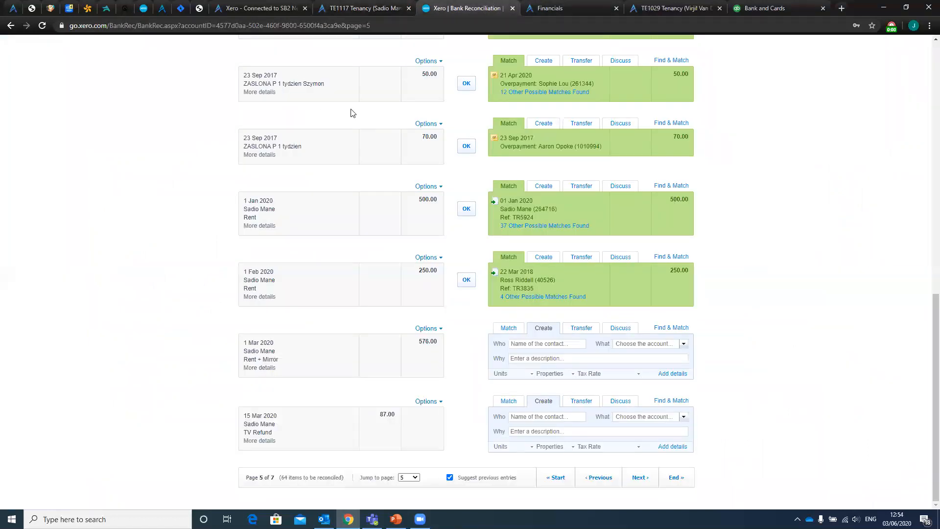
scroll(410, 166, "up", 7)
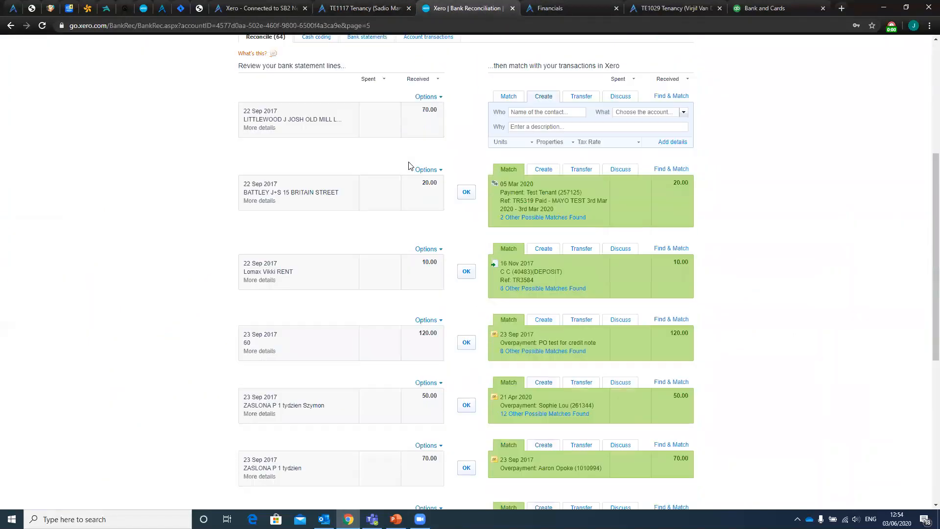
scroll(410, 166, "up", 5)
left_click(314, 59)
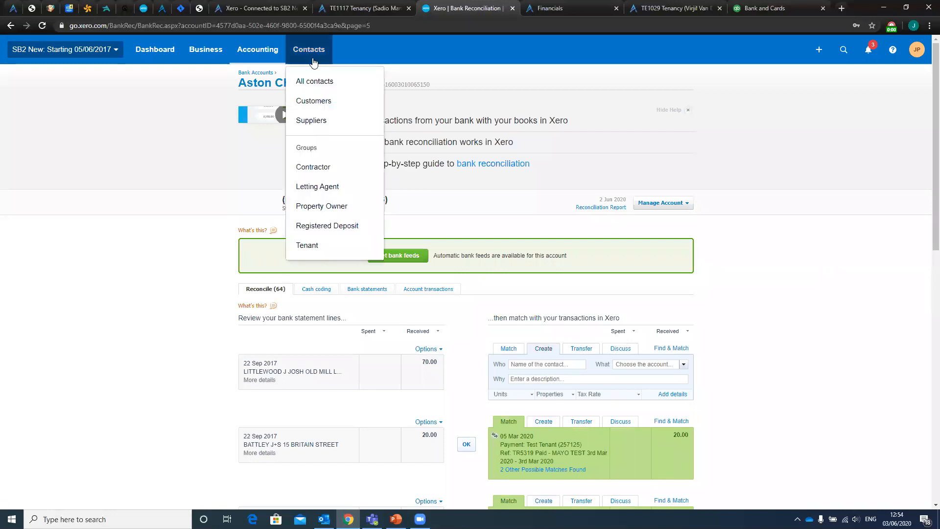
middle_click(348, 82)
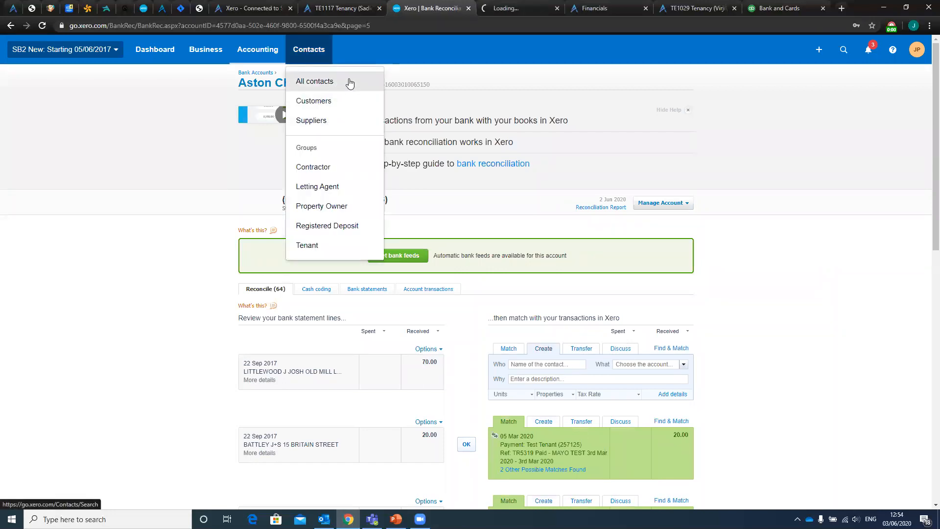
left_click(515, 8)
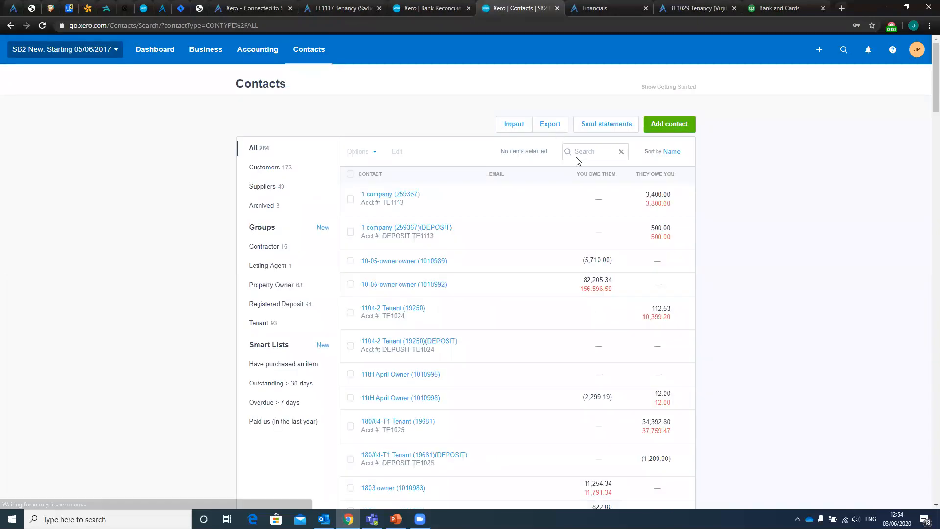
left_click(579, 151)
type("sadio")
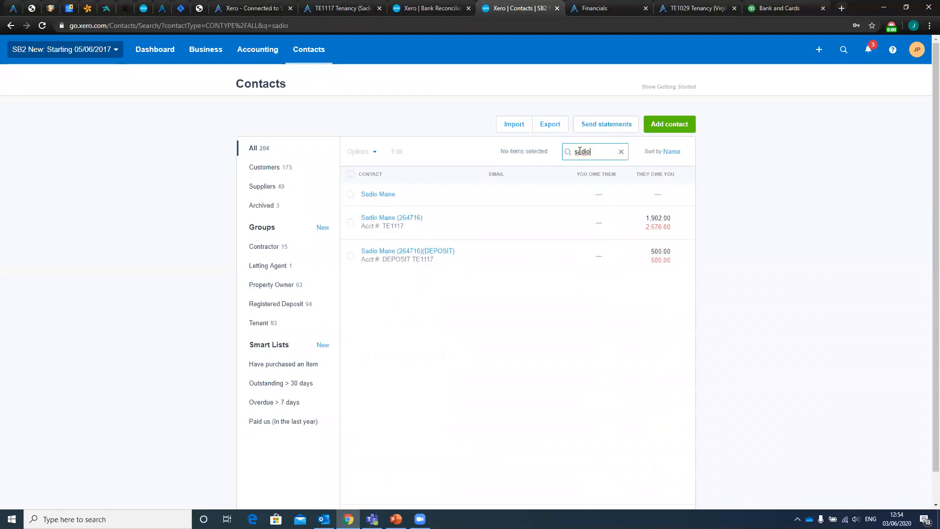
left_click(409, 221)
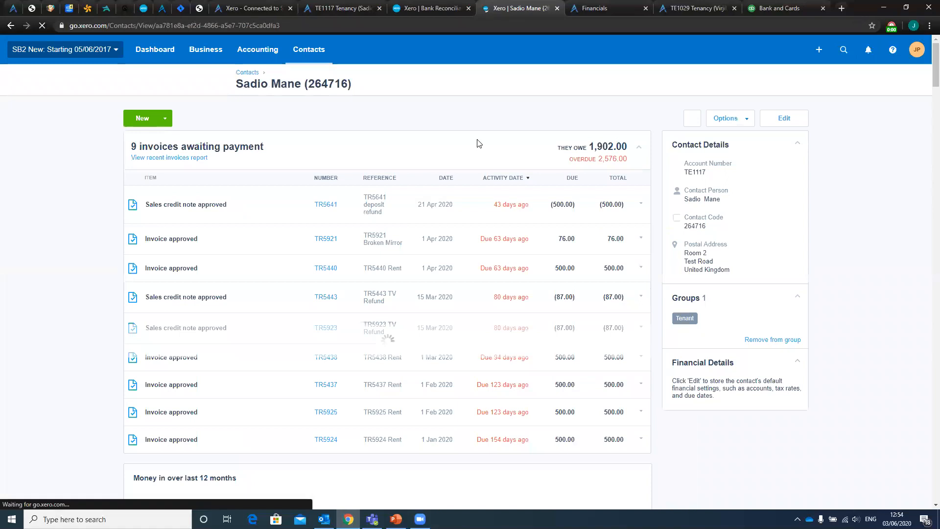
scroll(451, 175, "down", 1)
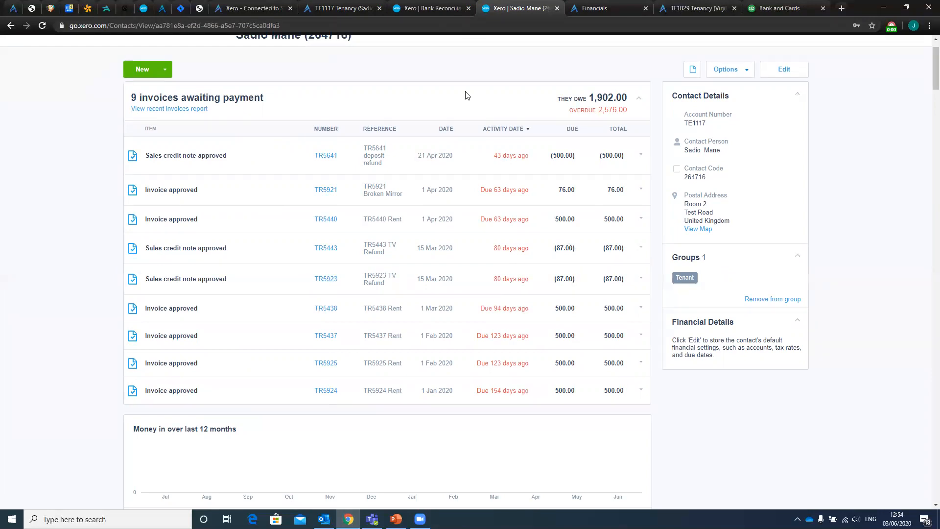
Check the TV refund line in the bank reconciliation, then view the tenant's matching 15 Mar 2020 credit note TR5443 from the contact record.
left_click(430, 8)
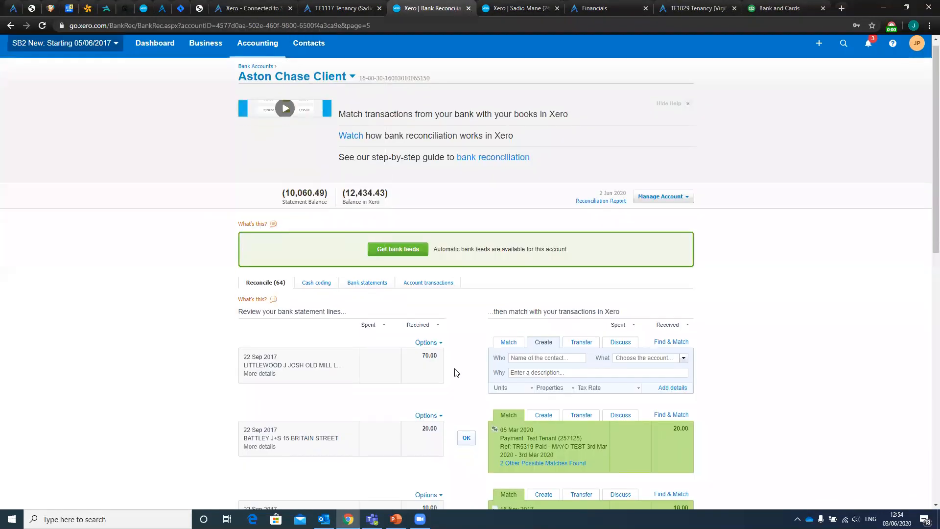
scroll(416, 409, "down", 15)
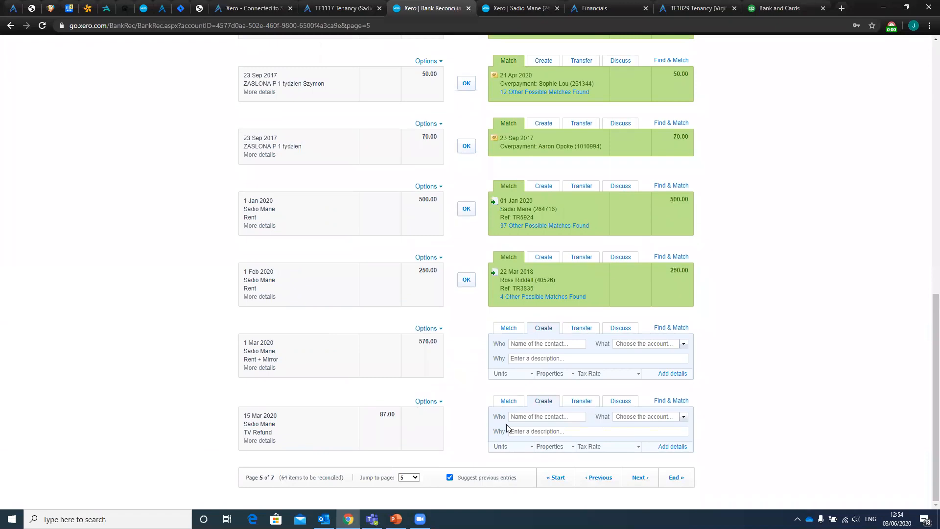
left_click(524, 5)
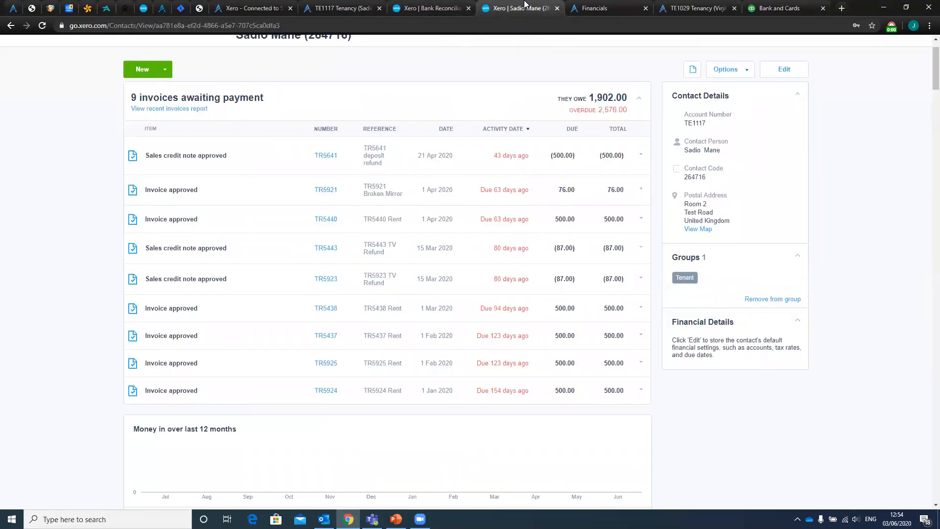
left_click(641, 249)
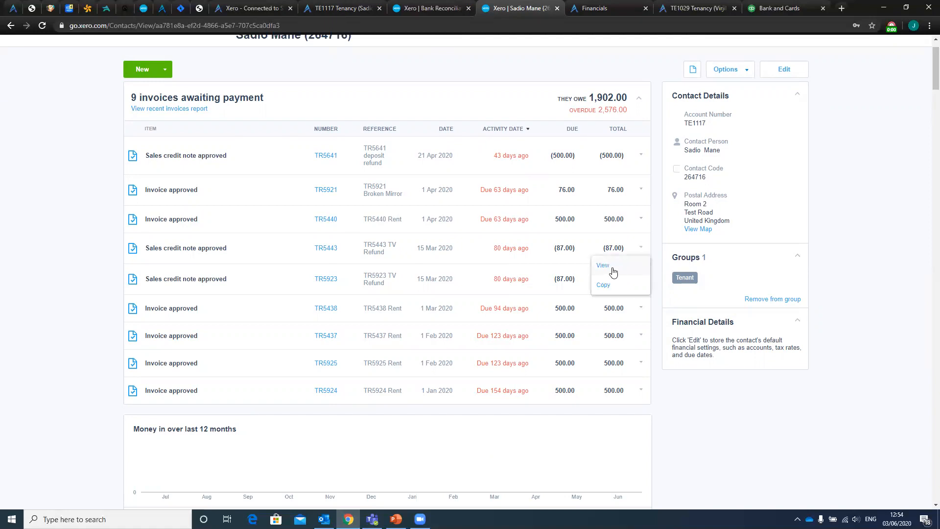
left_click(603, 265)
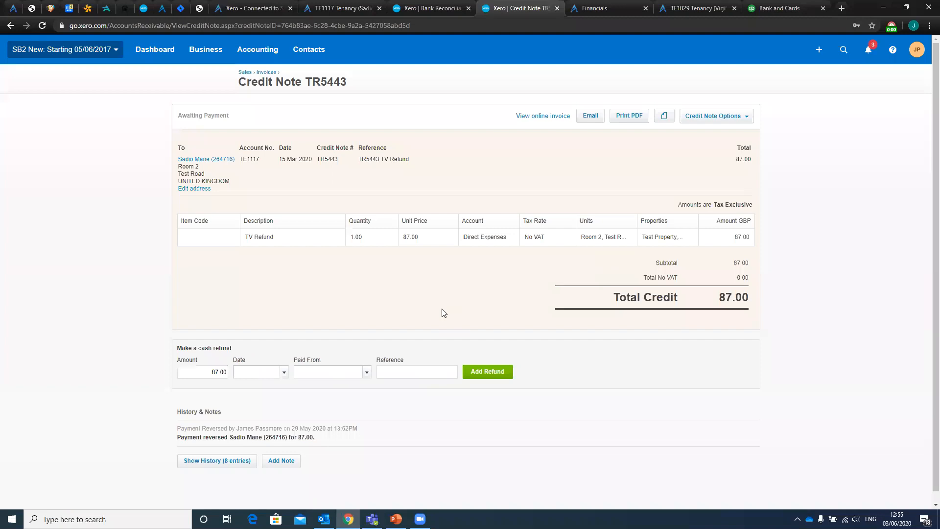
Add a cash refund of 87.00 to the credit note, dated 15 Mar 2020, paid from BNK8109 - Aston Chase Client with reference TV Refund.
left_click(284, 373)
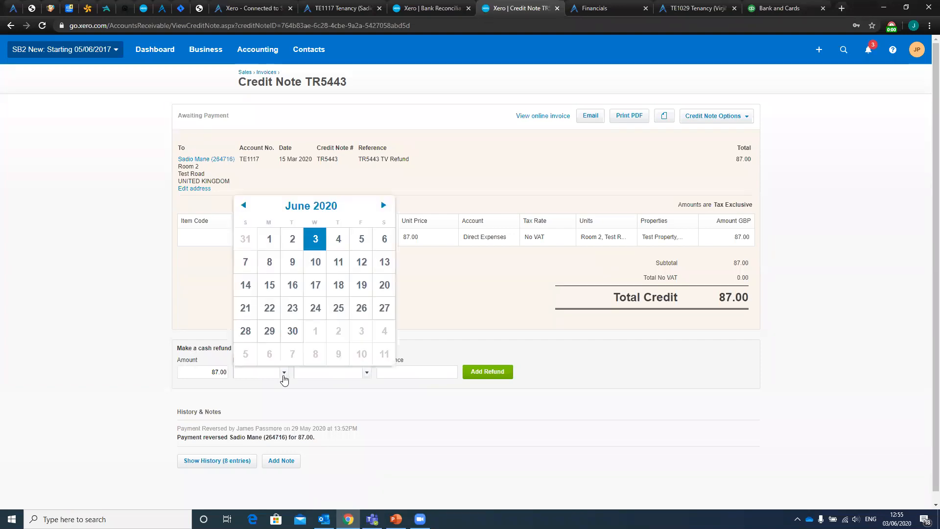
left_click(244, 205)
left_click(245, 205)
left_click(245, 206)
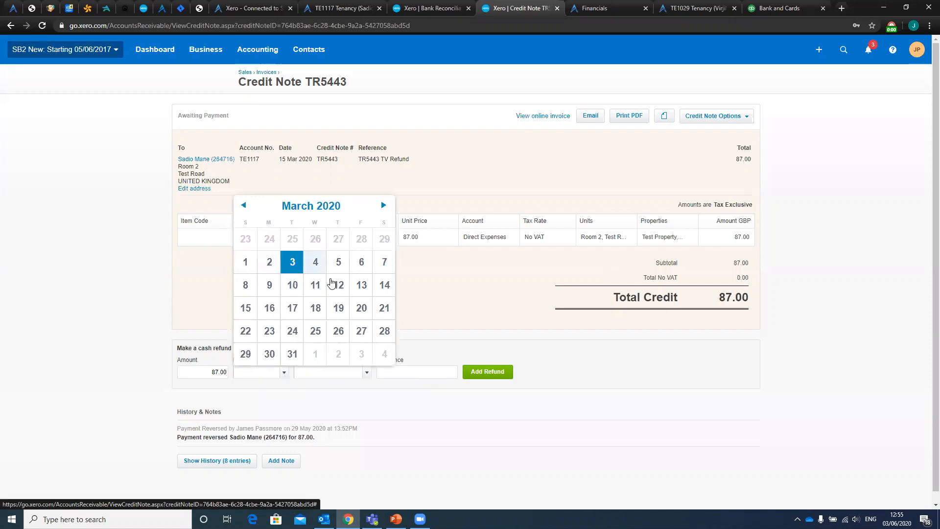
left_click(249, 312)
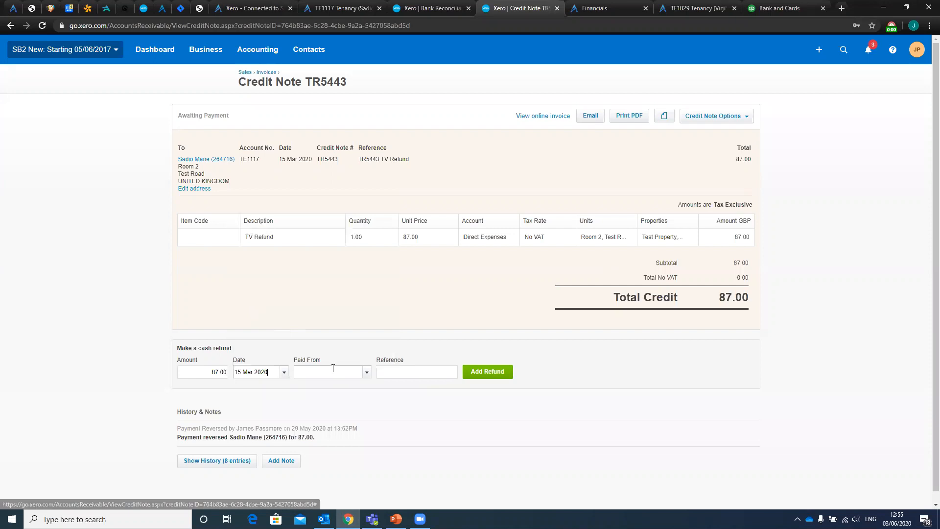
left_click(366, 373)
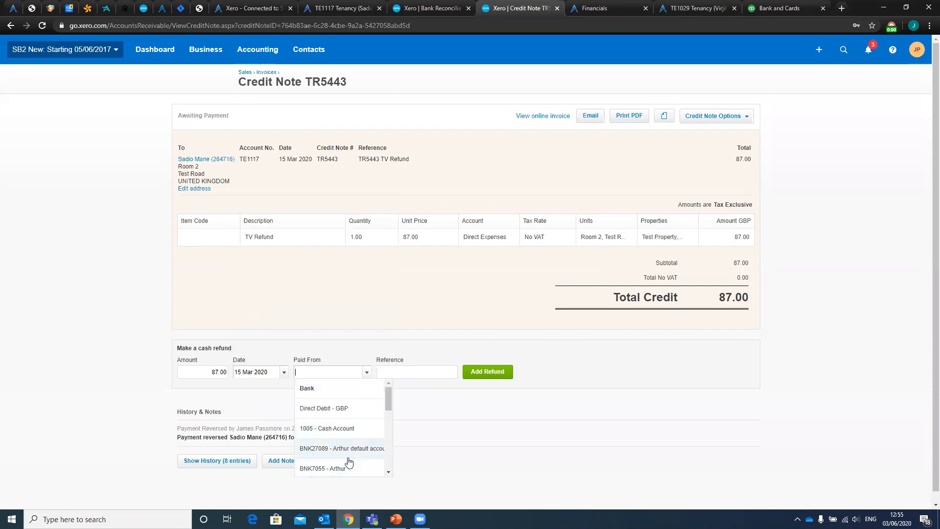
scroll(347, 462, "down", 1)
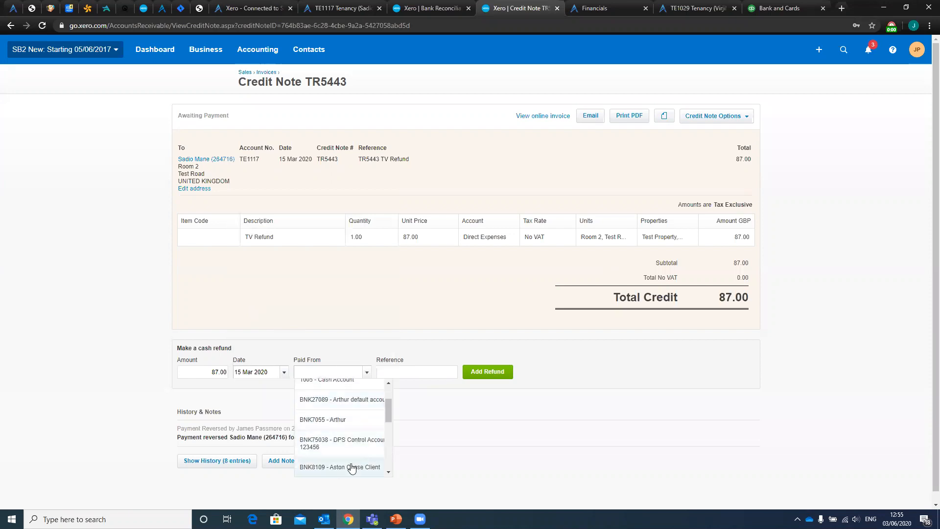
left_click(351, 468)
left_click(397, 374)
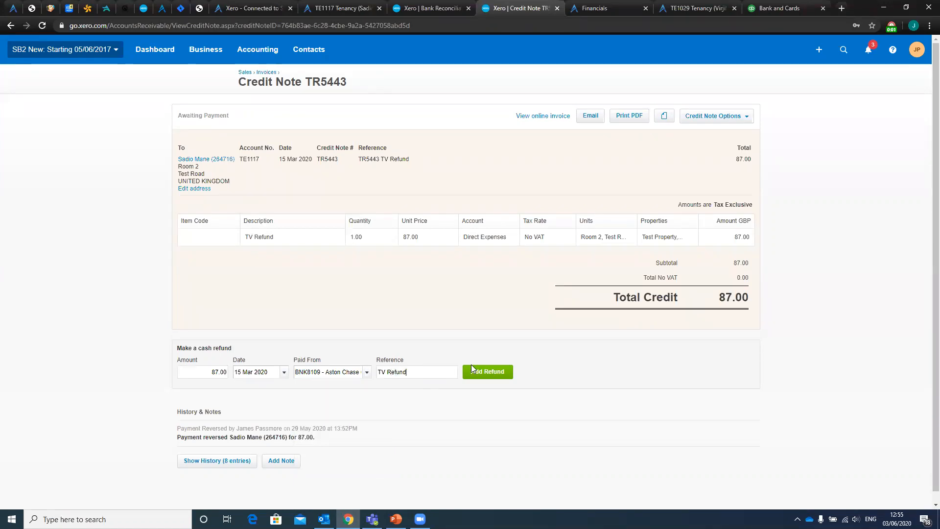
left_click(488, 373)
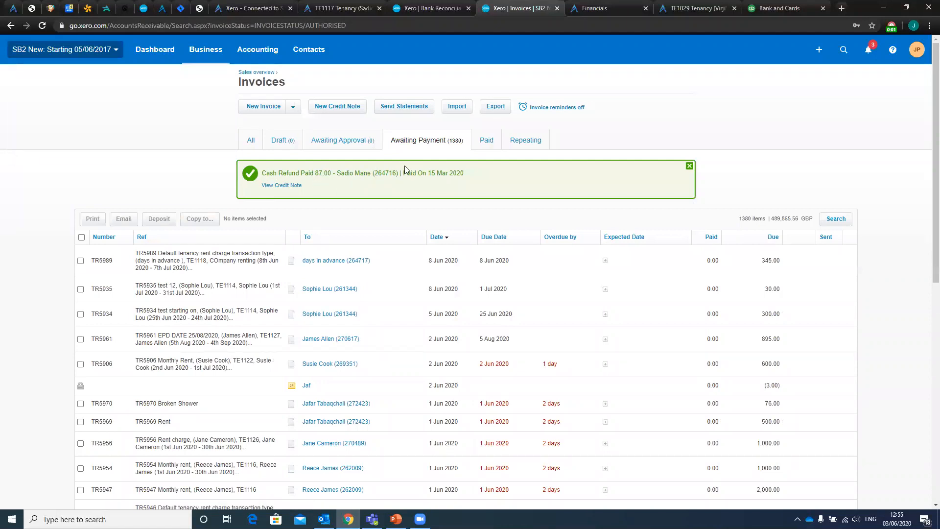
Reload the bank reconciliation page and reconcile the 15 Mar 2020 TV refund of 87.00 with its suggested payment match.
left_click(425, 9)
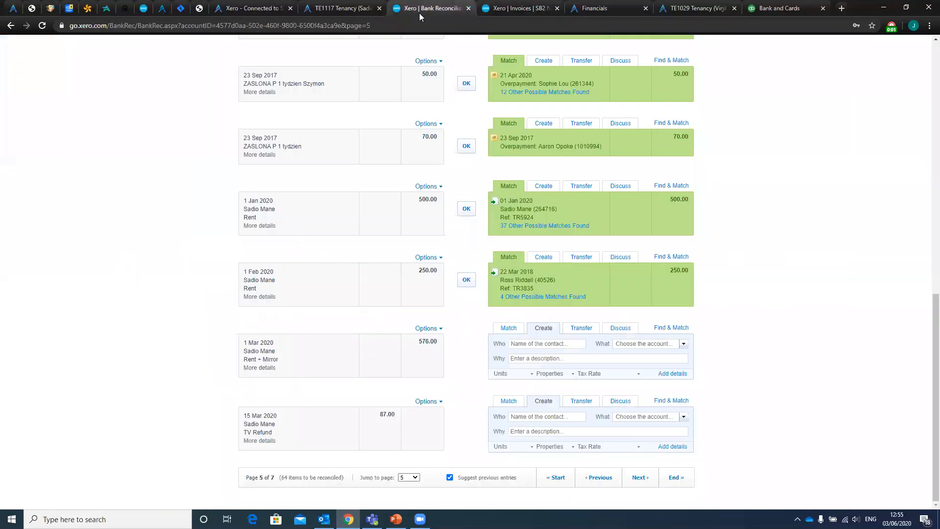
left_click(42, 26)
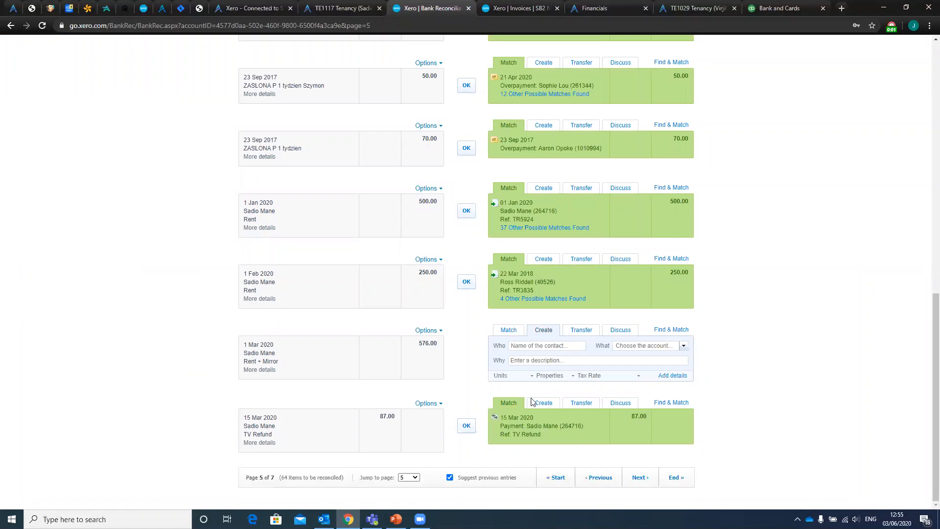
left_click(466, 427)
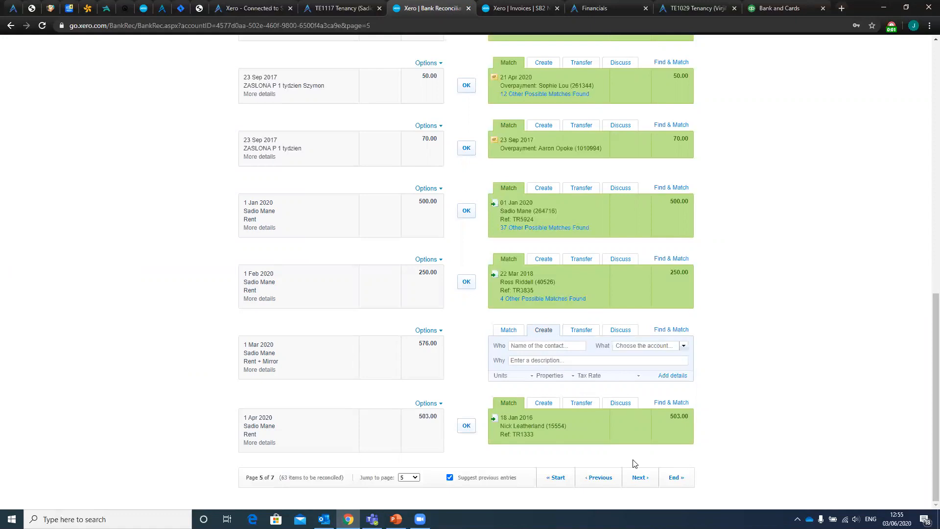
Find the 1 Apr 2020 contractor payment of 76.00 on page 6 and compare it with the tenant's rent statement in Arthur.
left_click(645, 477)
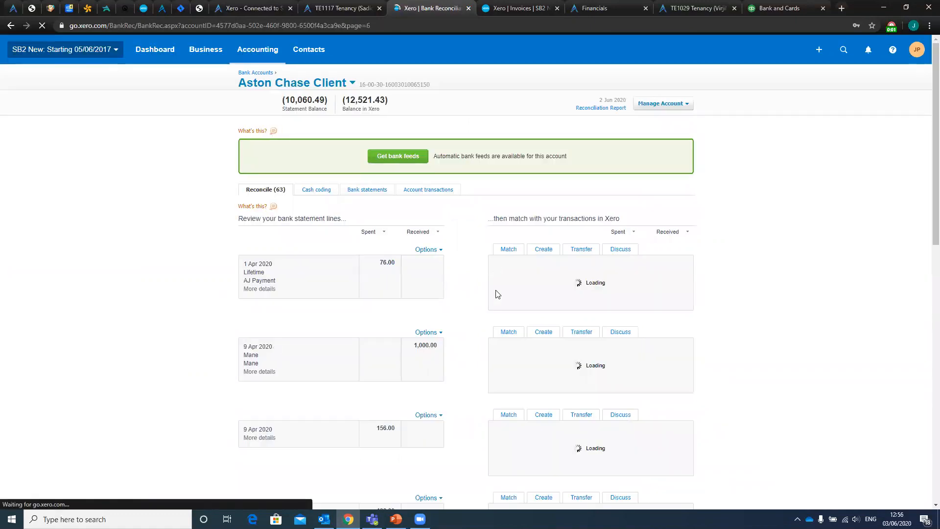
scroll(507, 286, "down", 1)
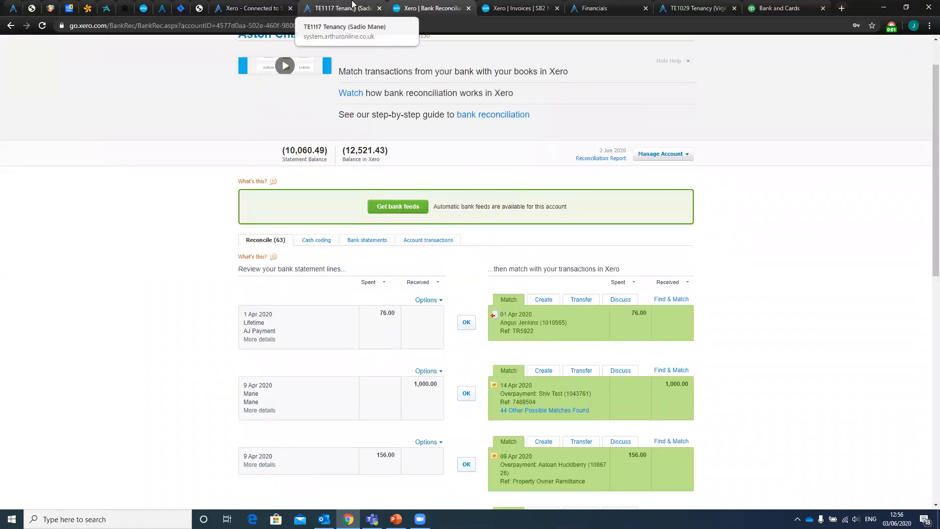
left_click(343, 9)
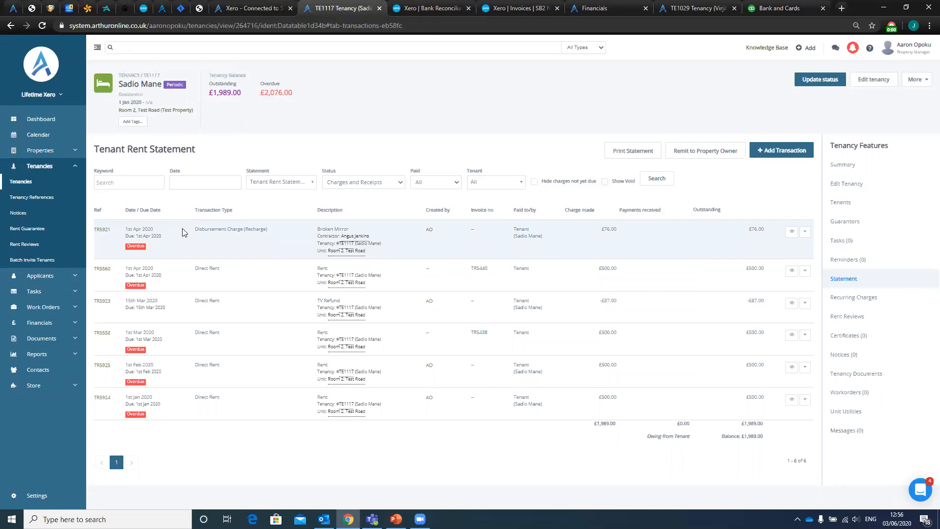
Start a new Disbursement Charge (Recharge) transaction with an additional Contractor Bill transaction for the contractor of the broken mirror charge.
left_click(784, 153)
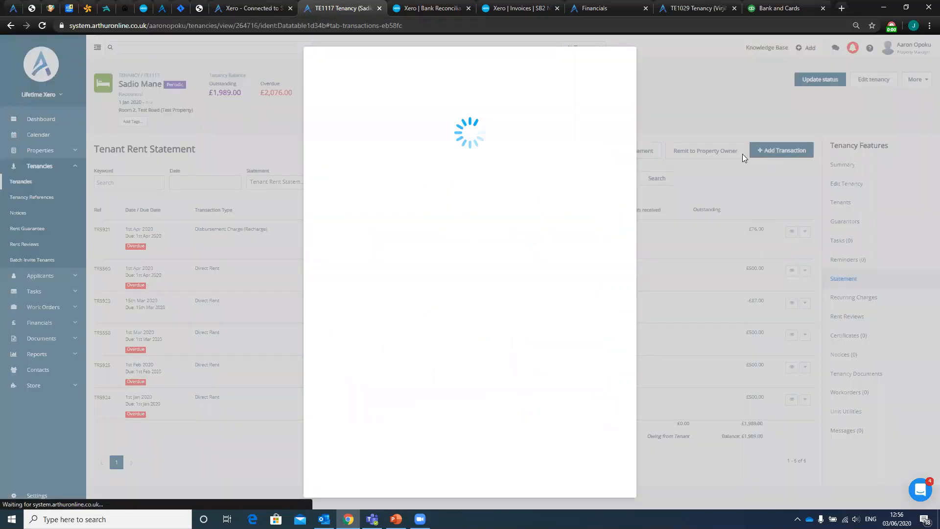
left_click(384, 108)
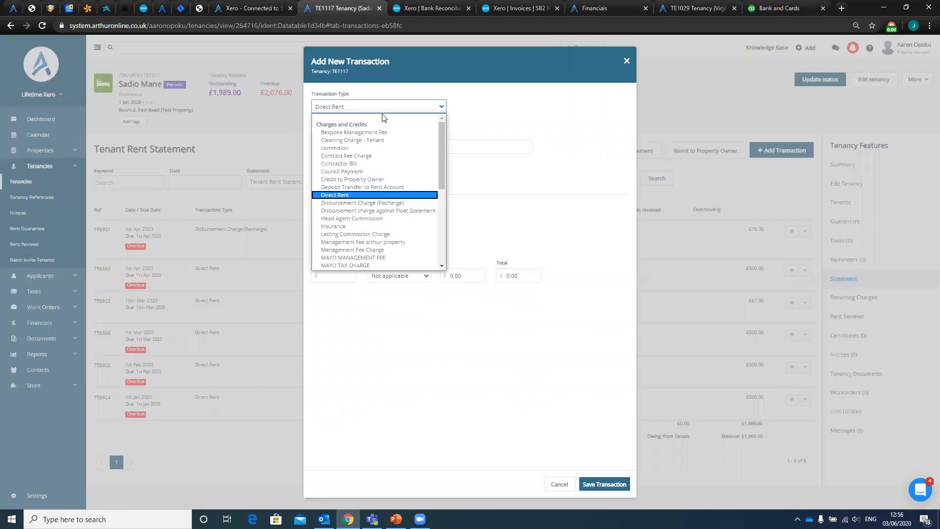
left_click(391, 202)
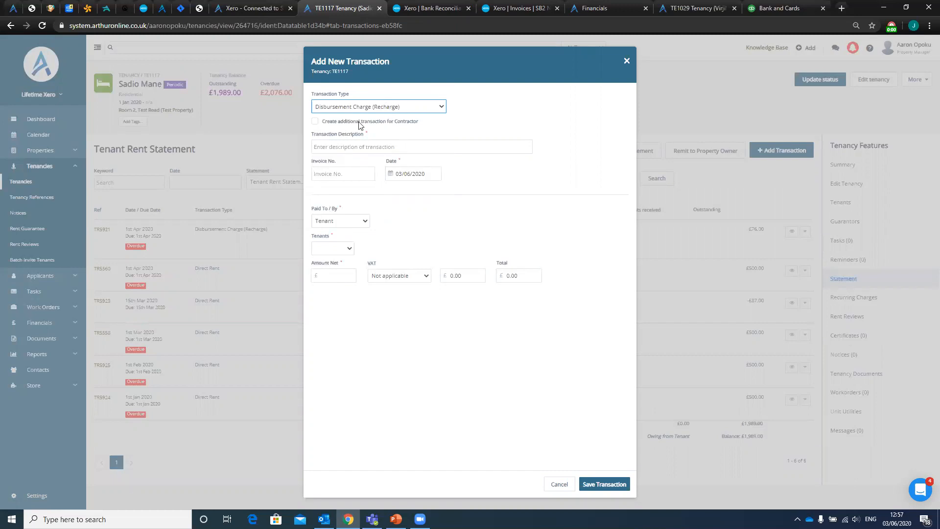
left_click(315, 121)
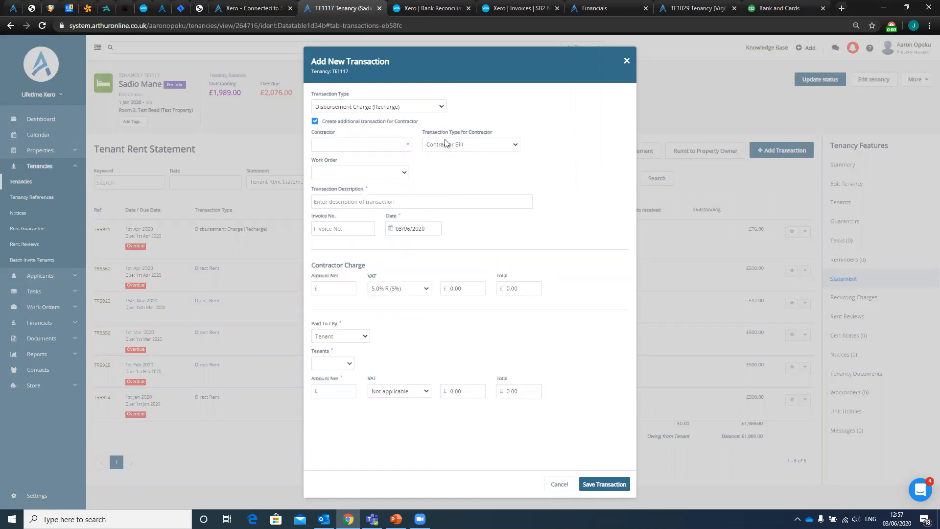
left_click(398, 146)
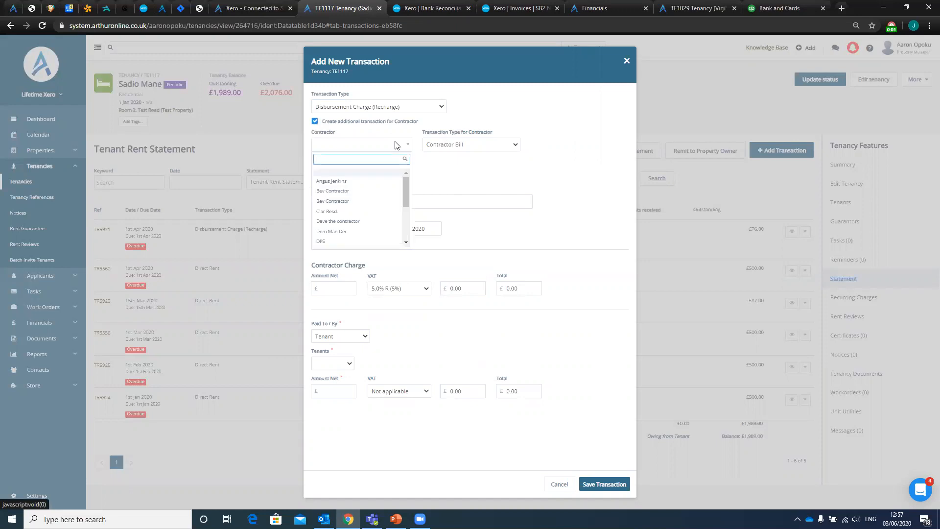
left_click(356, 181)
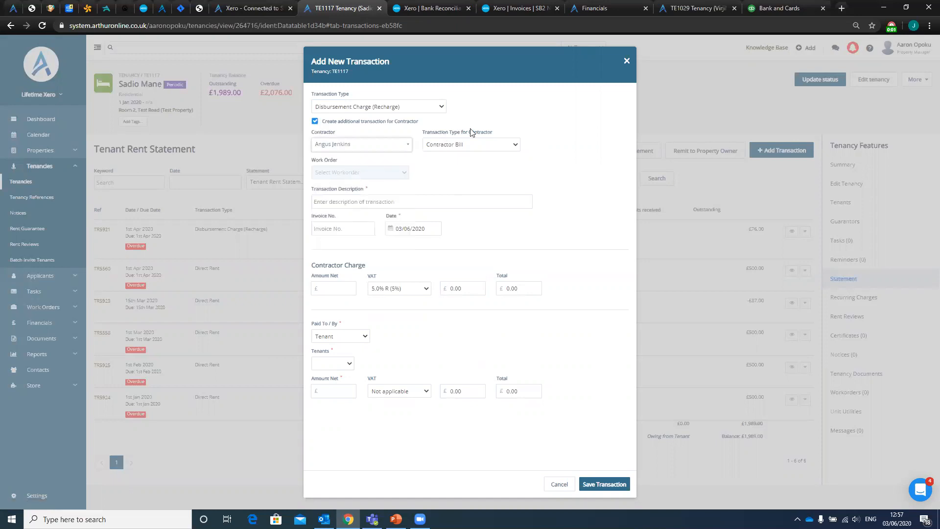
Enter 76.00 as the net contractor charge and tenant amount, and discard the new transaction without saving.
left_click(360, 202)
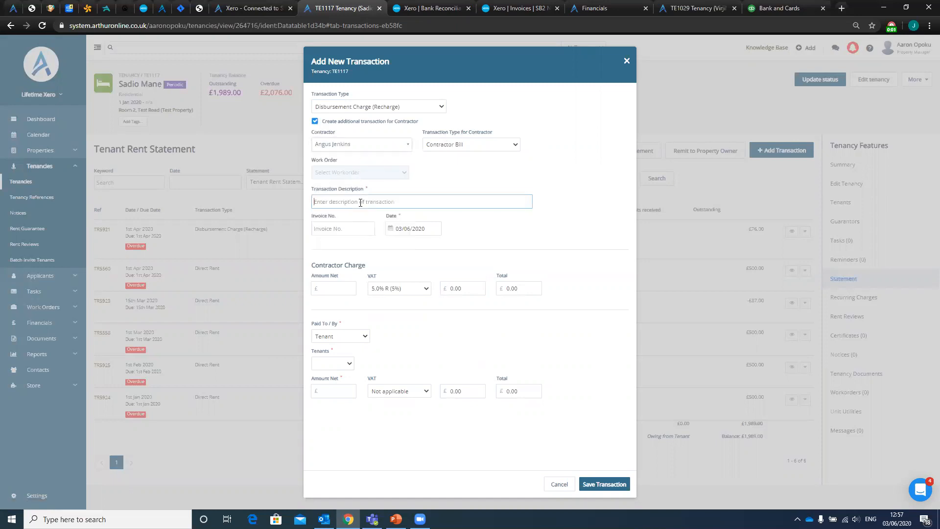
left_click(392, 233)
left_click(351, 281)
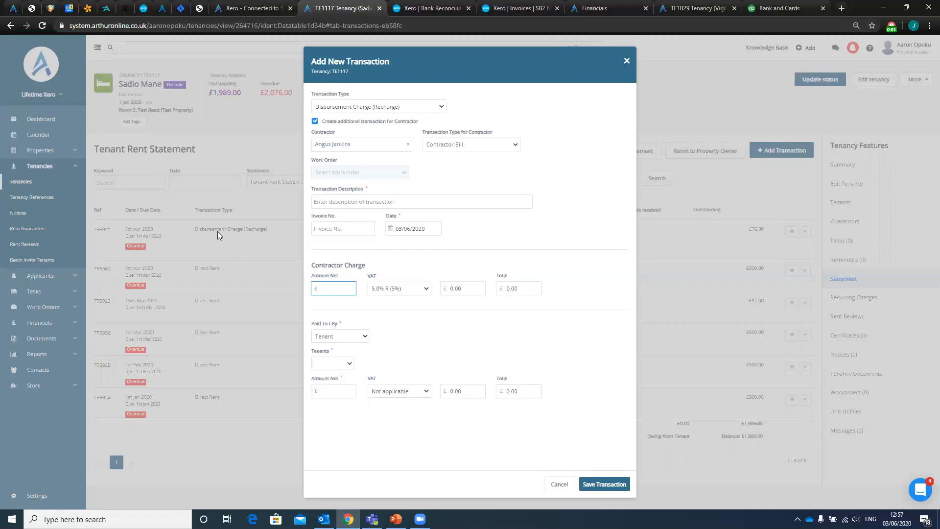
left_click(333, 386)
left_click(325, 283)
left_click(410, 331)
left_click(560, 488)
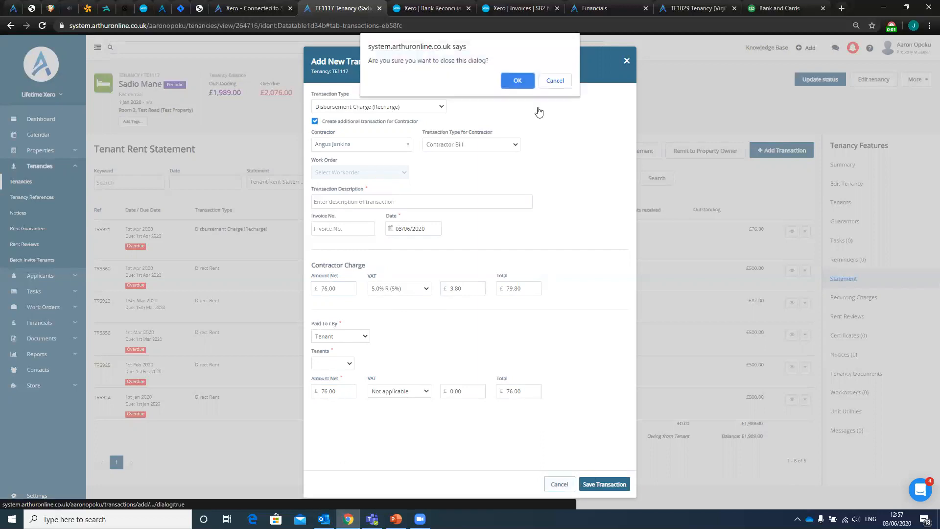
left_click(519, 80)
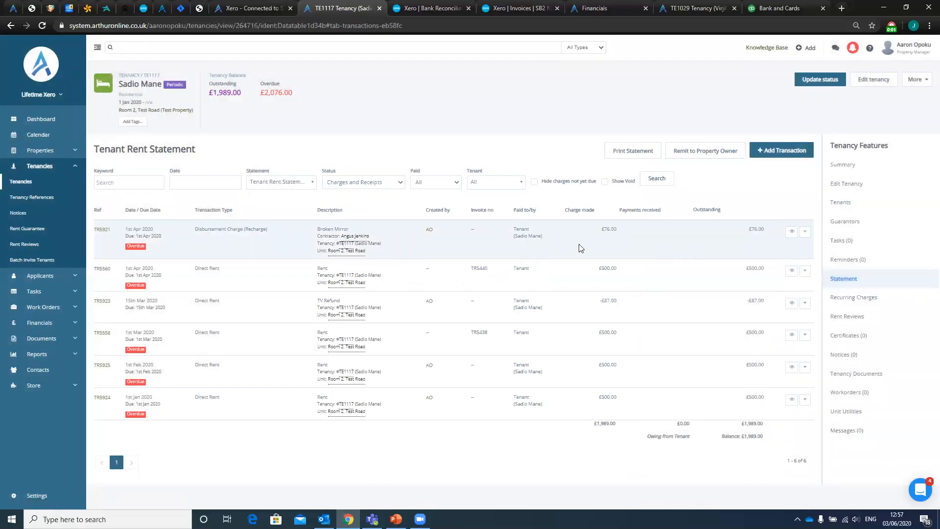
Open the contractor's statement from the contacts in a separate browser tab and find the 1 Apr 2020 Broken Mirror bill of 76.00.
middle_click(43, 369)
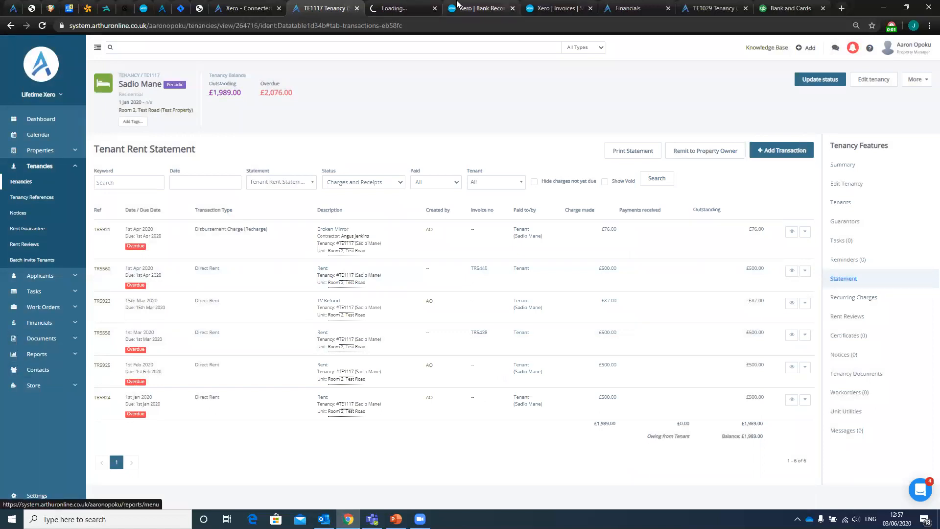
left_click(403, 7)
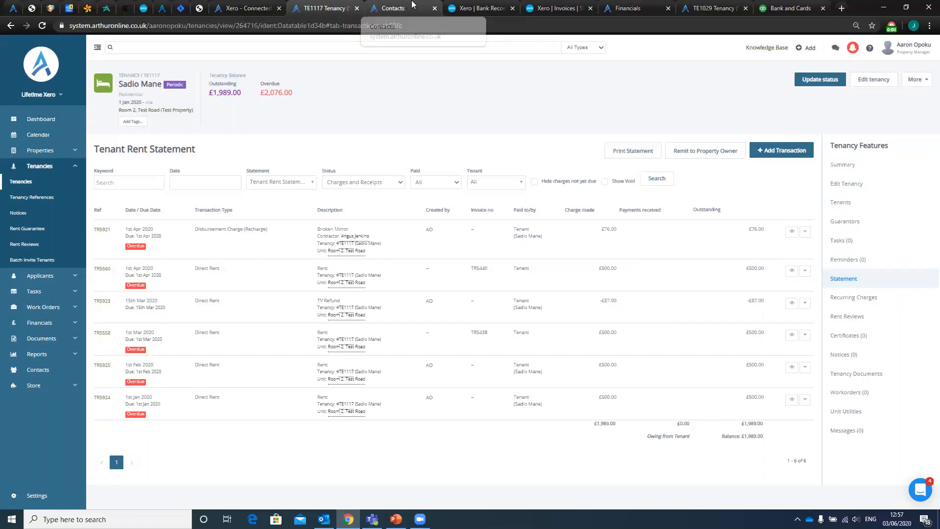
left_click(26, 275)
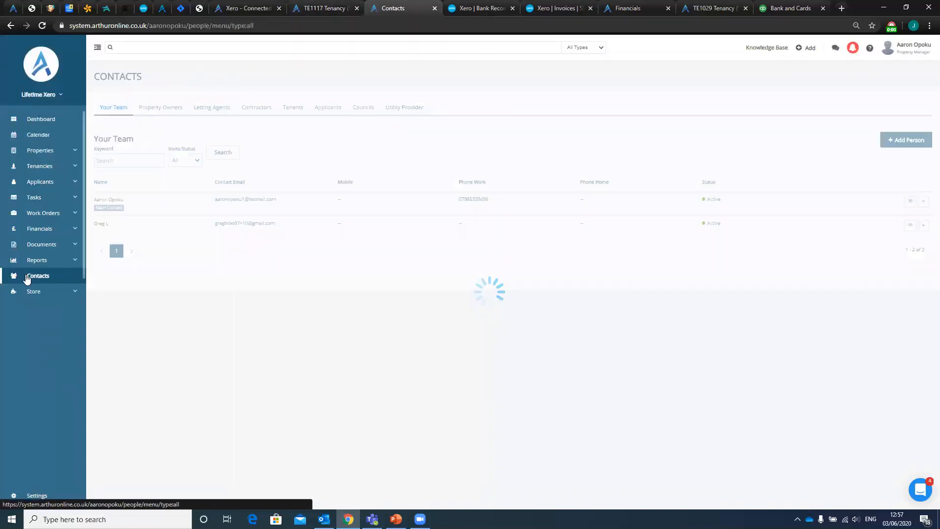
left_click(258, 110)
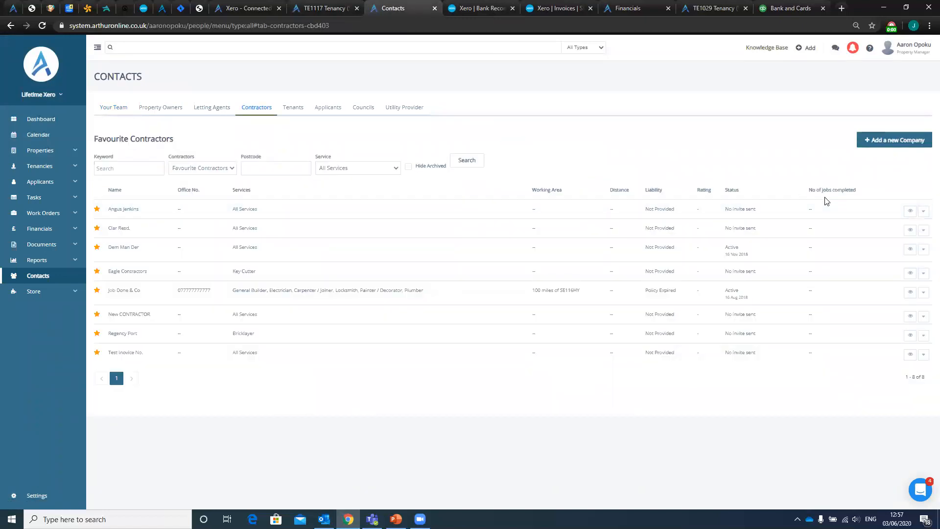
left_click(910, 212)
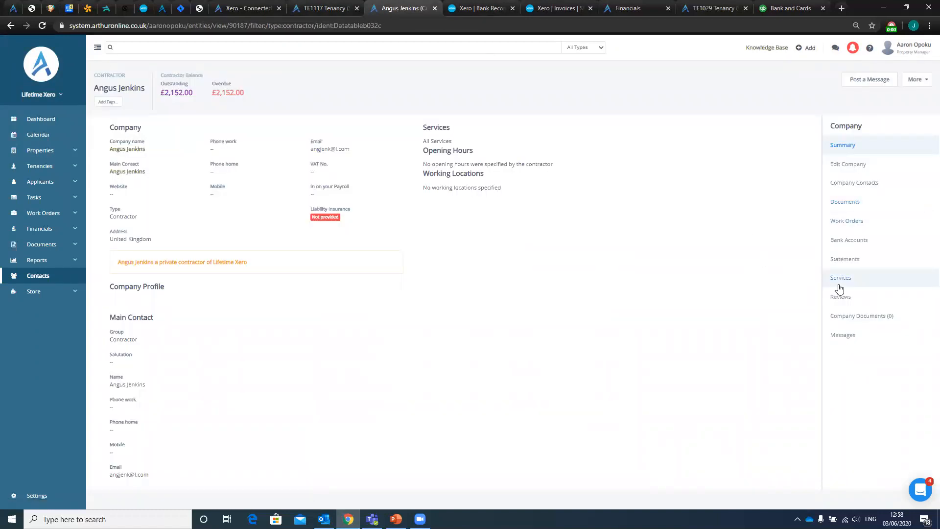
left_click(870, 255)
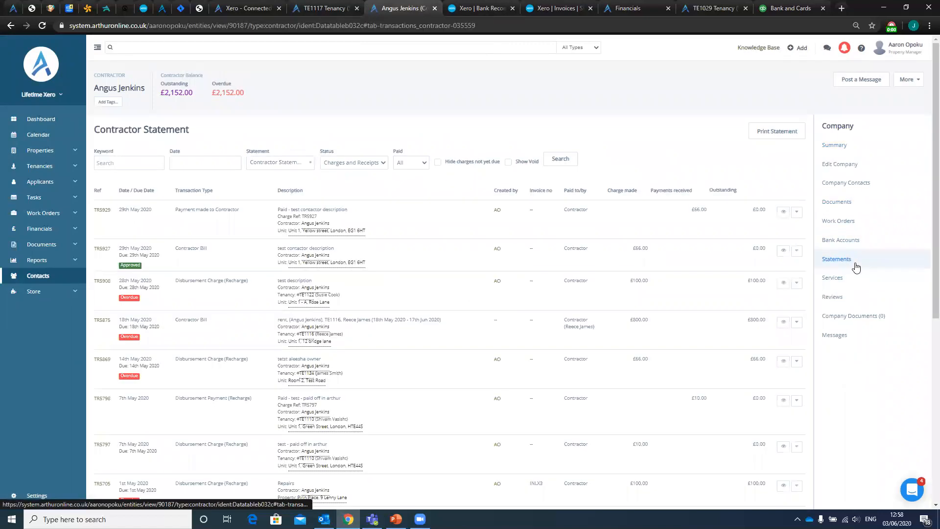
scroll(423, 196, "down", 2)
scroll(424, 196, "down", 4)
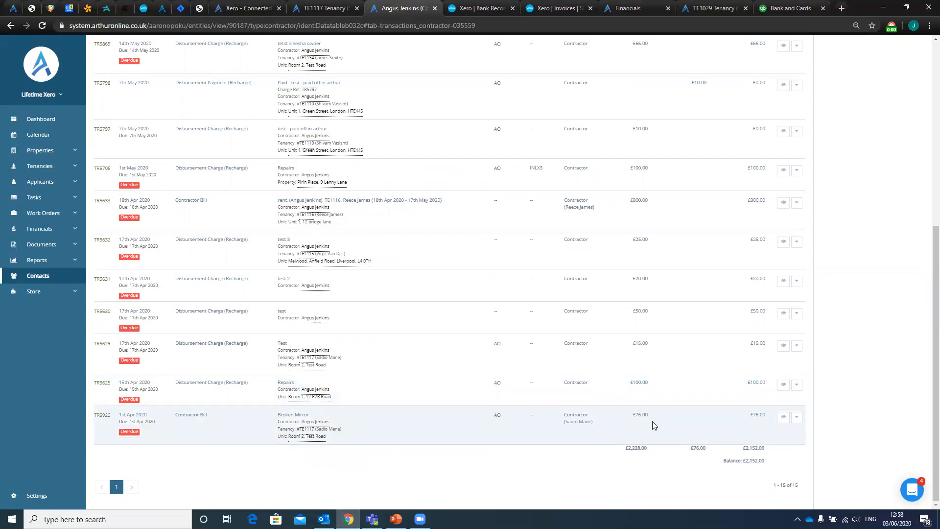
scroll(605, 420, "up", 7)
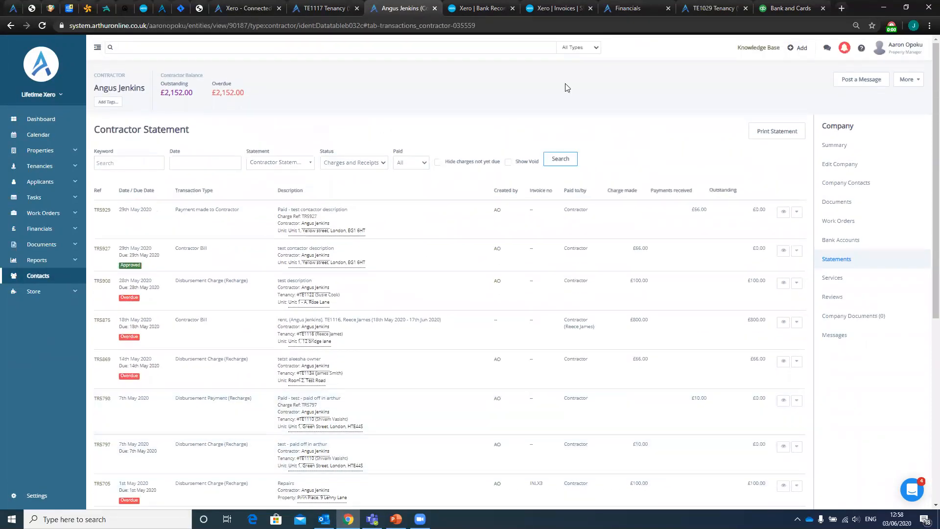
Compare the 1 Apr 2020 bank payment of 76.00 in Xero with the contractor statement and reconcile it with the suggested match TR5922.
left_click(498, 8)
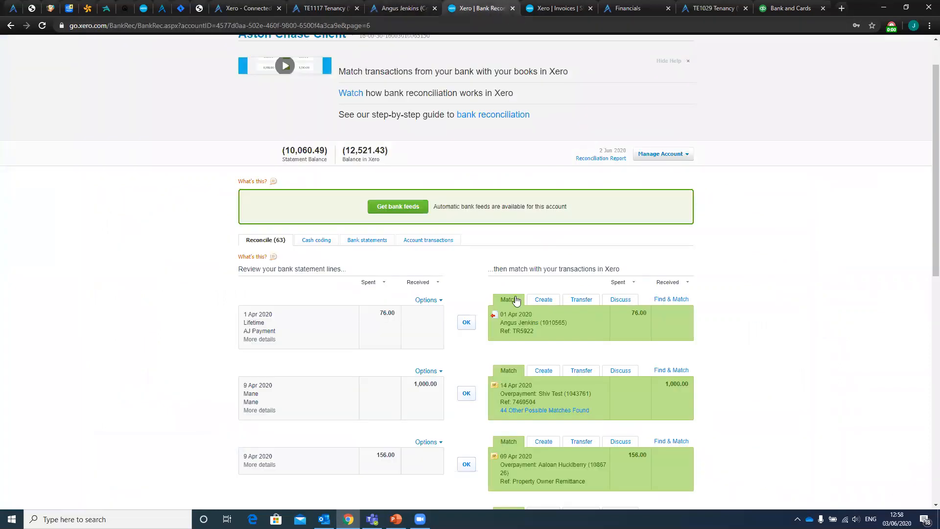
scroll(499, 294, "down", 1)
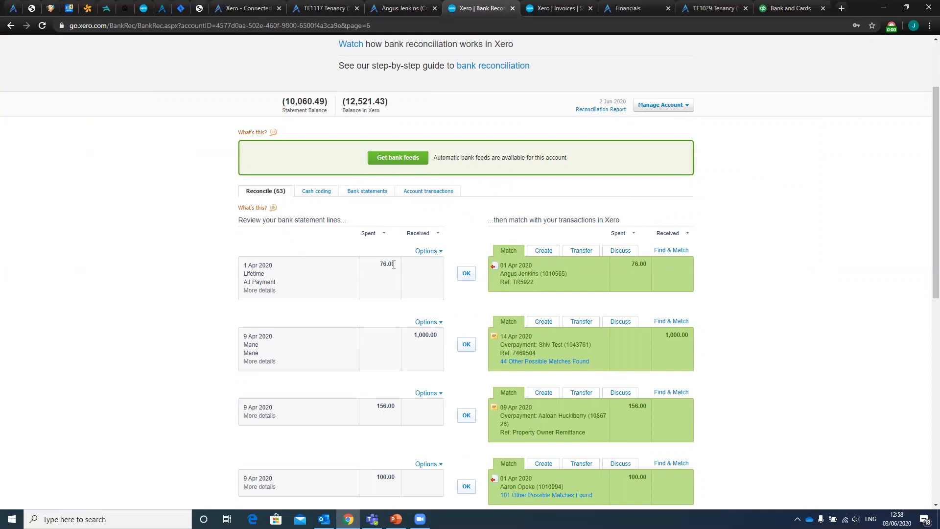
left_click(399, 8)
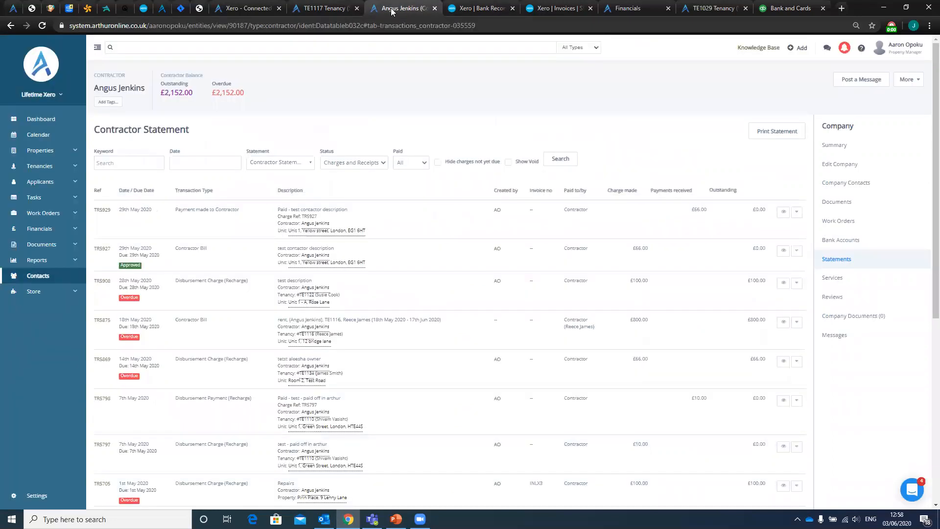
scroll(259, 465, "down", 5)
scroll(259, 464, "down", 2)
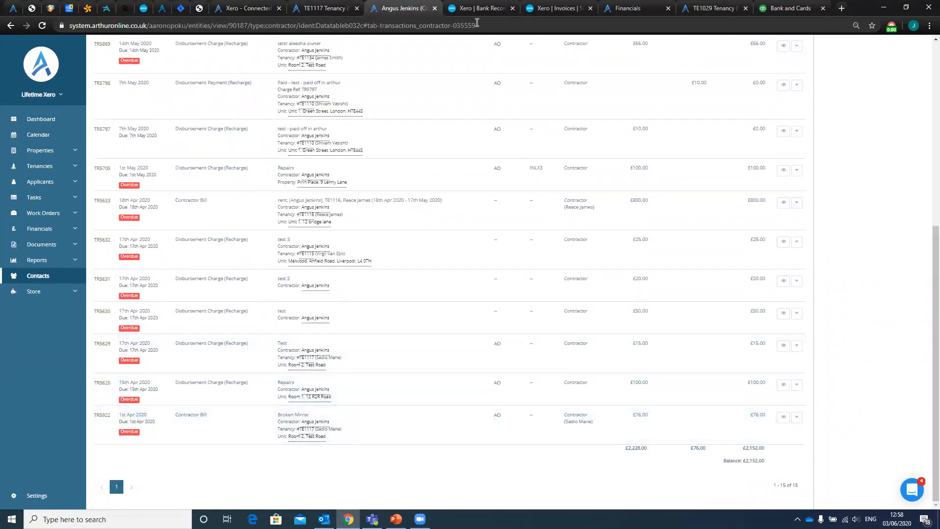
left_click(484, 7)
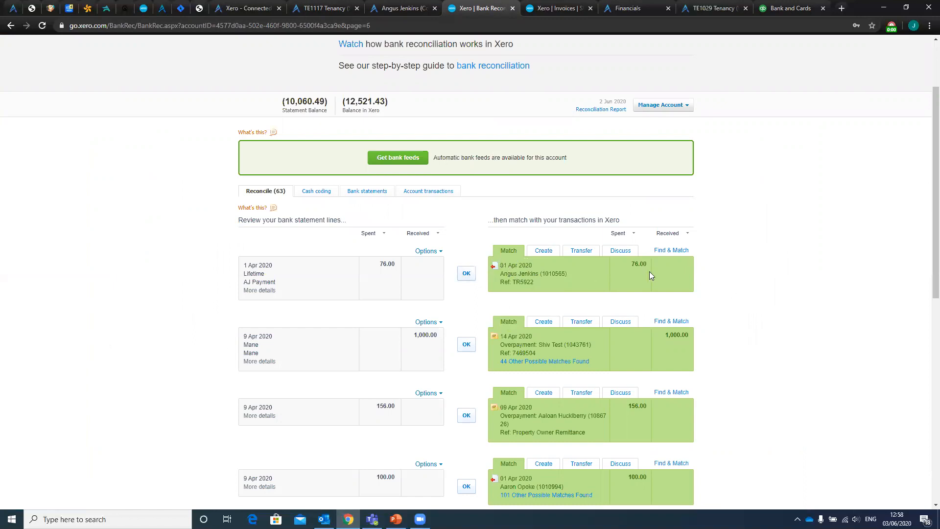
left_click(467, 275)
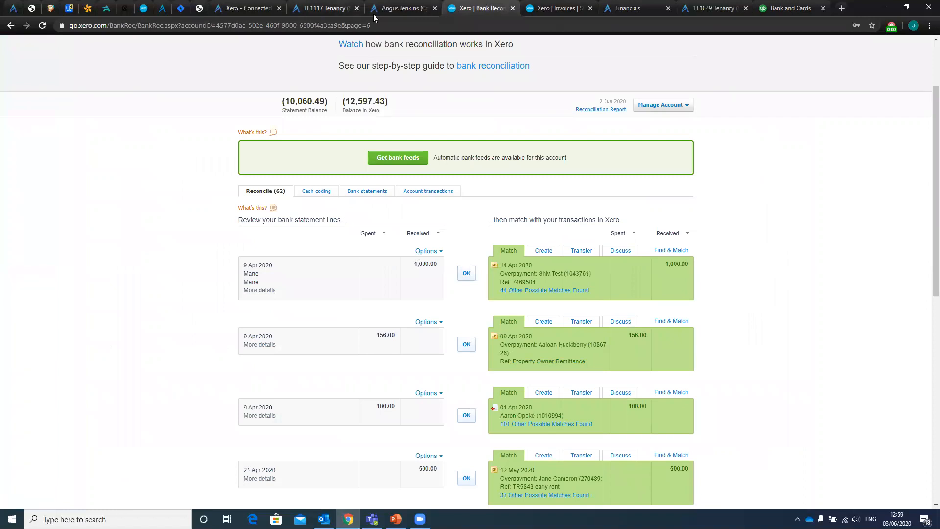
scroll(479, 190, "up", 1)
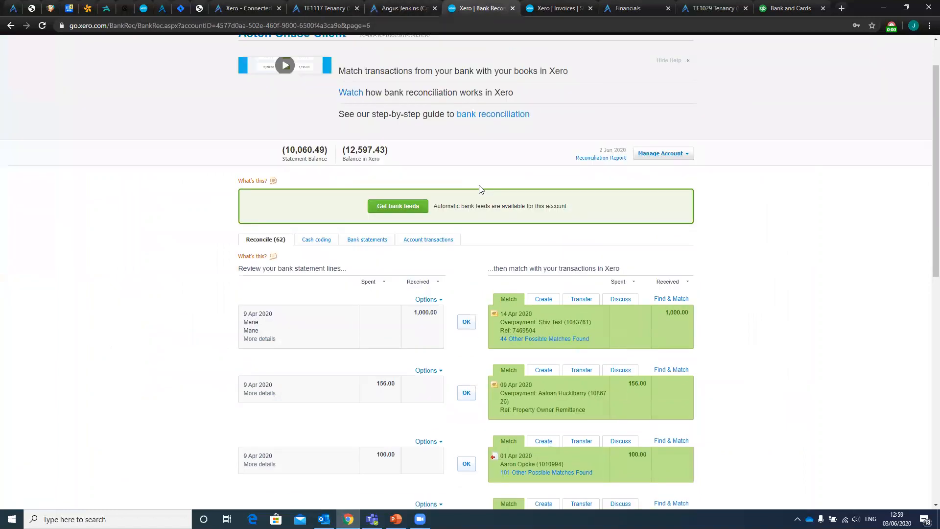
scroll(479, 190, "up", 1)
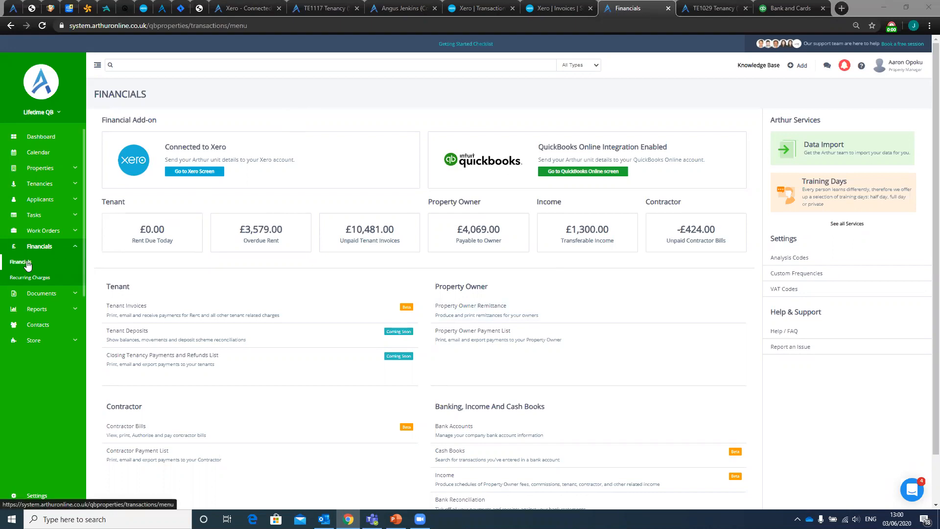
Open the QuickBooks Online add-on's synchronisation page in Arthur and set the mode to Payments.
left_click(581, 172)
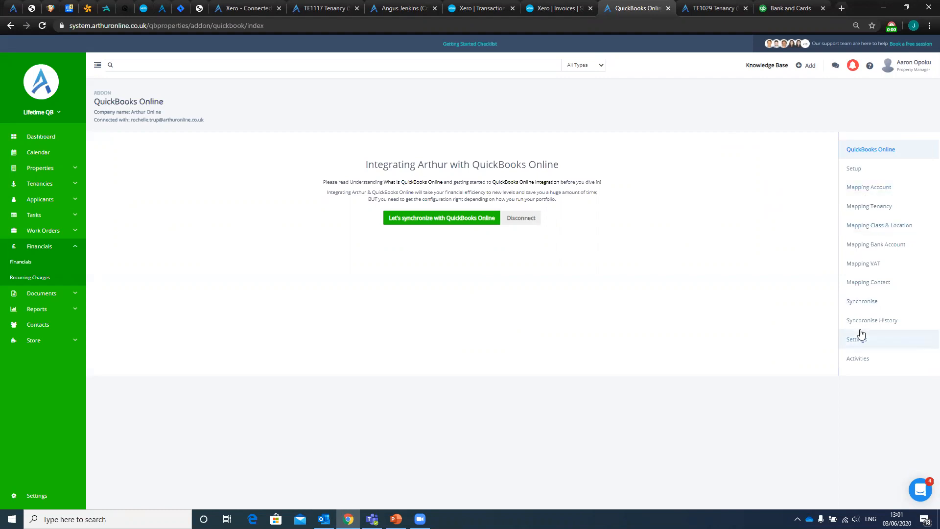
left_click(872, 305)
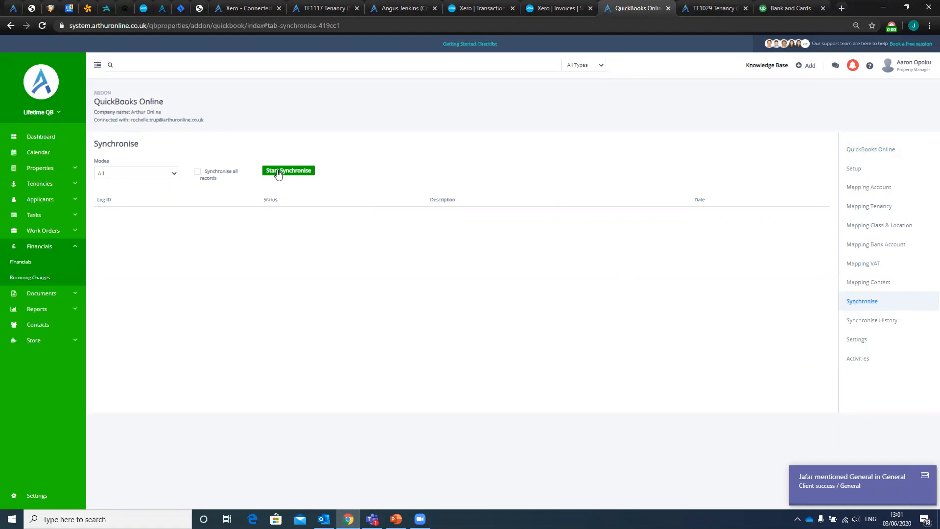
left_click(160, 174)
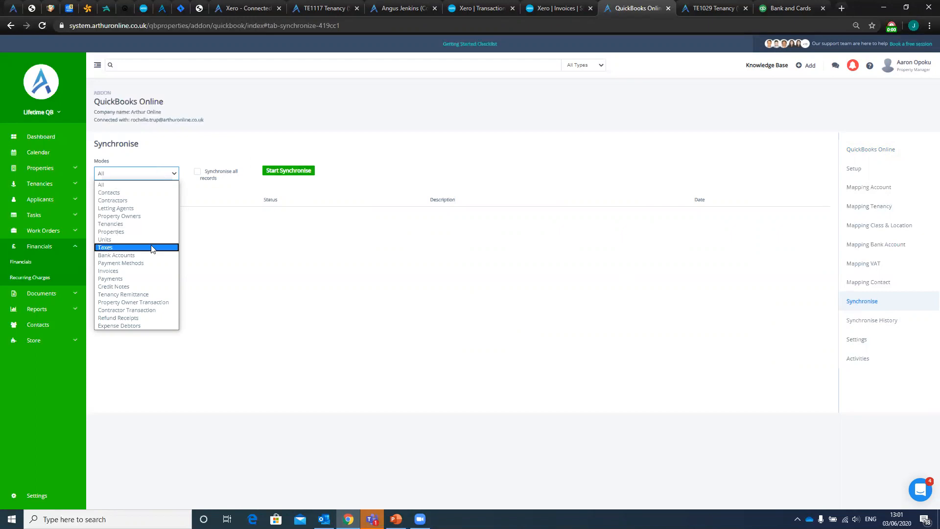
left_click(152, 279)
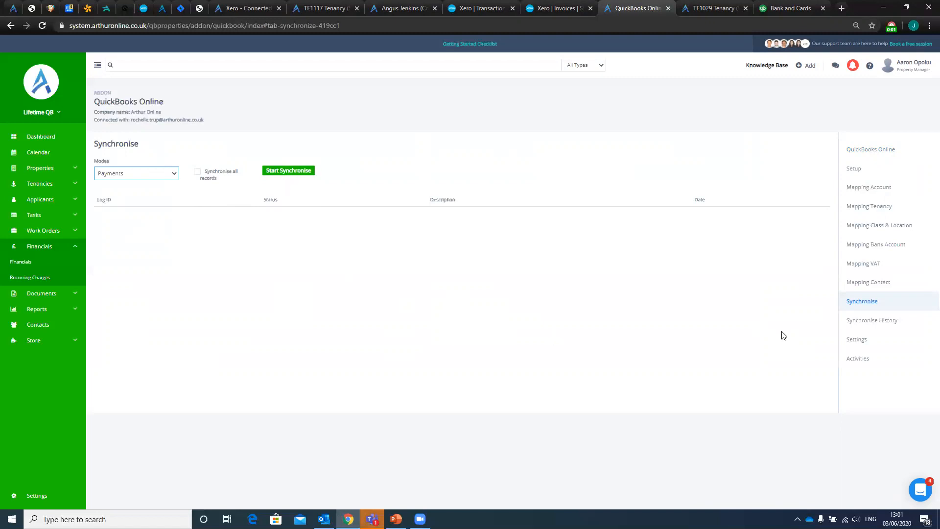
Remove Tuesday, Thursday and Saturday from the QuickBooks sync schedule configuration and save it.
left_click(870, 322)
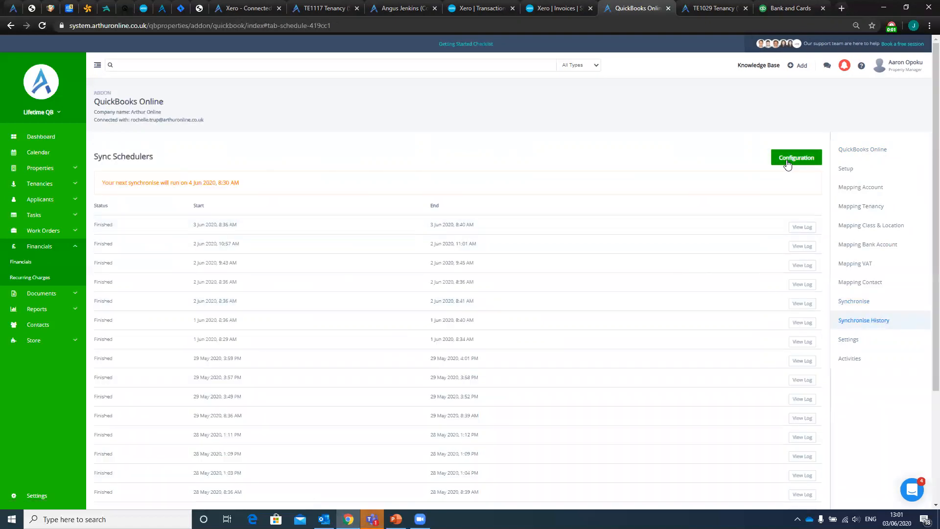
left_click(787, 163)
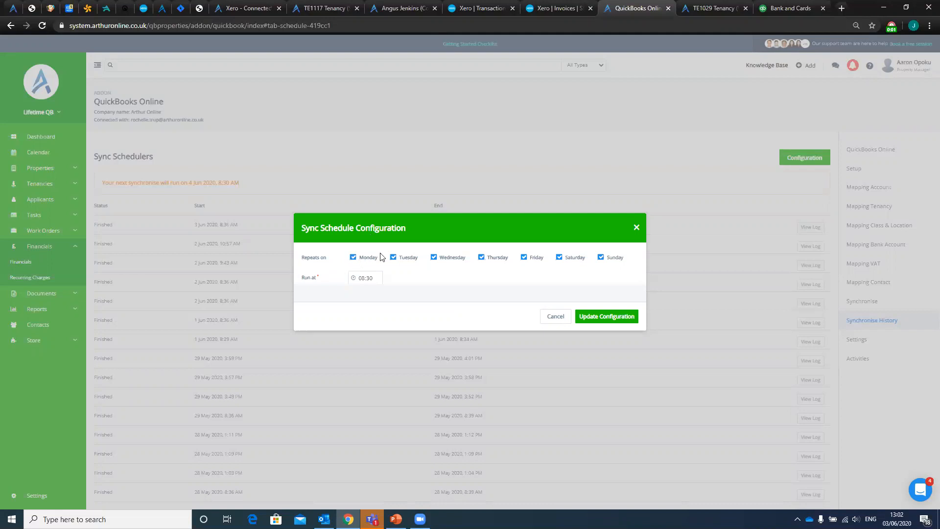
left_click(393, 258)
left_click(559, 257)
left_click(617, 319)
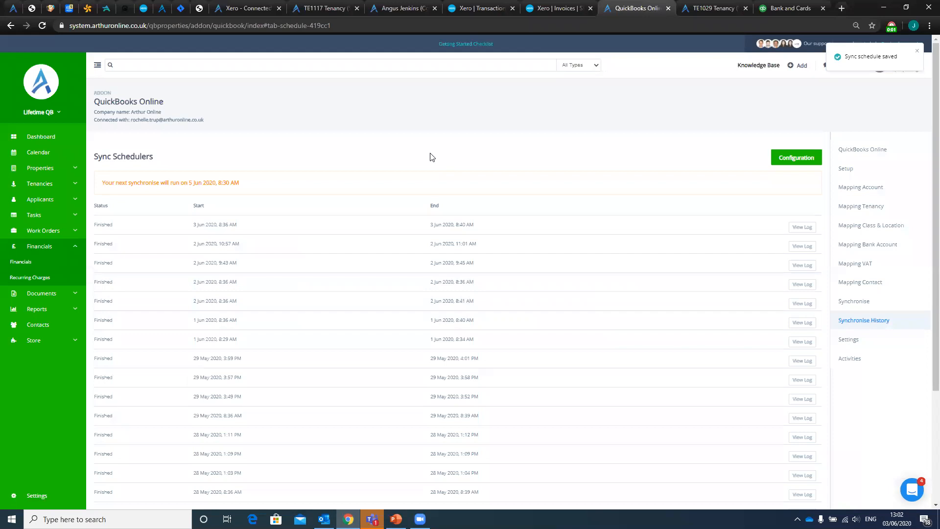
View the log of the 3 Jun 2020 8:36 AM synchronisation, try the warning and error status filters, and close the log.
scroll(432, 157, "down", 2)
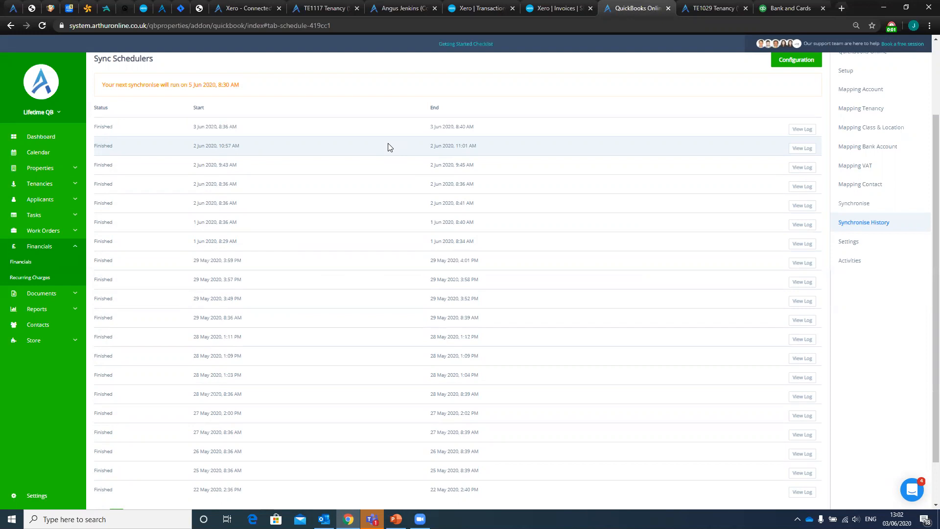
left_click(801, 129)
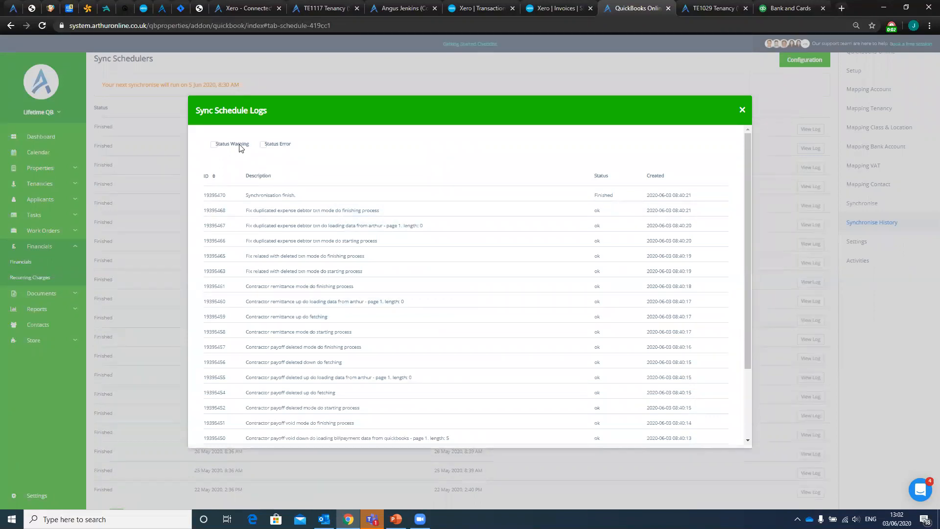
scroll(277, 205, "down", 5)
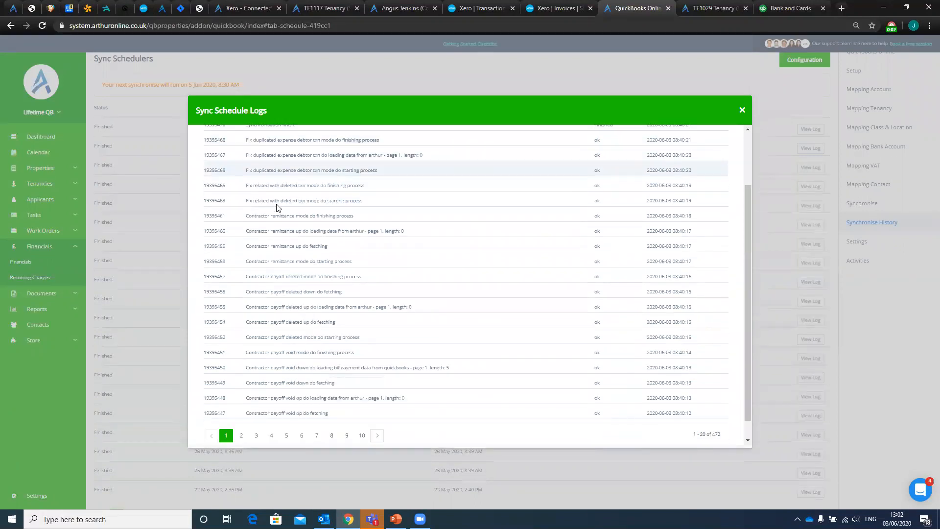
scroll(294, 215, "up", 5)
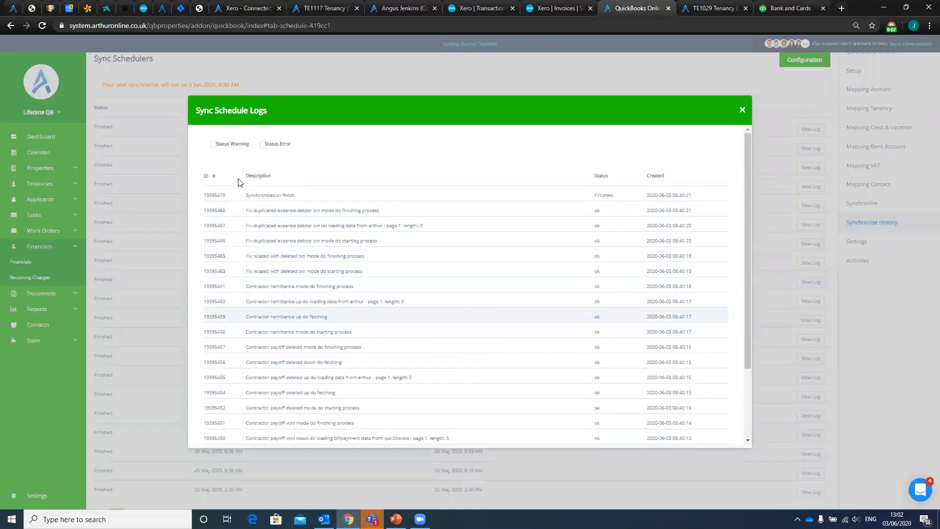
left_click(212, 147)
left_click(212, 147)
left_click(267, 144)
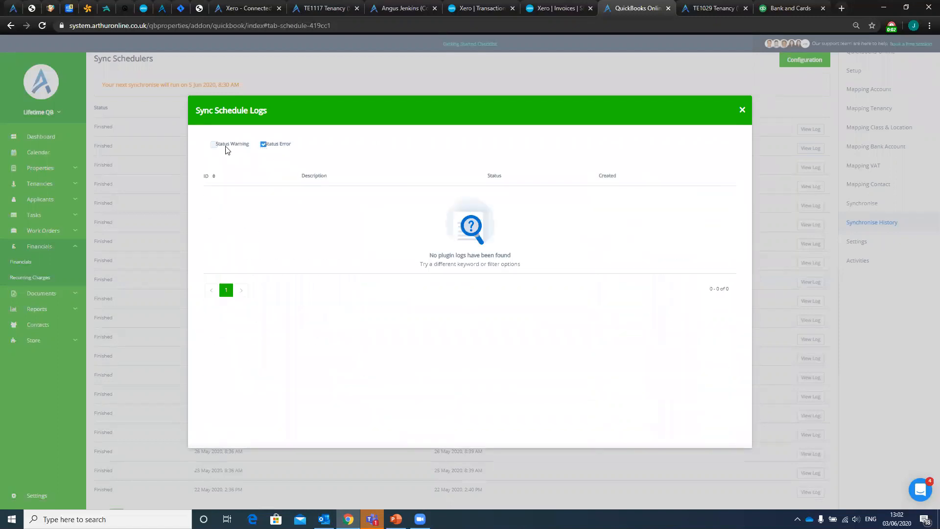
left_click(263, 144)
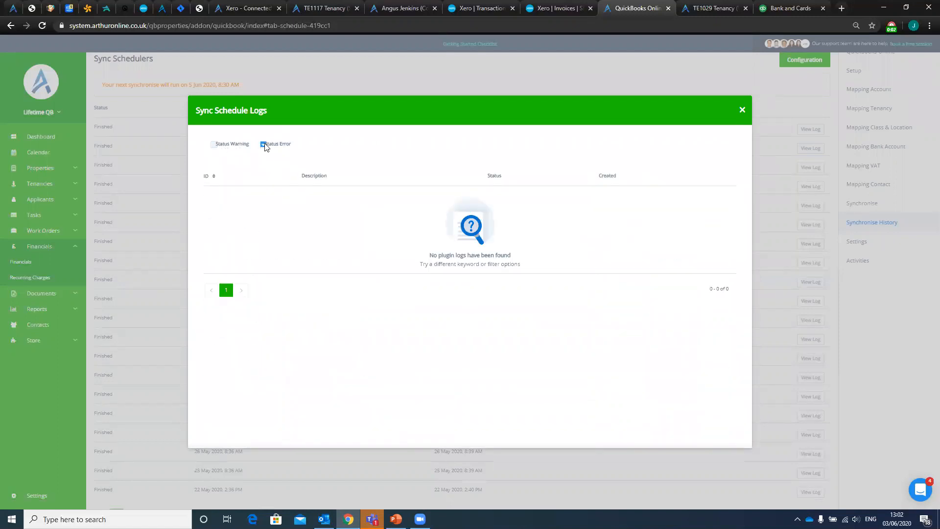
left_click(615, 67)
left_click(515, 79)
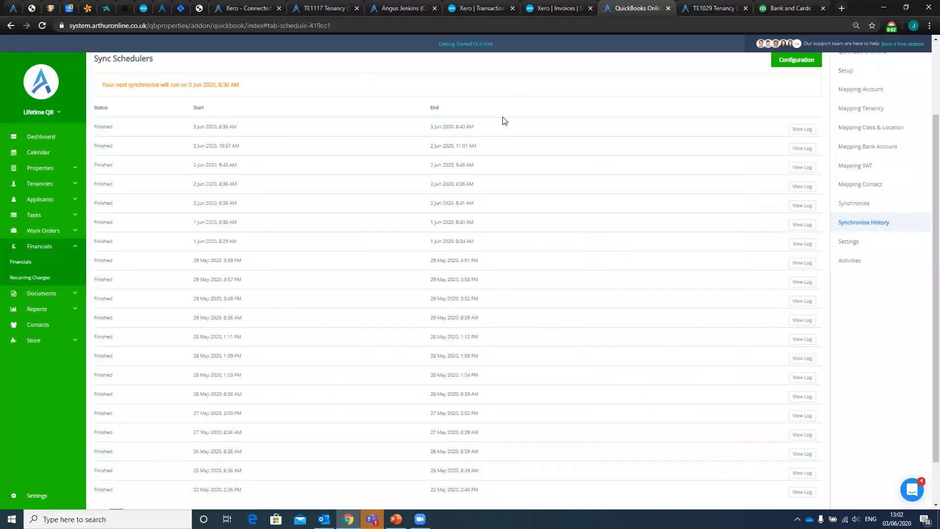
Open tenancy TE1029 from Arthur's tenancies list and view its tenant rent statement.
left_click(706, 8)
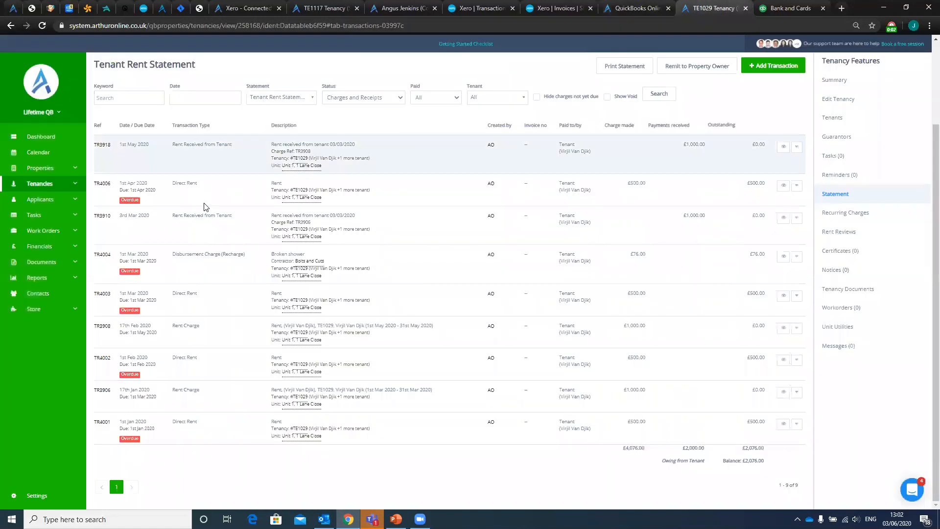
left_click(53, 184)
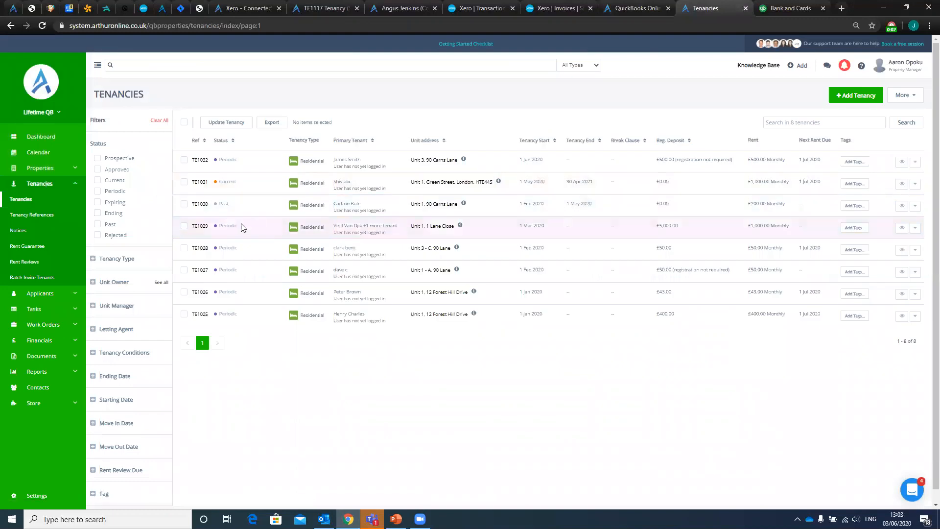
left_click(201, 226)
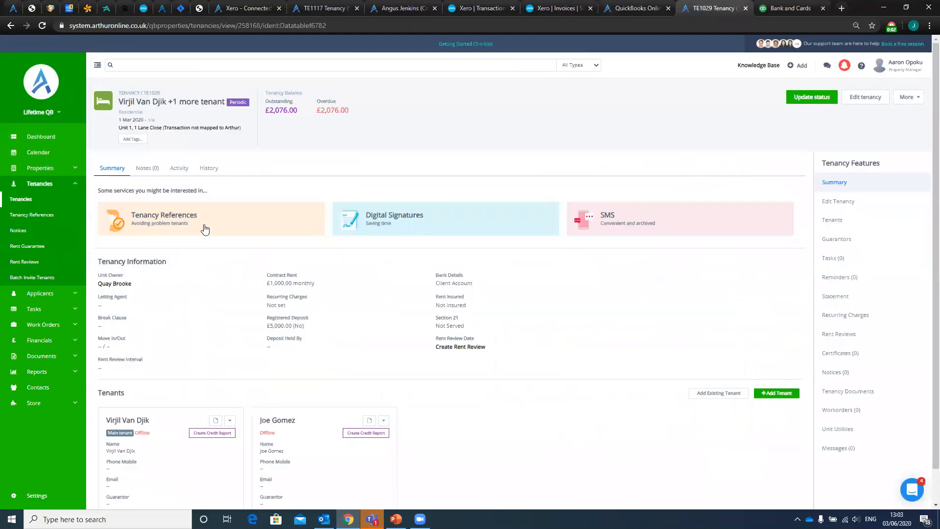
left_click(820, 298)
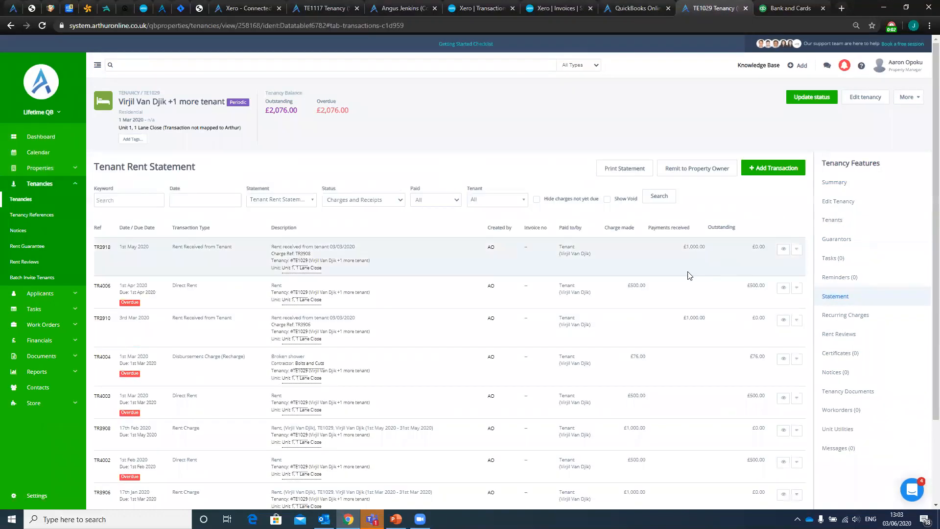
scroll(687, 272, "down", 1)
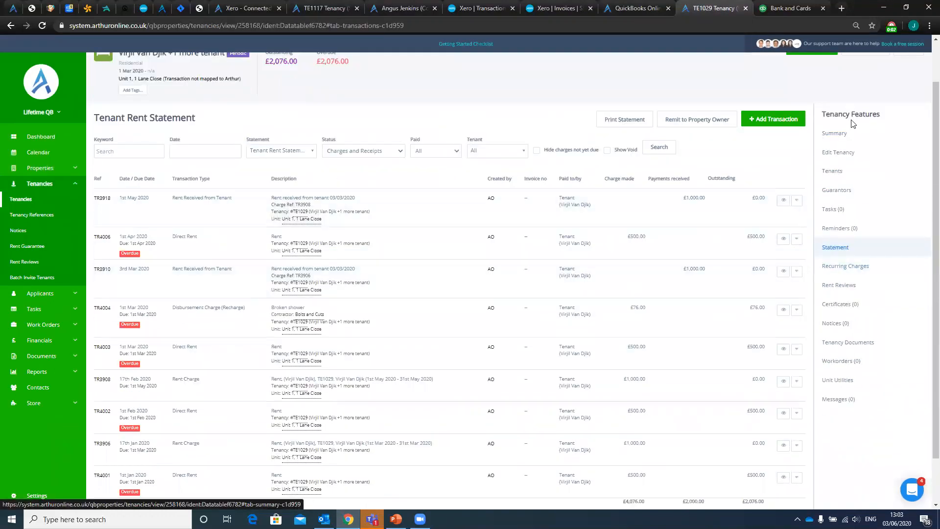
scroll(762, 266, "down", 1)
scroll(881, 139, "up", 2)
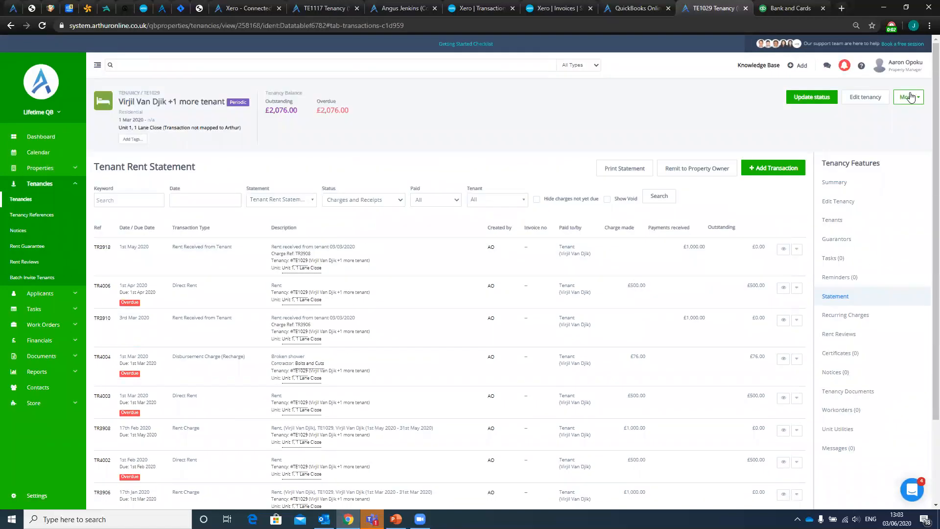
Open the option to synchronise tenancy TE1029 with QuickBooks and close it without starting the synchronisation.
left_click(907, 97)
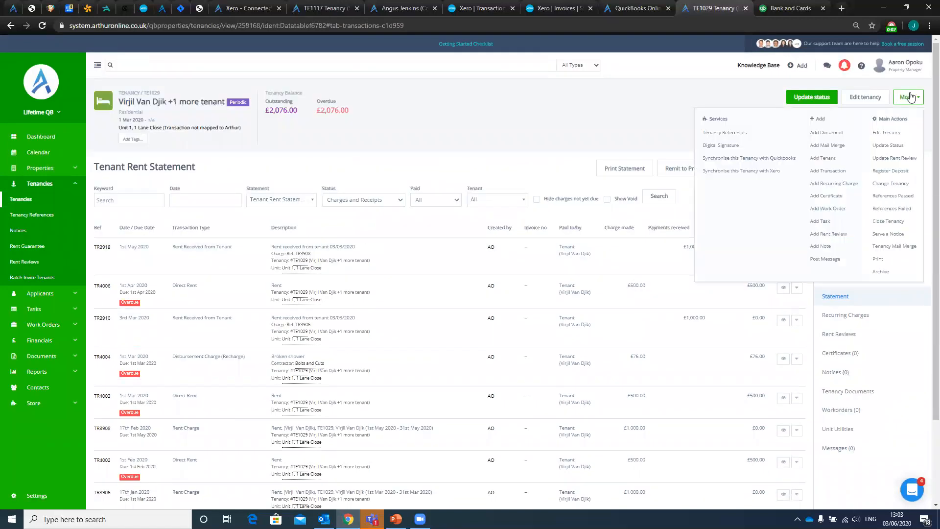
left_click(772, 160)
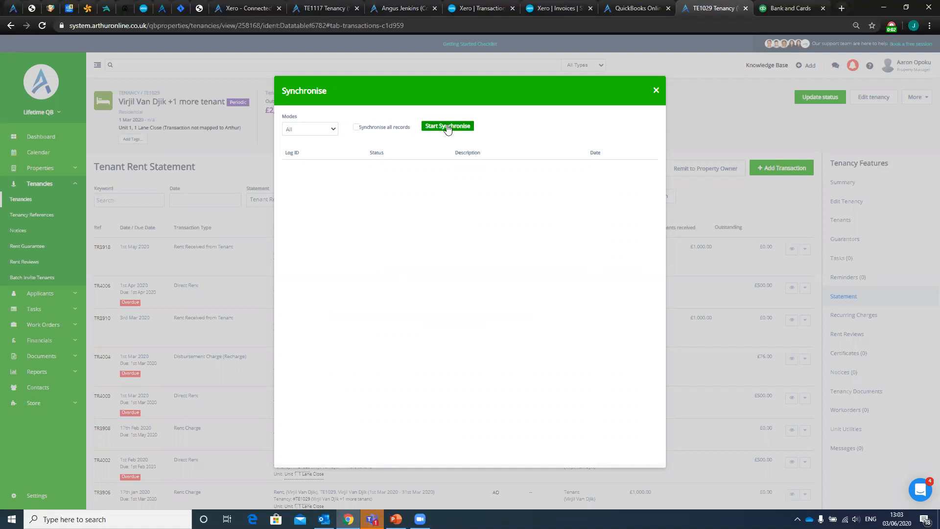
left_click(655, 91)
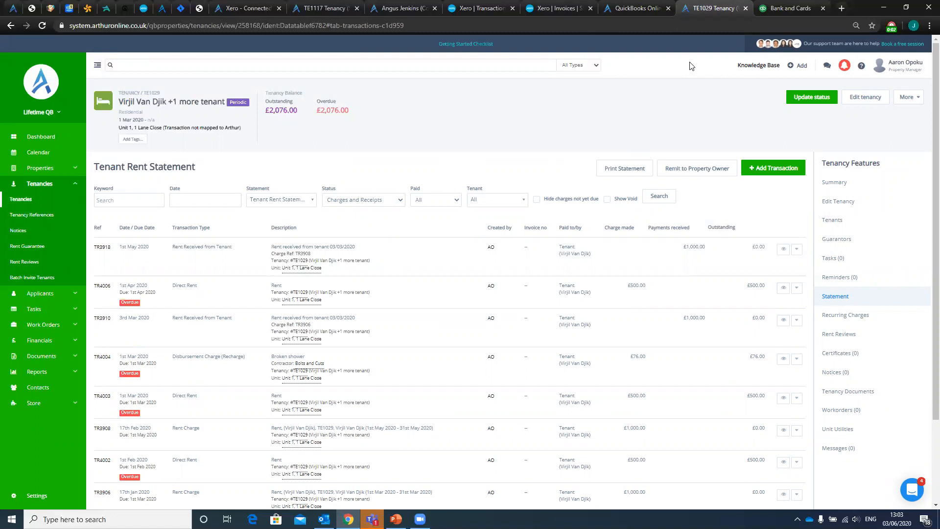
Switch to QuickBooks Online, sign in with the saved credentials, and examine the Client Account's bank transactions for review.
left_click(783, 8)
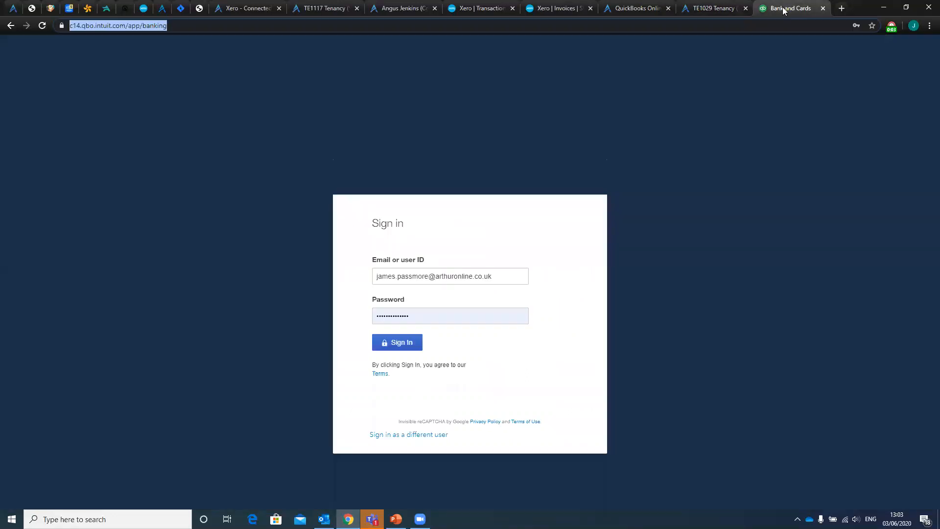
left_click(401, 342)
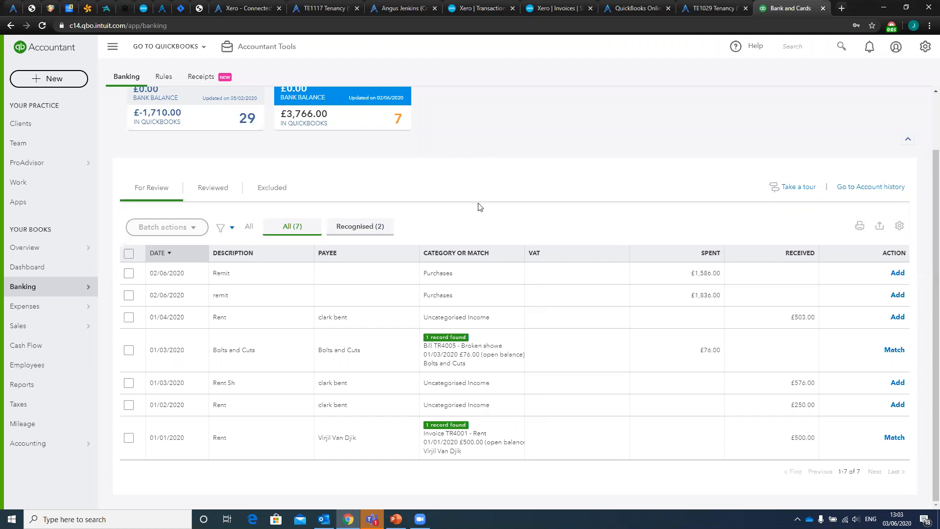
scroll(478, 207, "up", 2)
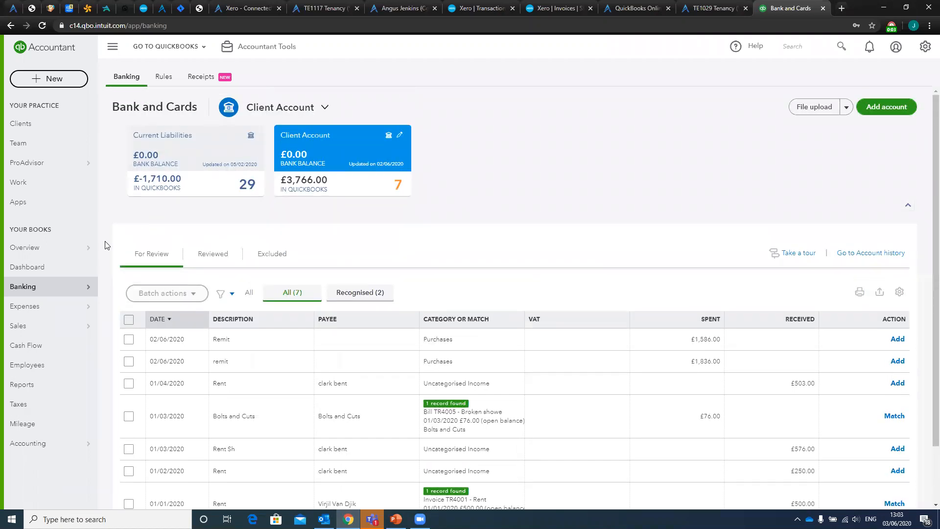
left_click(35, 286)
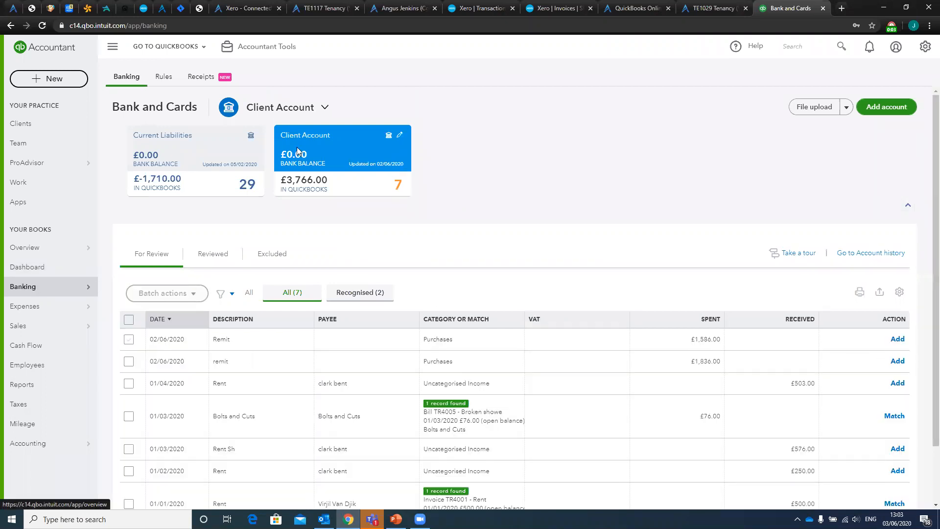
left_click(238, 152)
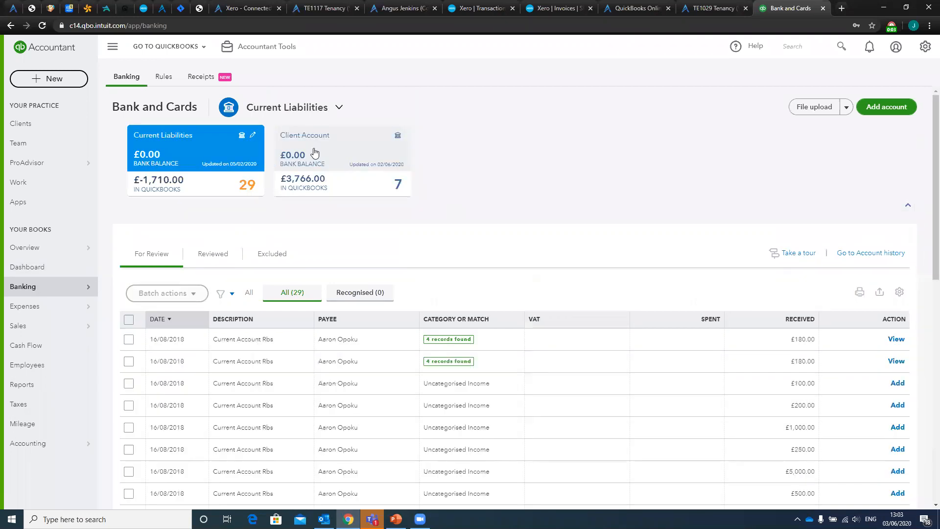
left_click(314, 152)
scroll(406, 252, "down", 1)
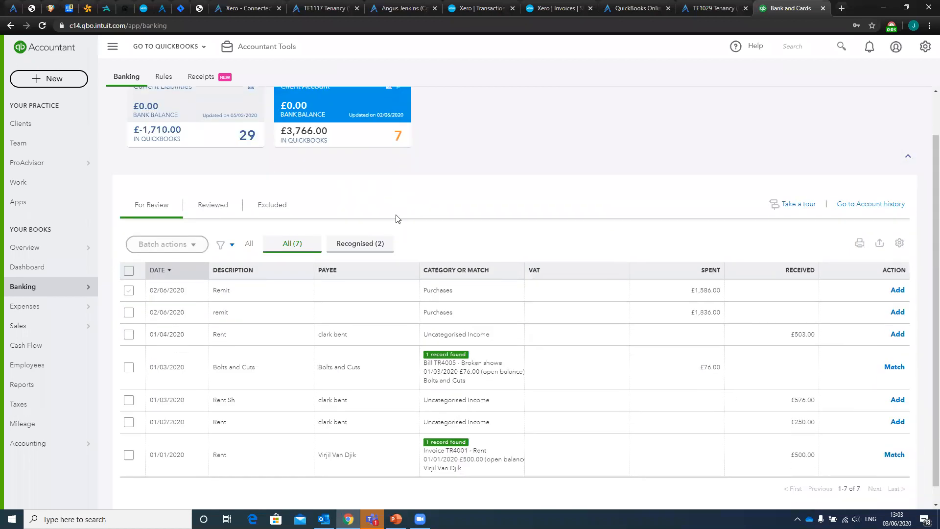
scroll(327, 157, "up", 1)
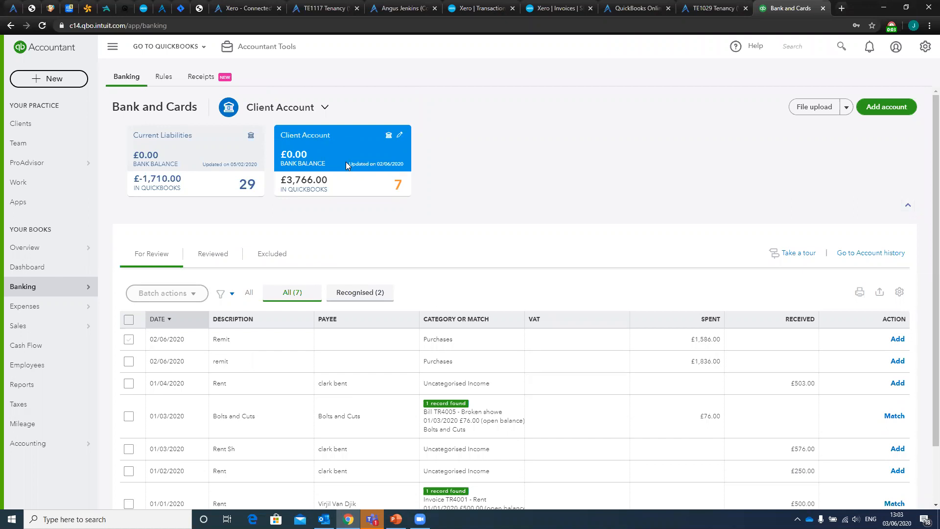
scroll(346, 165, "down", 1)
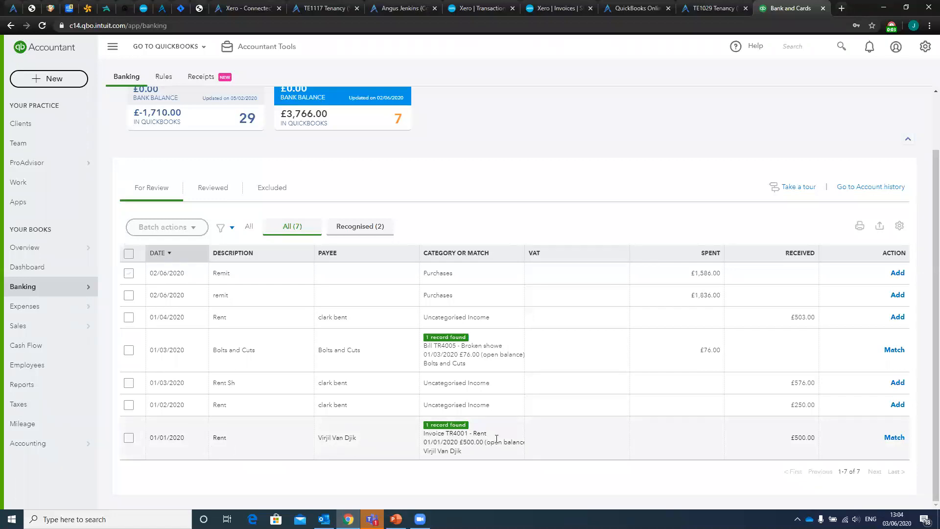
Match the 01/01/2020 £500.00 rent receipt with invoice TR4001 from the Arthur statement and check the reviewed transactions.
left_click(726, 7)
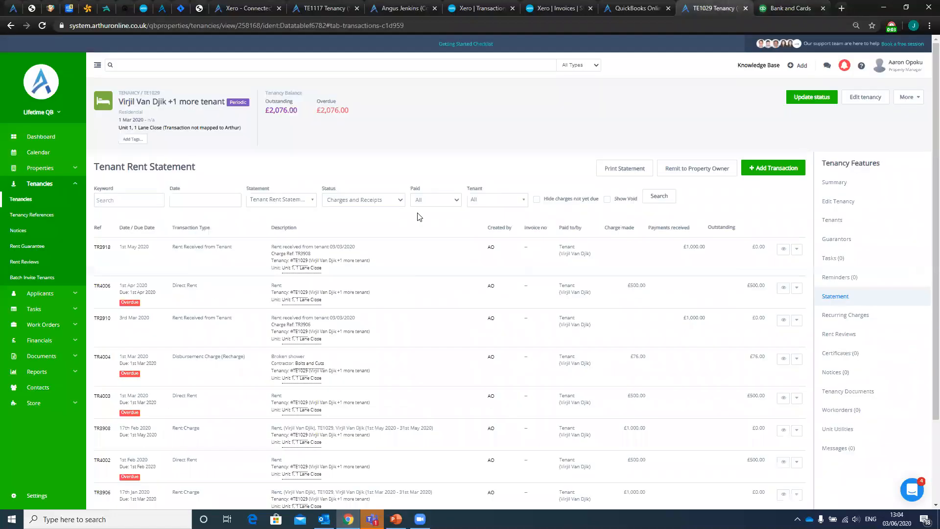
scroll(399, 225, "down", 1)
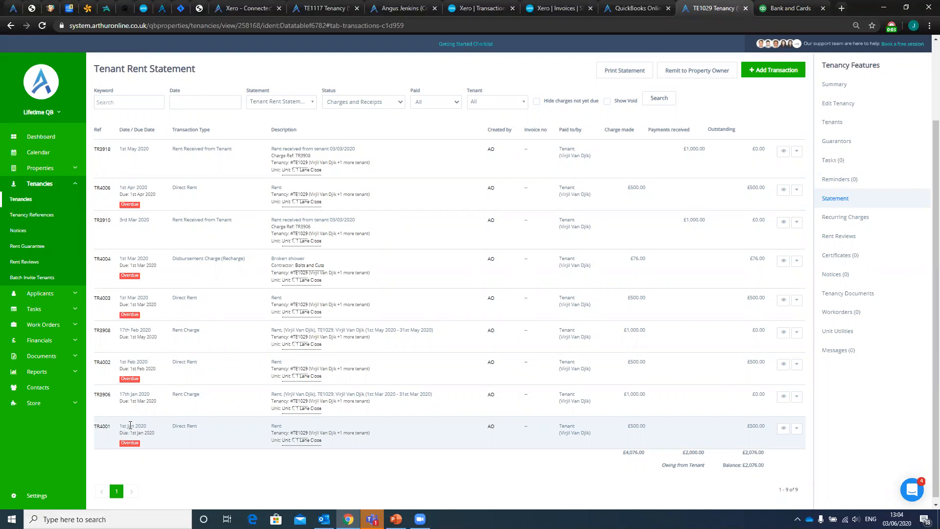
left_click(800, 7)
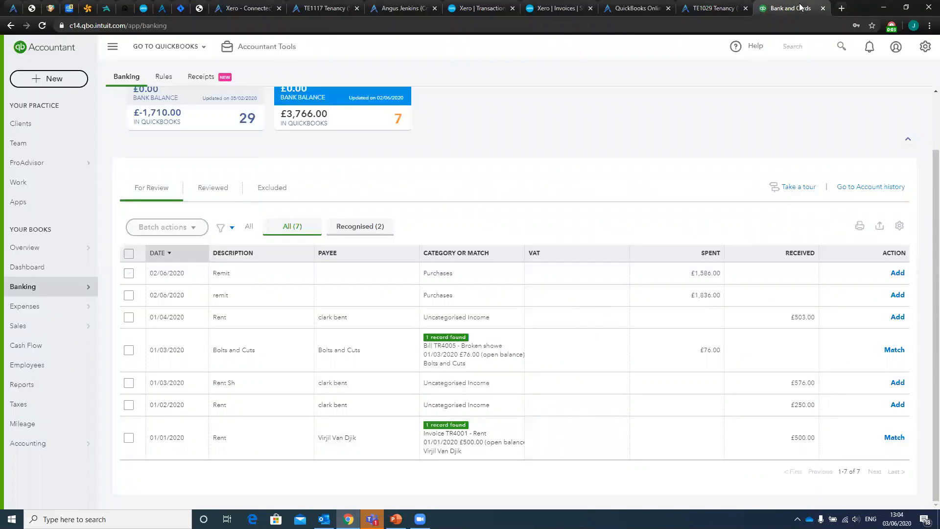
left_click(546, 430)
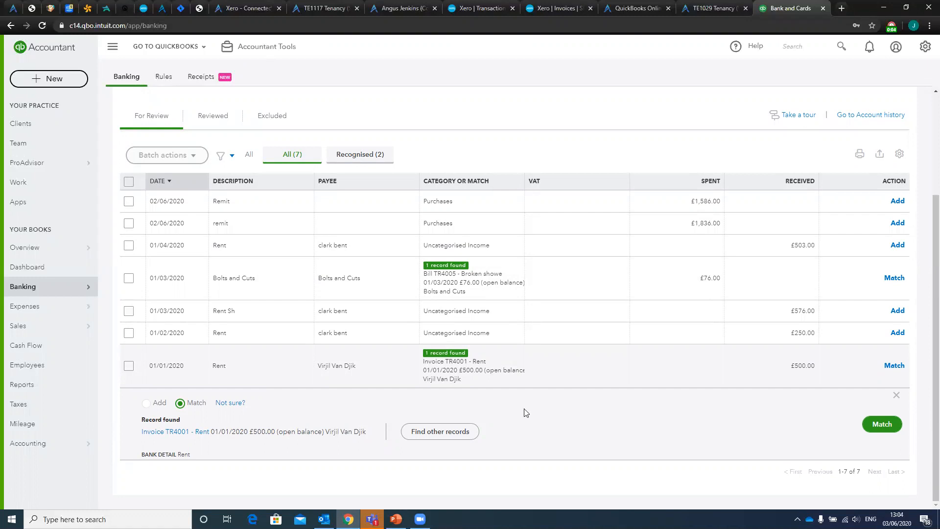
left_click(884, 425)
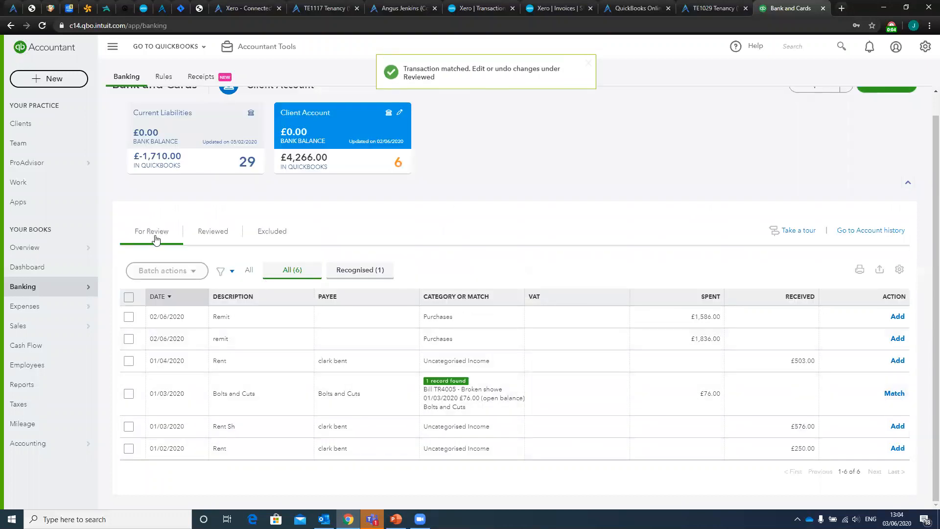
left_click(204, 234)
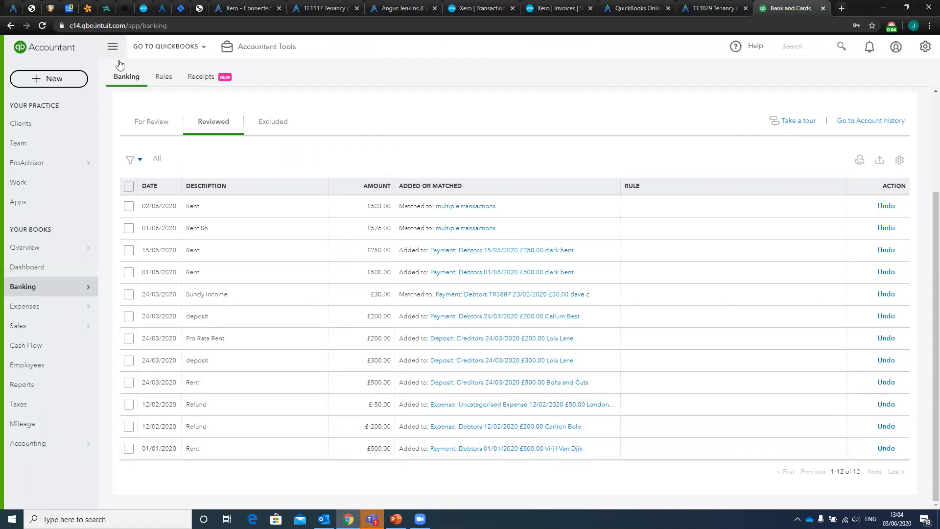
left_click(153, 123)
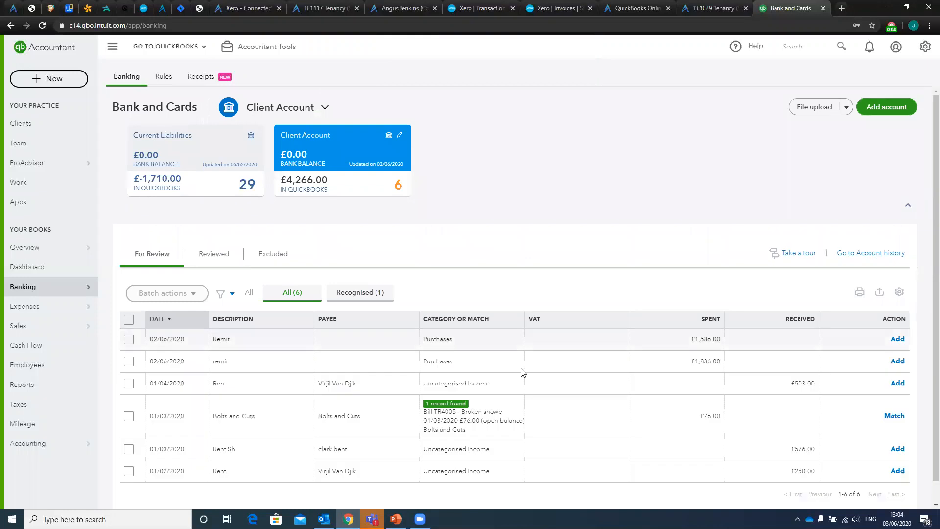
Find a match for the 01/02/2020 £250.00 rent receipt and save it as a £250.00 part payment of invoice TR4002.
scroll(521, 371, "down", 1)
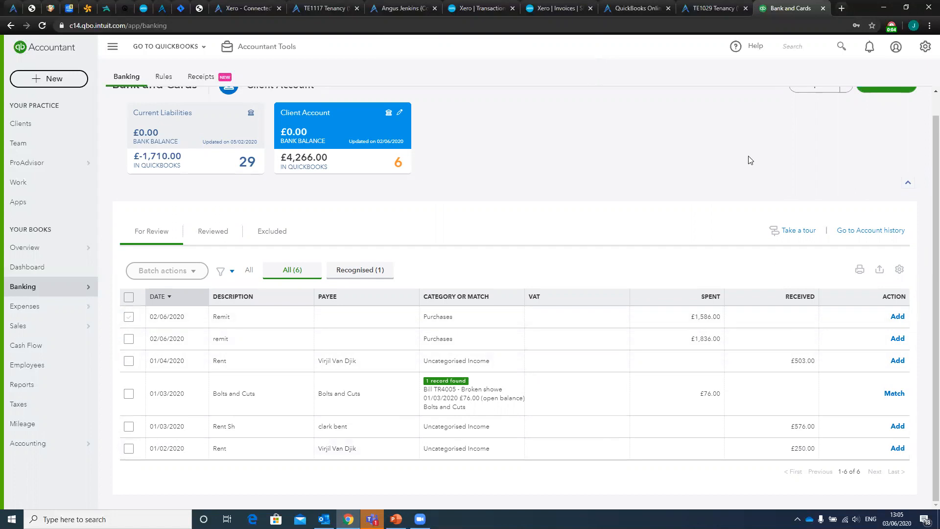
left_click(715, 8)
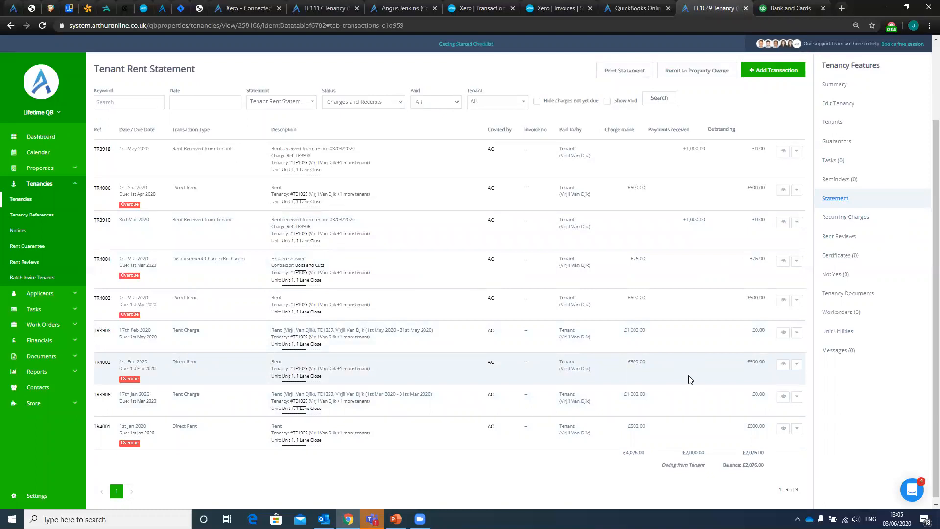
left_click(789, 8)
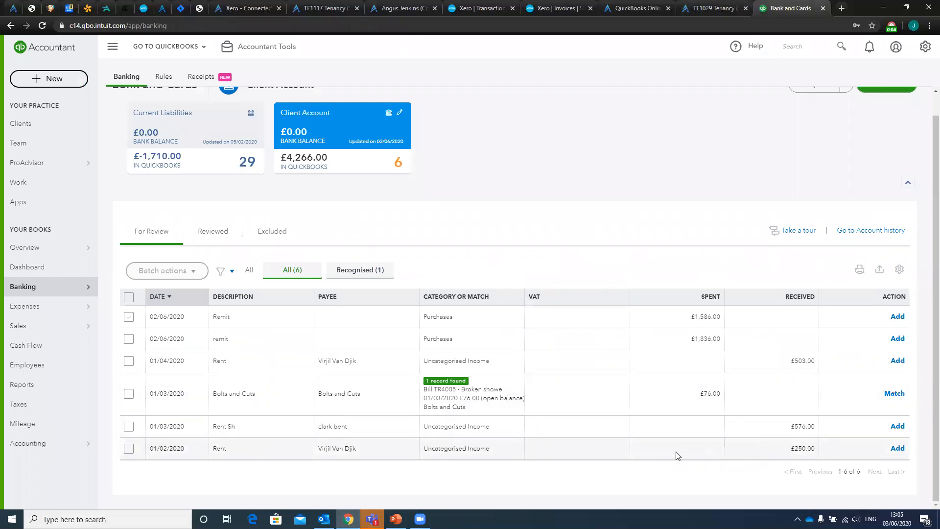
left_click(574, 446)
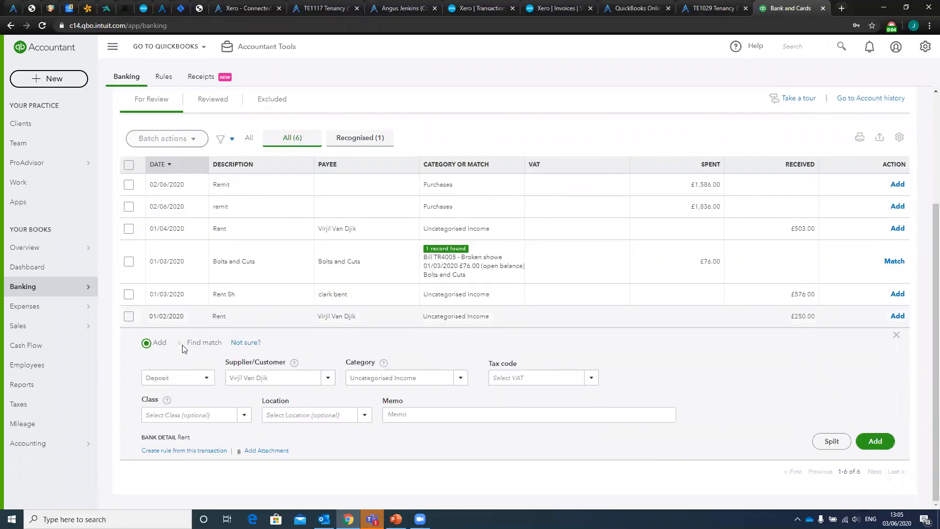
left_click(180, 343)
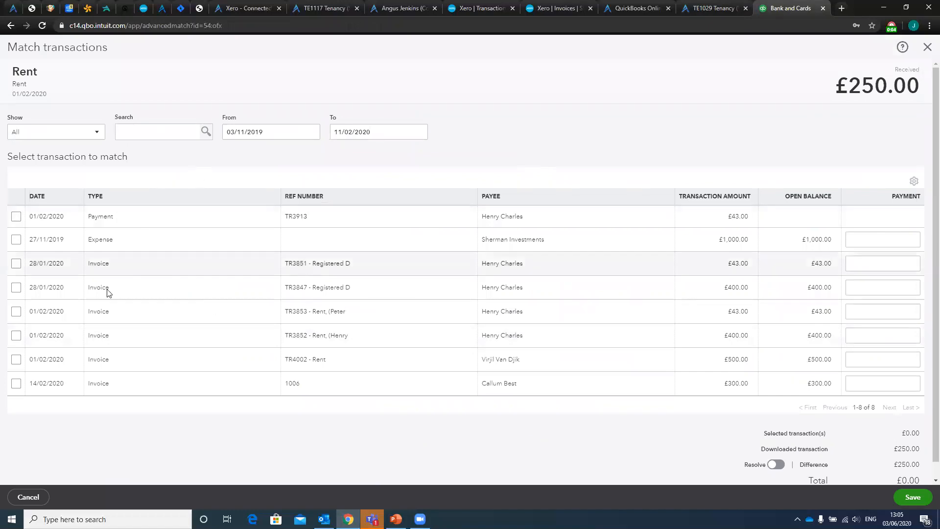
left_click(16, 359)
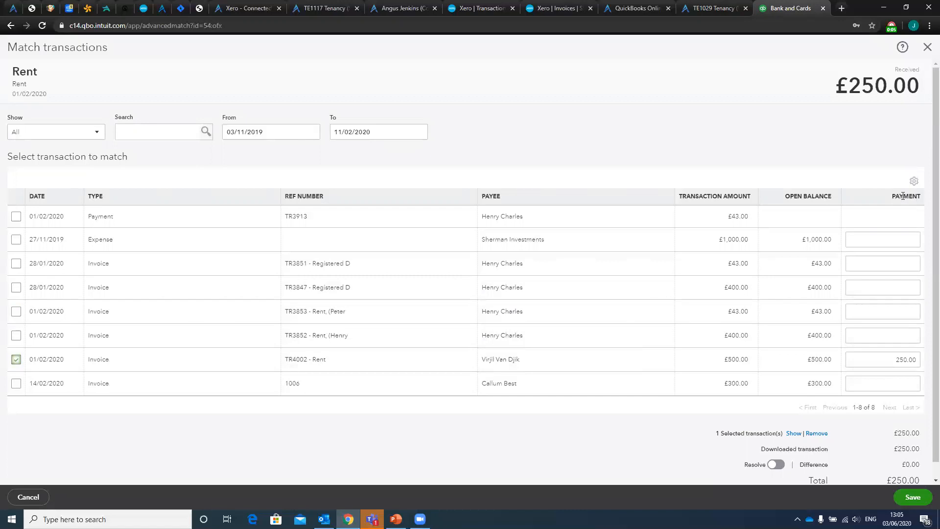
scroll(783, 337, "down", 1)
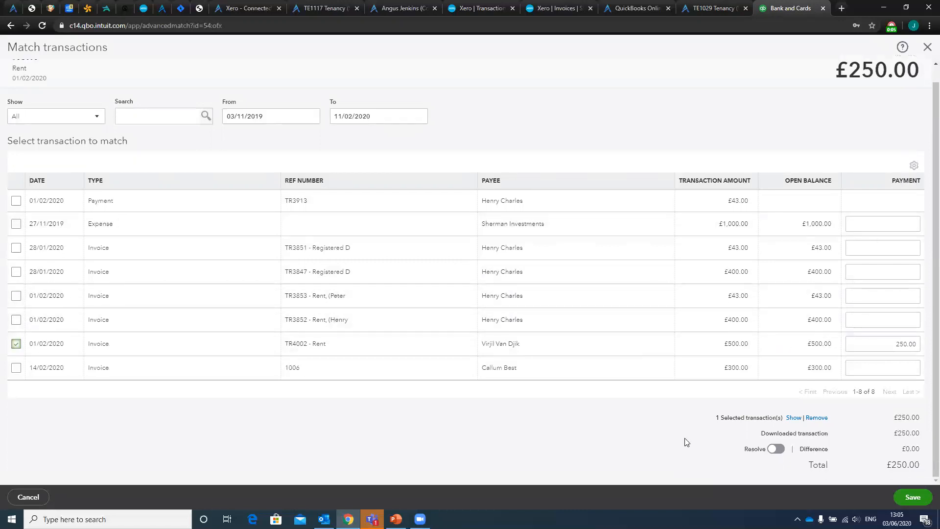
left_click(914, 497)
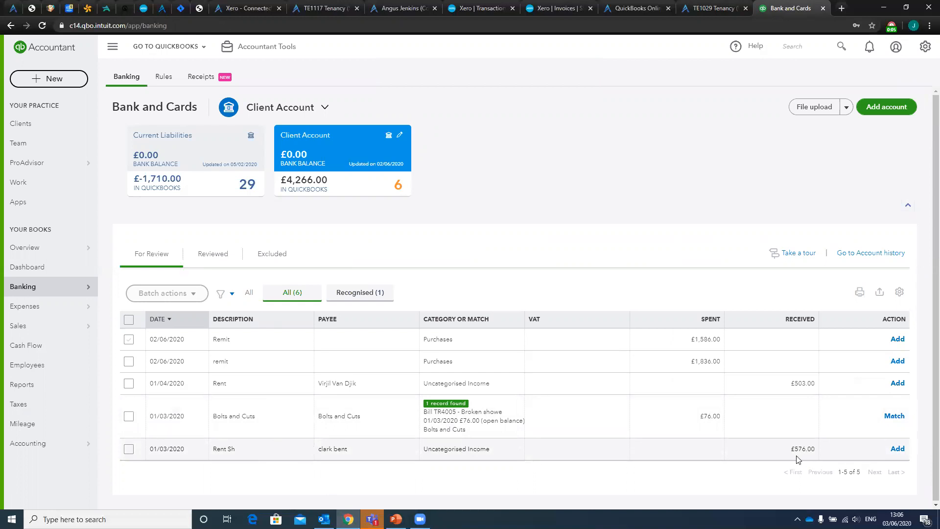
Consult the TE1029 rent statement in Arthur, and return to QuickBooks to find a match for the 01/03/2020 £576.00 receipt.
left_click(710, 9)
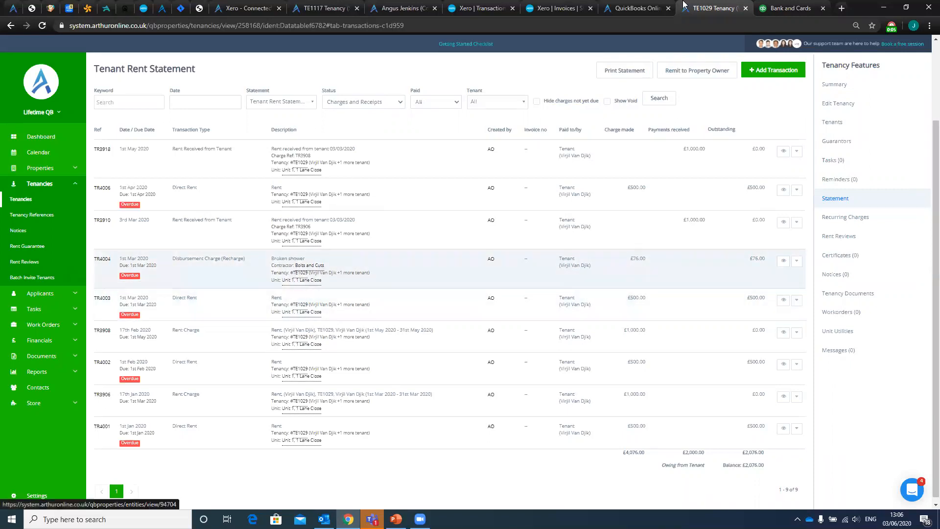
left_click(783, 8)
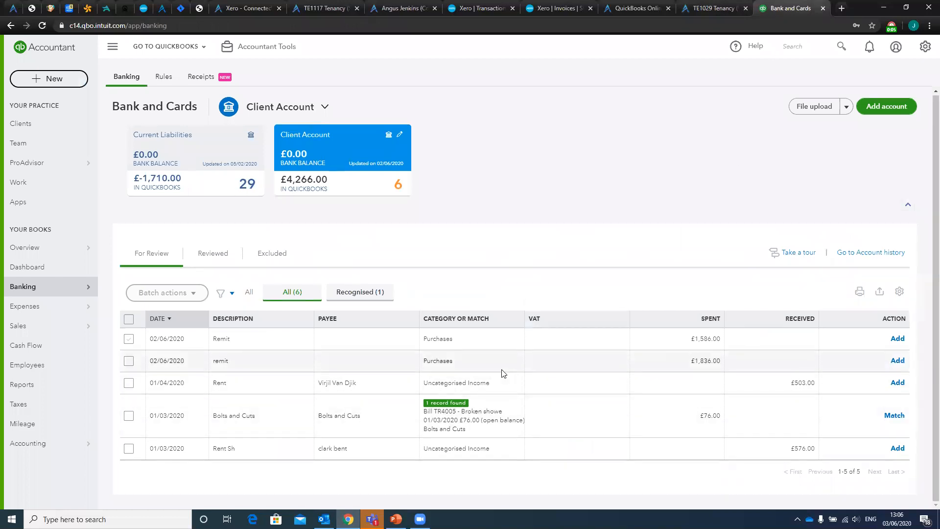
left_click(574, 451)
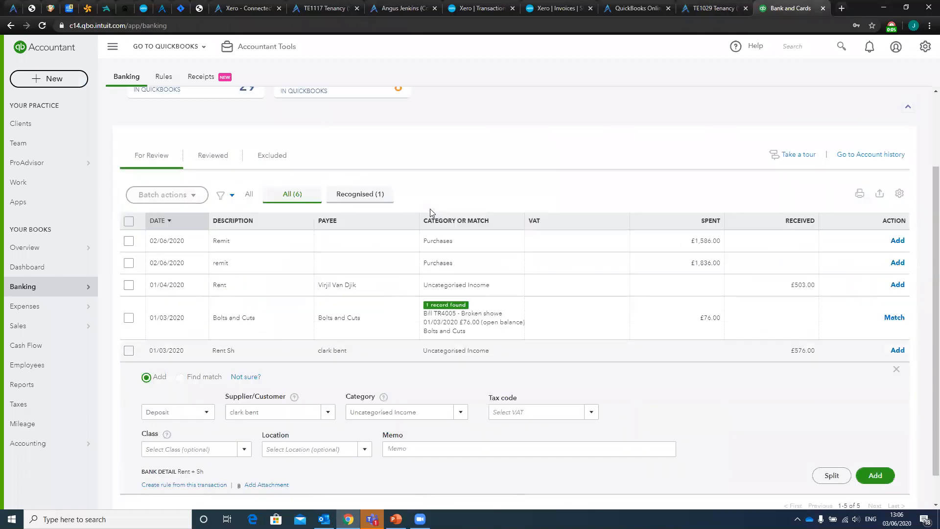
left_click(181, 377)
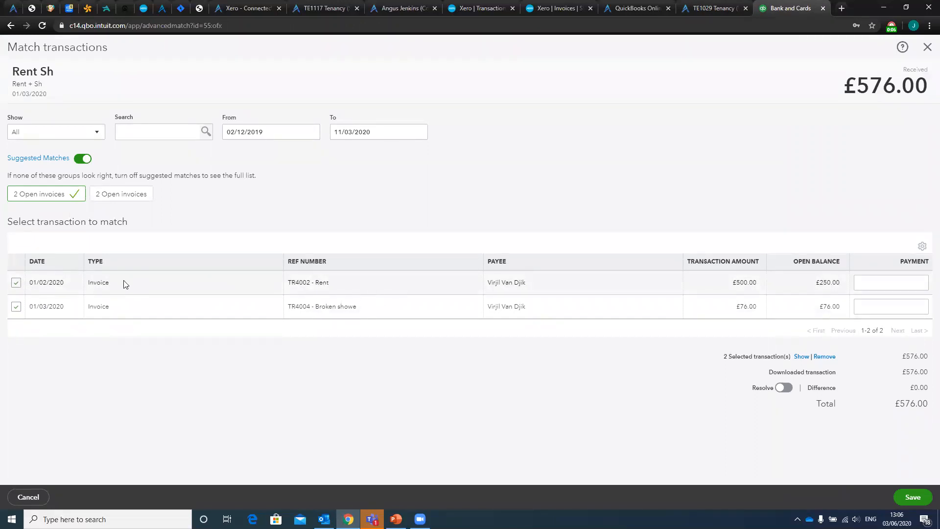
Deselect suggested invoice TR4002, select invoices TR4004 for £76.00 and TR4003 for £500.00, and save the match.
left_click(16, 283)
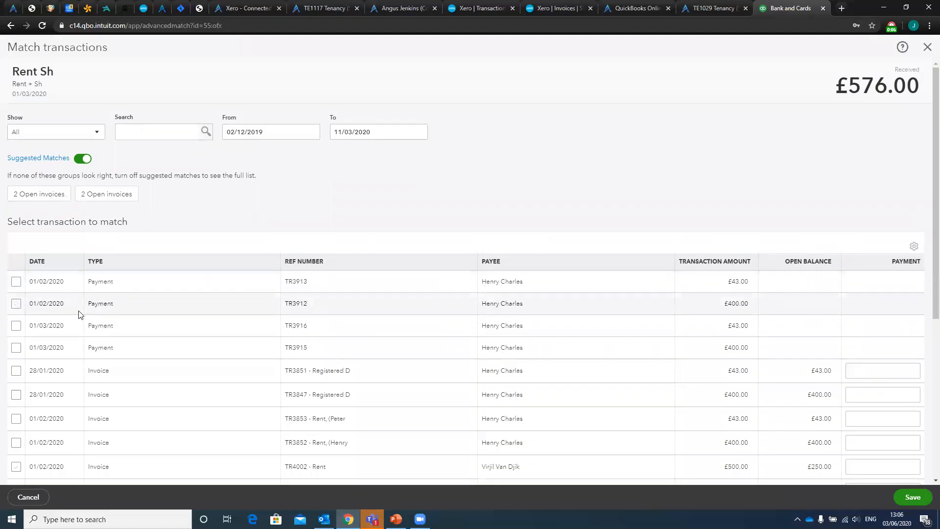
scroll(103, 317, "down", 4)
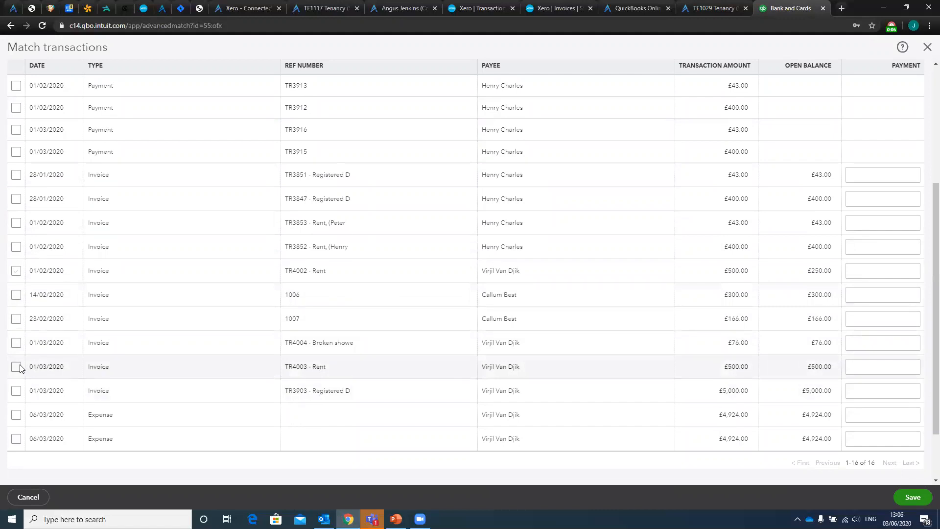
left_click(16, 343)
left_click(16, 367)
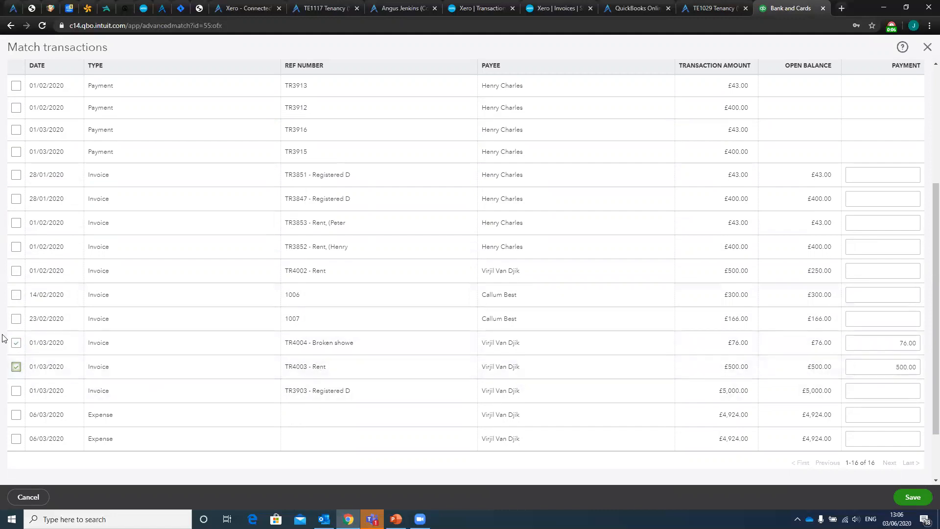
scroll(589, 259, "down", 2)
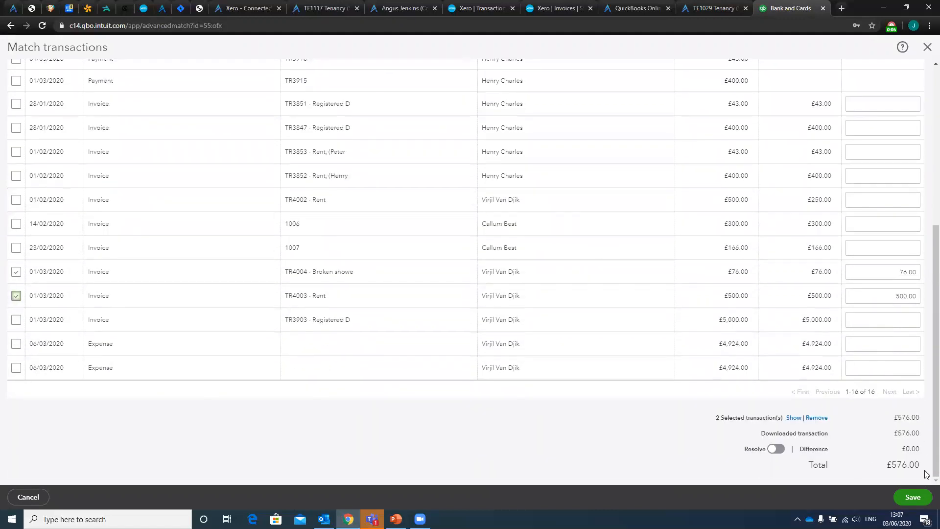
scroll(748, 281, "up", 5)
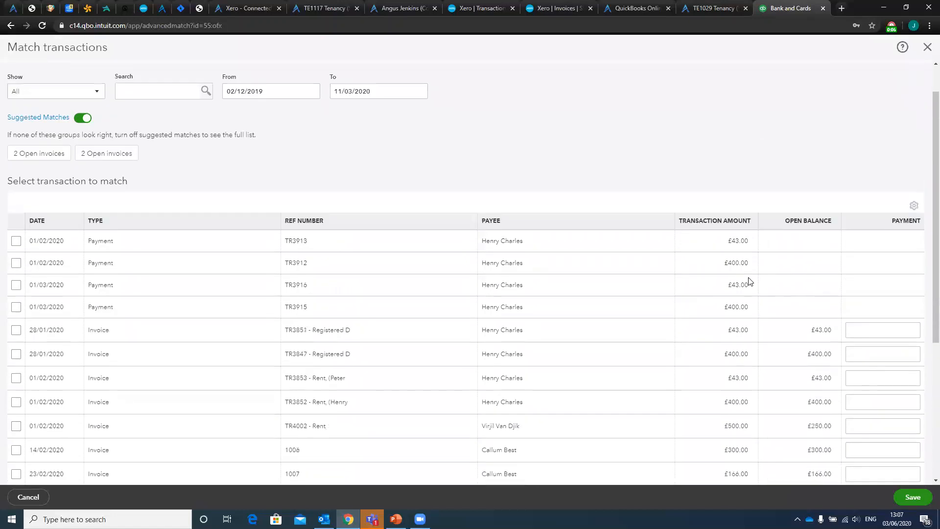
scroll(749, 281, "down", 5)
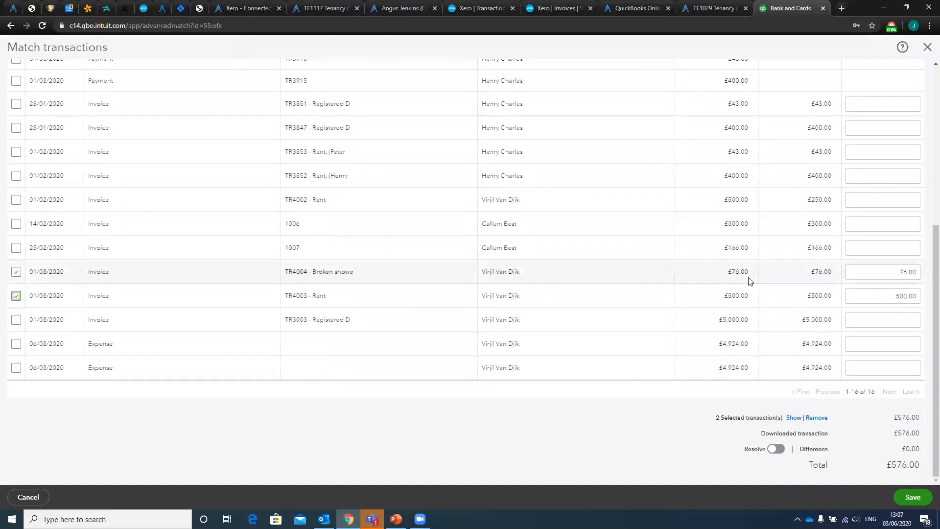
left_click(912, 498)
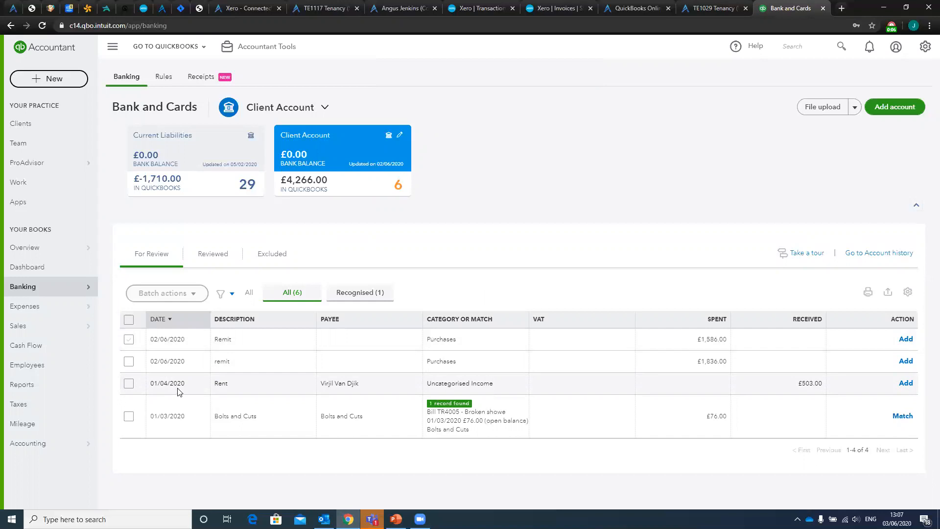
Check the April rent in the Arthur statement and select invoice TR4006 as the match for the 01/04/2020 £503.00 receipt in QuickBooks.
left_click(701, 6)
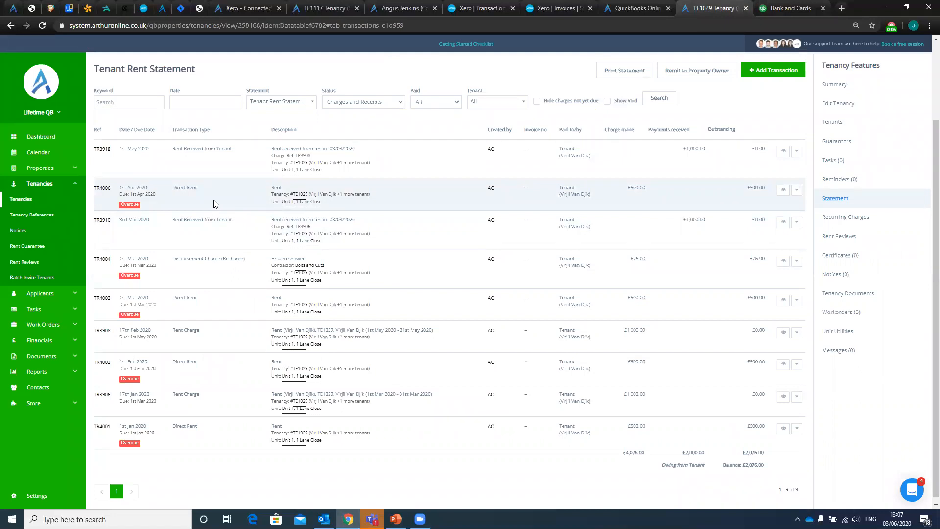
left_click(783, 8)
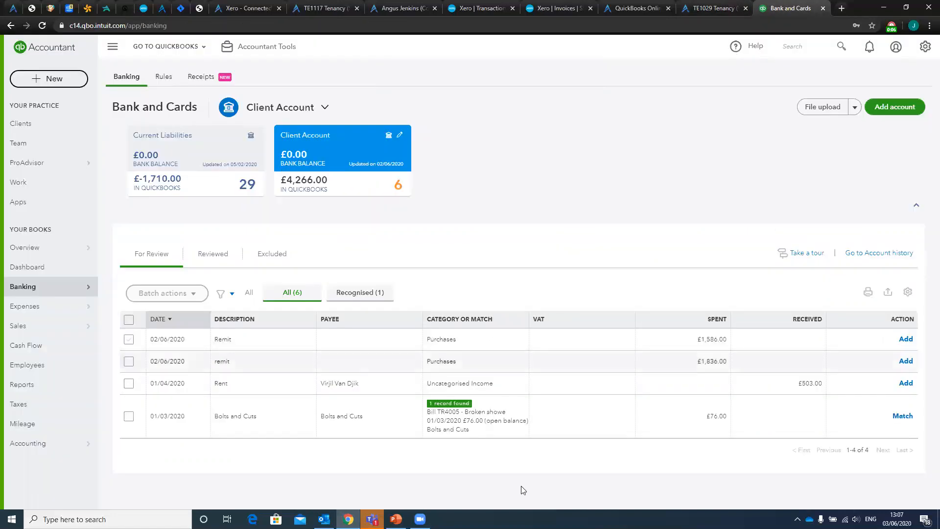
left_click(401, 387)
scroll(343, 409, "down", 1)
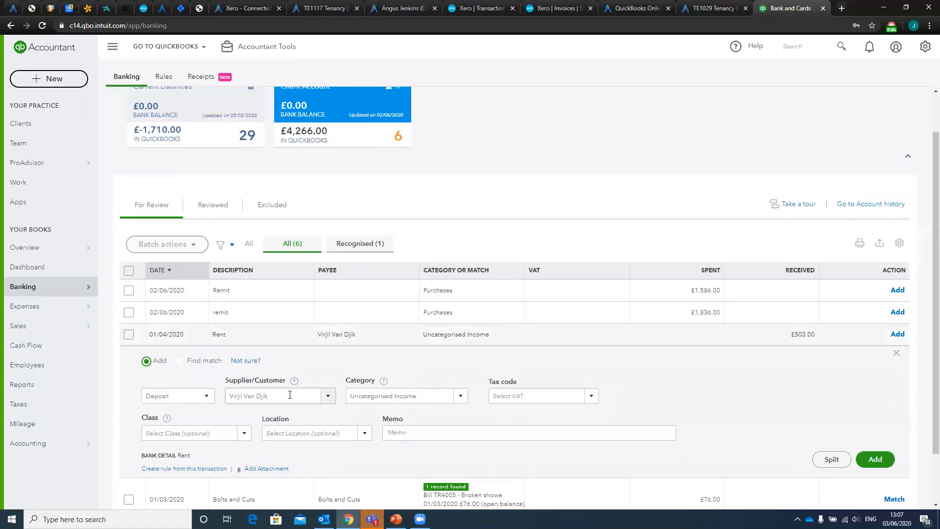
left_click(180, 361)
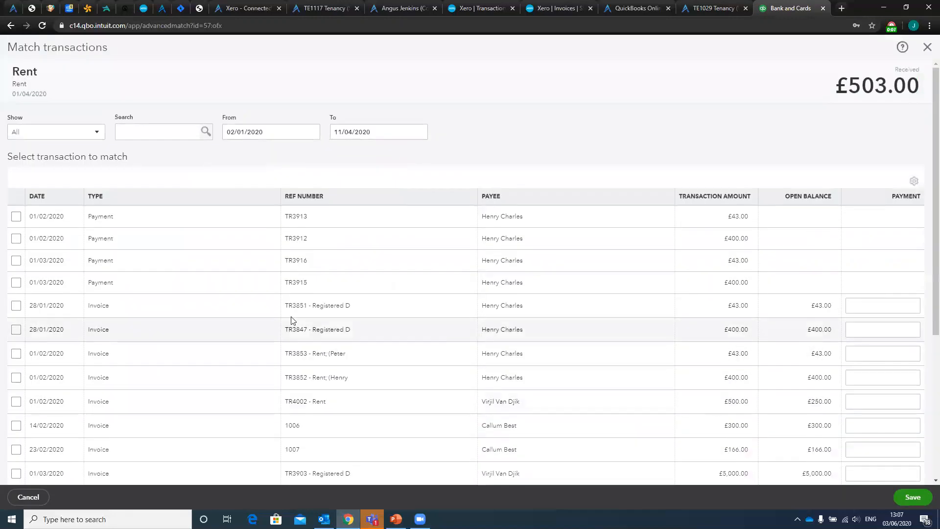
scroll(207, 290, "down", 3)
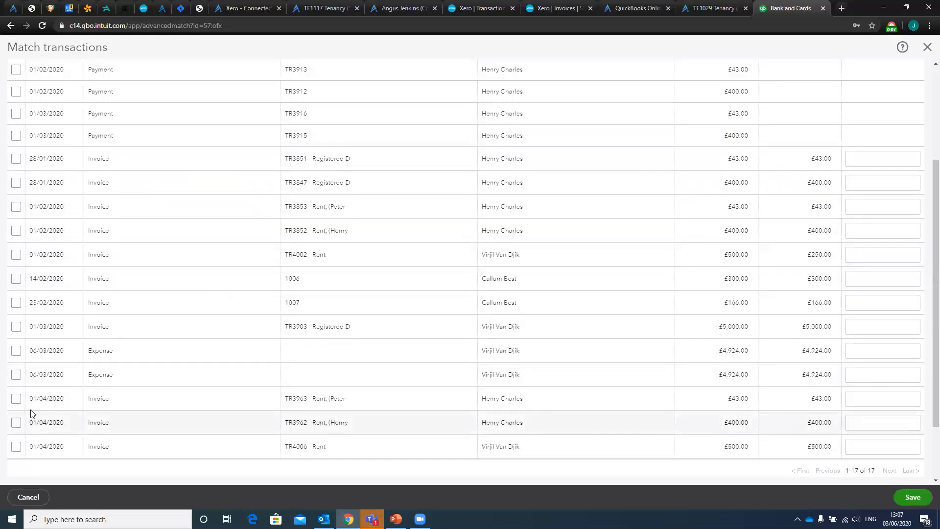
scroll(27, 416, "down", 1)
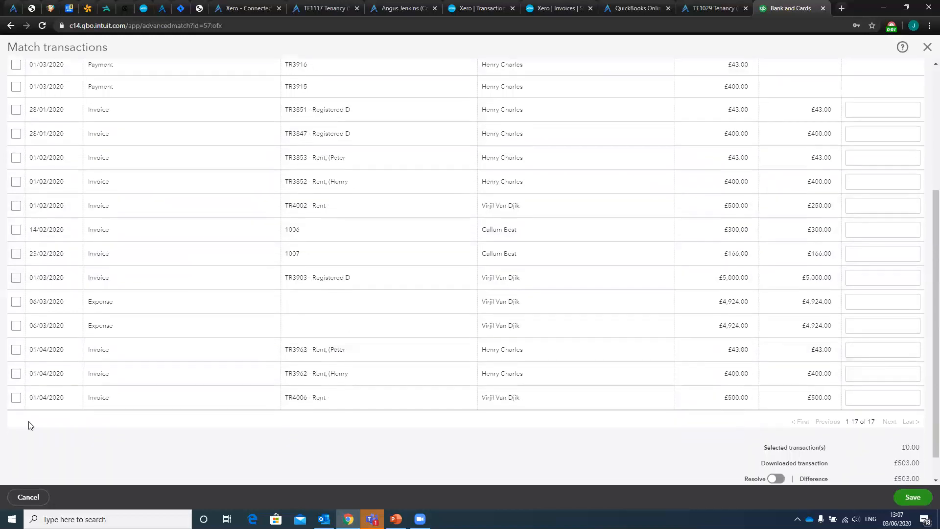
left_click(16, 399)
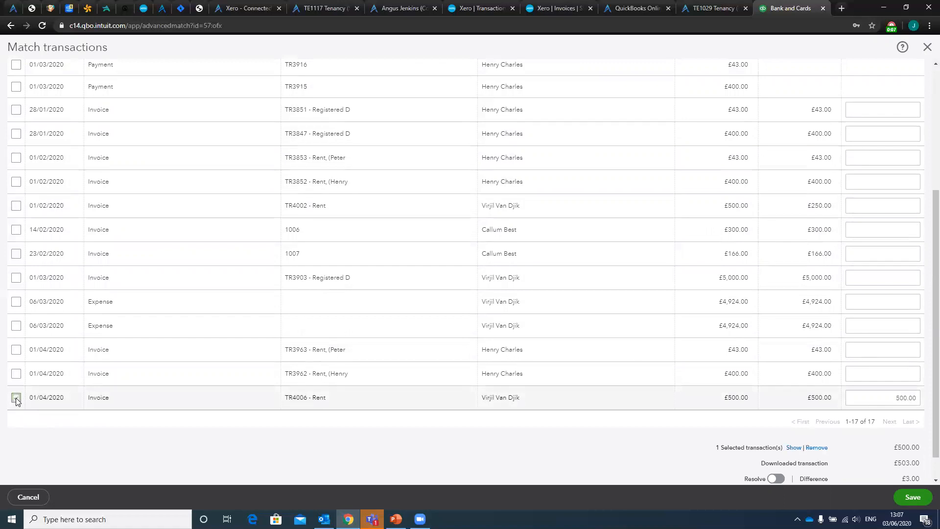
Resolve the £3.00 difference as Uncategorised Income with VAT Not applicable (0% Sales), and save the match.
scroll(742, 325, "down", 1)
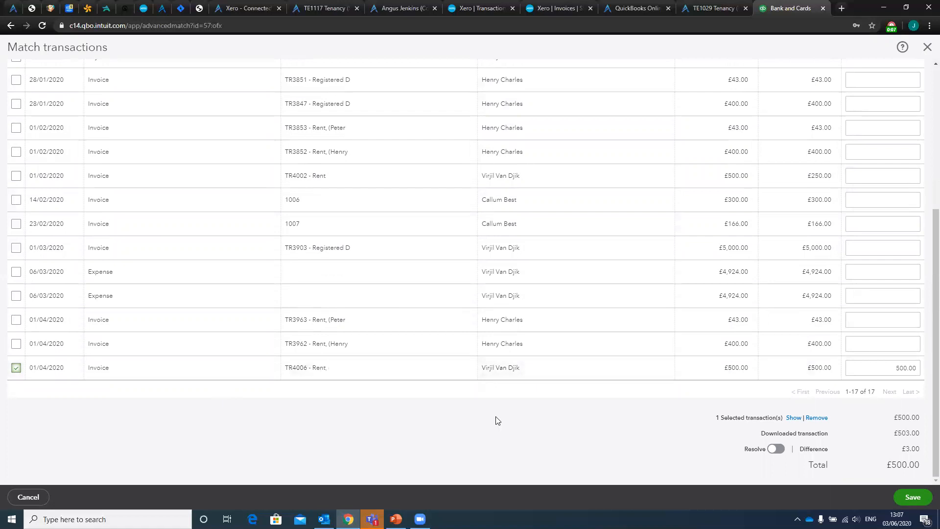
left_click(775, 449)
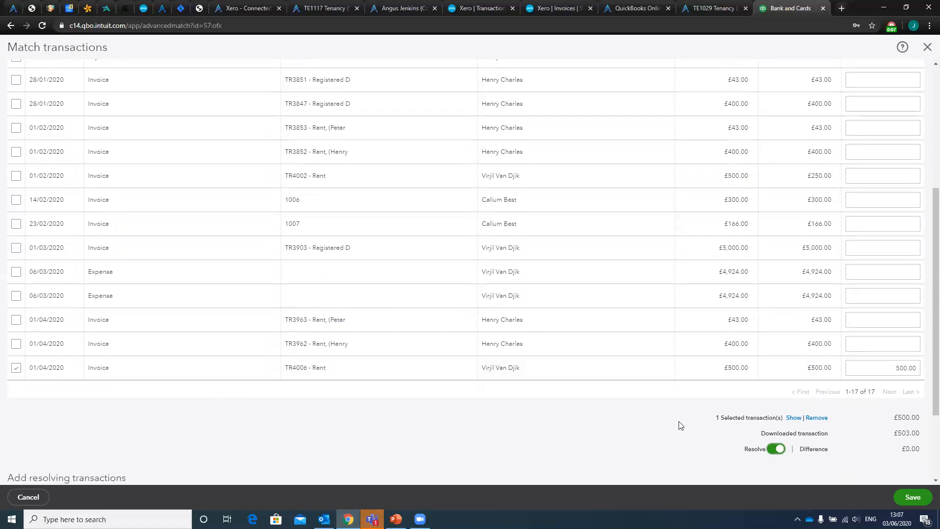
scroll(678, 426, "down", 3)
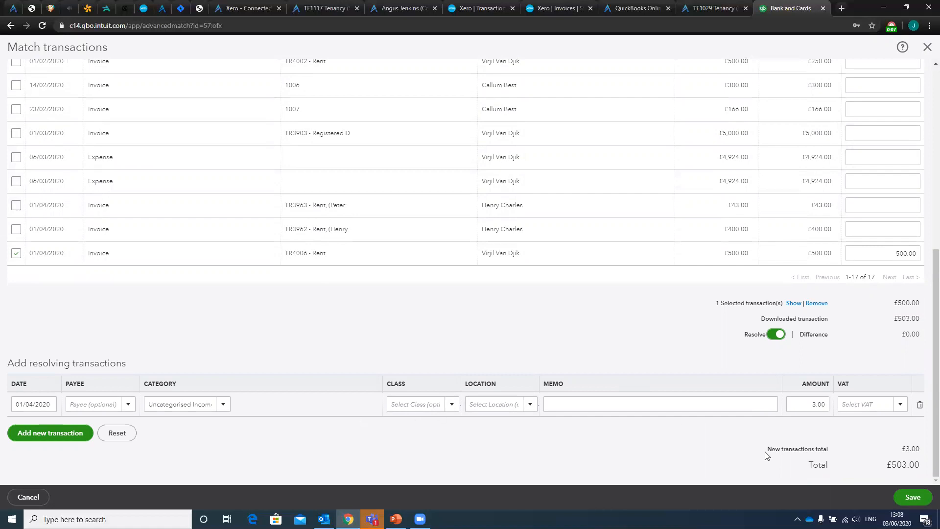
left_click(900, 409)
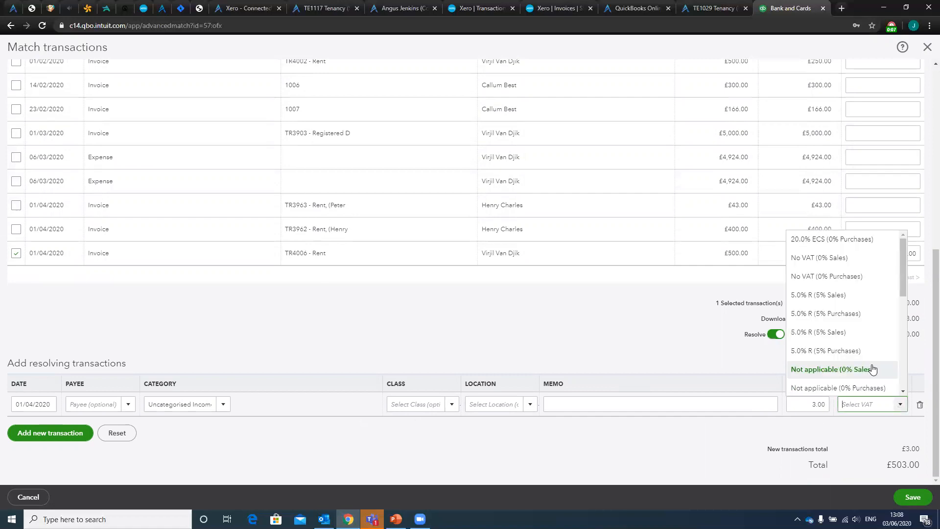
left_click(836, 371)
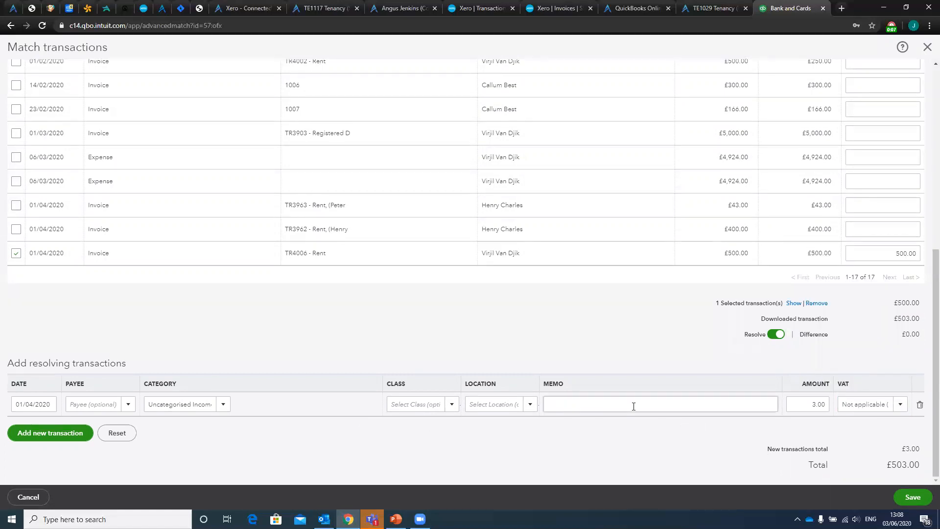
left_click(912, 496)
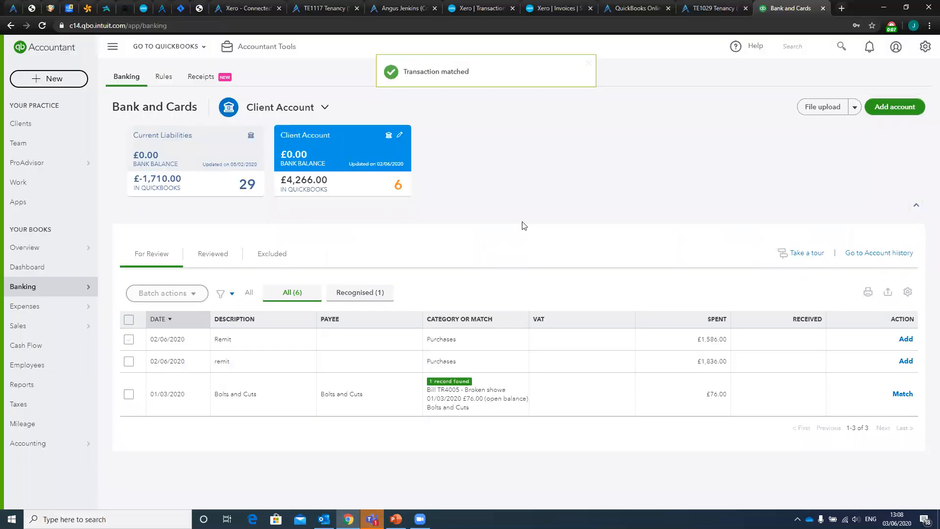
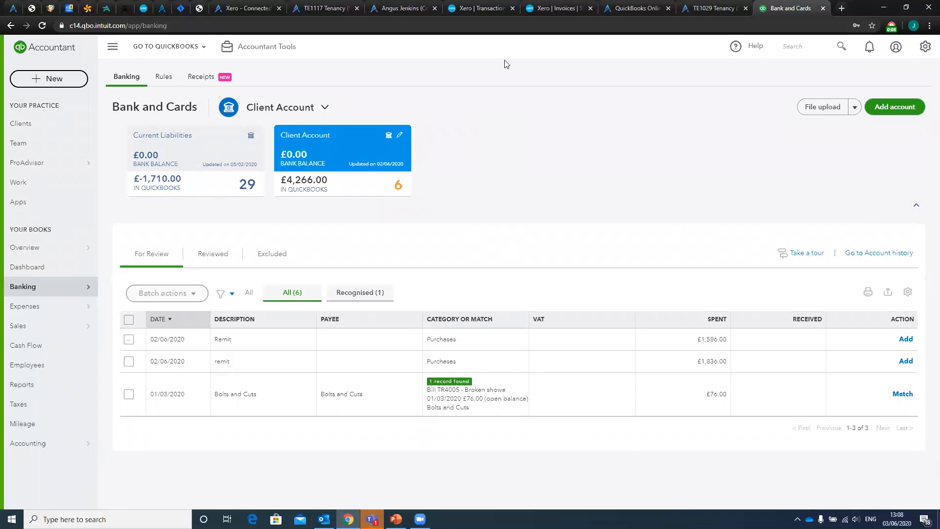
Switch to Arthur and start a Disbursement Charge (Recharge) transaction on tenancy TE1029 with an additional transaction for contractor Bolts and Cuts.
left_click(718, 8)
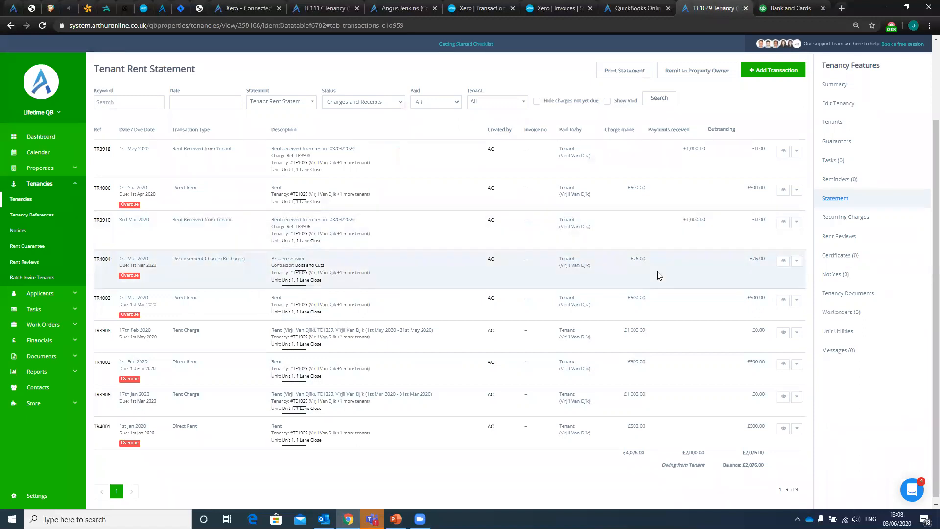
scroll(659, 268, "up", 2)
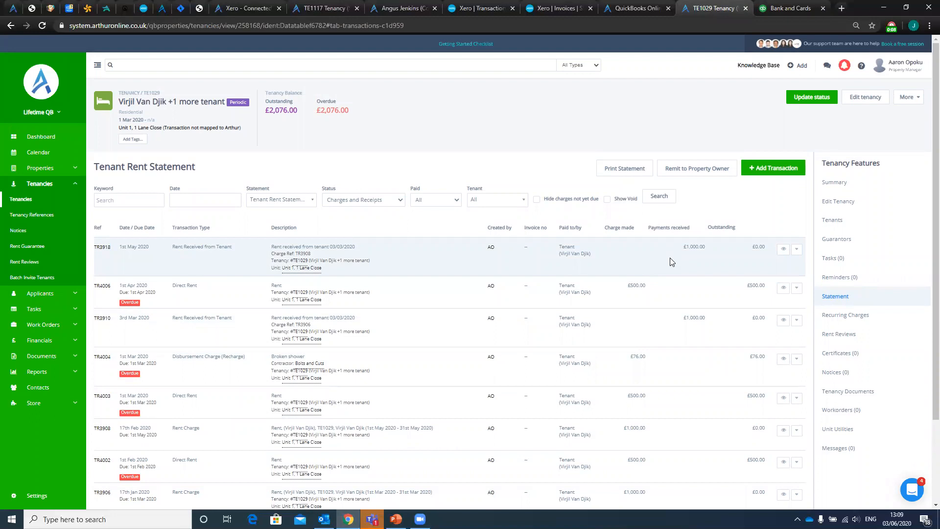
left_click(764, 168)
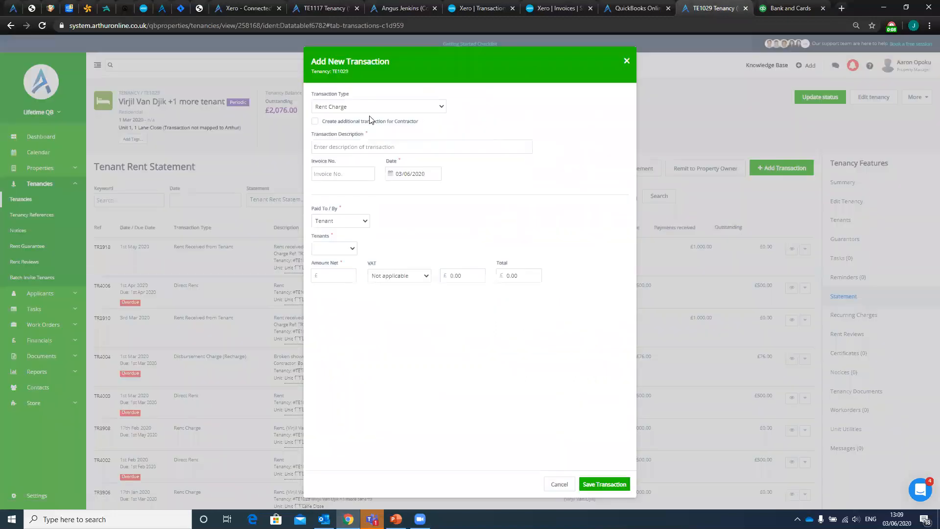
left_click(336, 110)
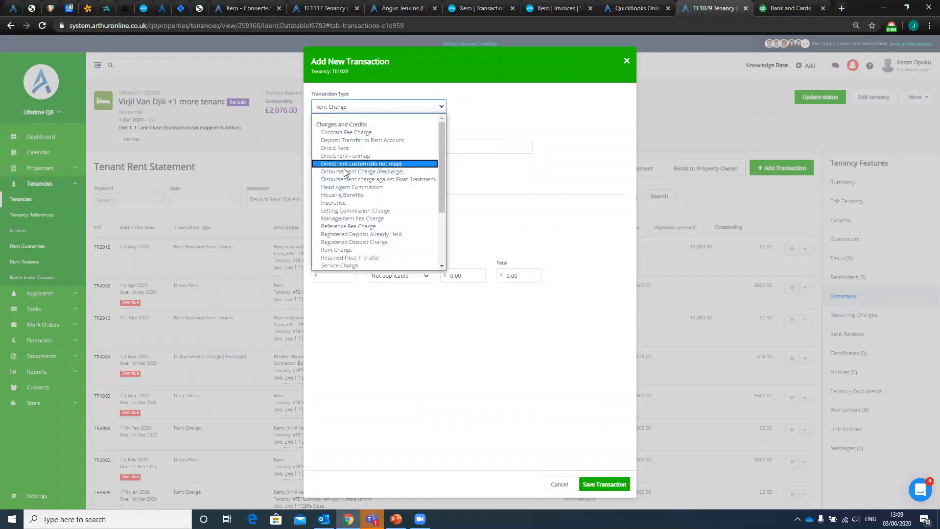
left_click(380, 166)
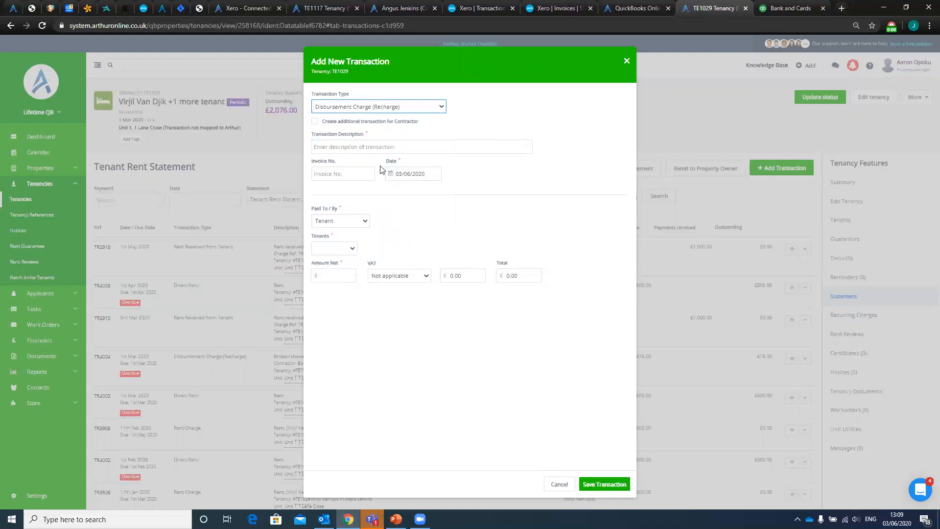
left_click(315, 121)
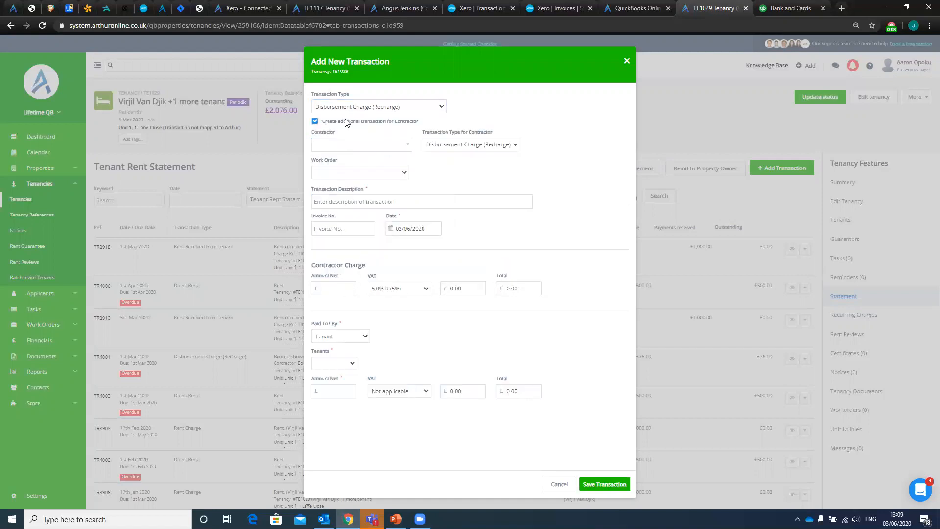
left_click(393, 148)
left_click(345, 182)
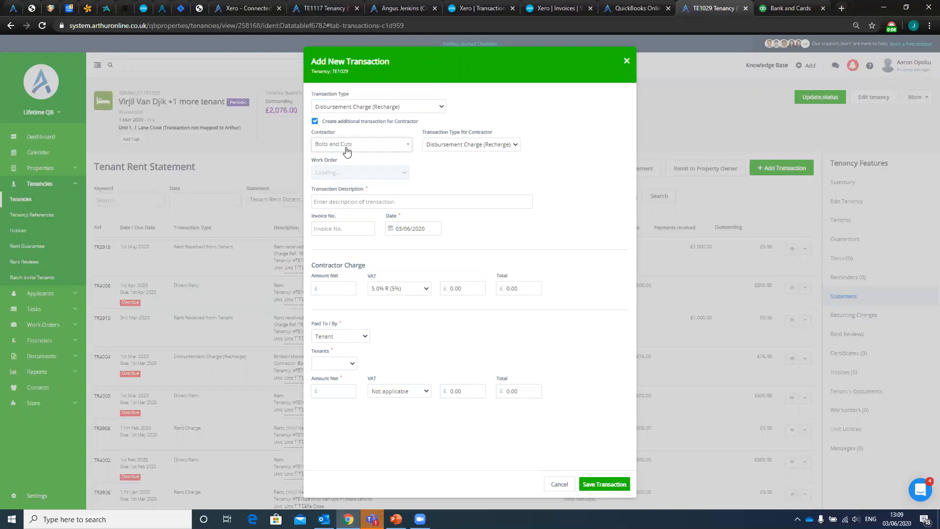
Set the contractor charge to a net amount of £76.00 with VAT Not applicable.
left_click(366, 198)
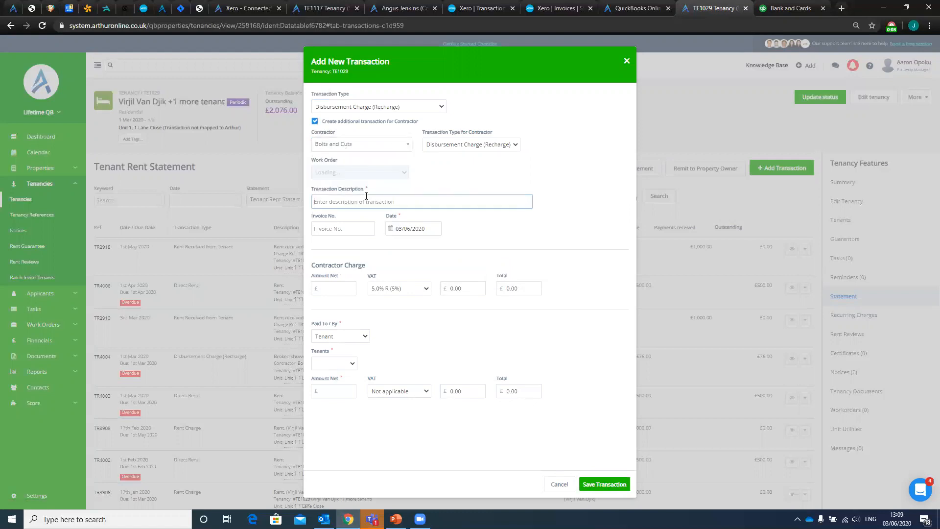
left_click(390, 228)
left_click(436, 204)
left_click(337, 283)
type("76")
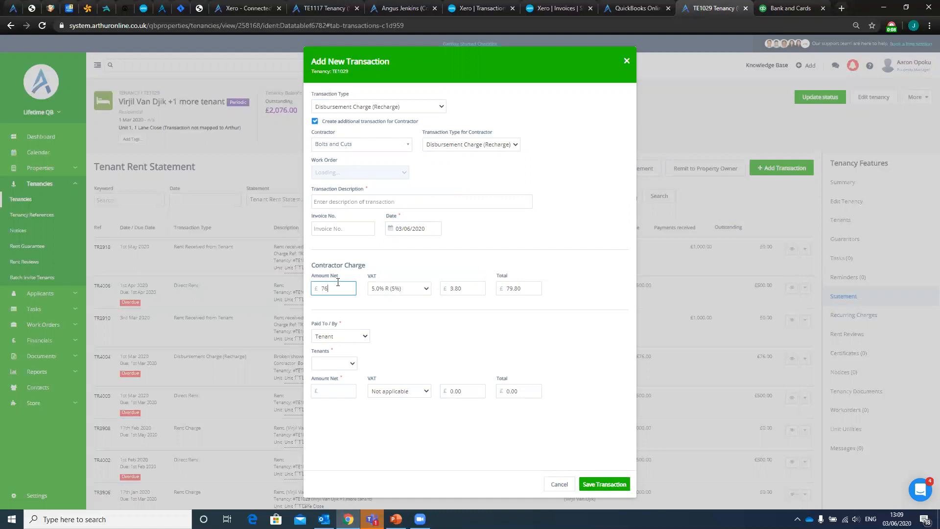
left_click(404, 292)
left_click(396, 328)
left_click(399, 289)
left_click(391, 328)
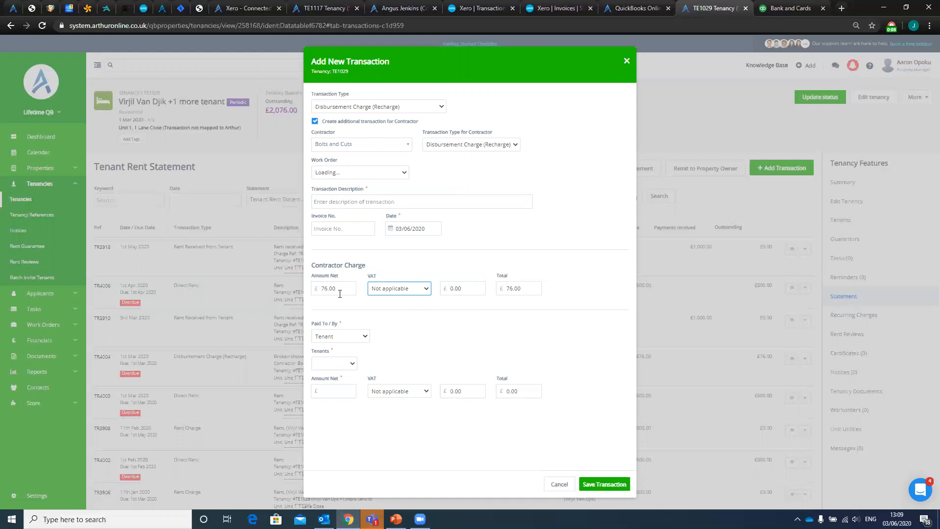
Assign the recharge to the tenant with a net amount of £76.00, and discard the new transaction without saving it.
left_click(329, 392)
left_click(341, 365)
left_click(345, 381)
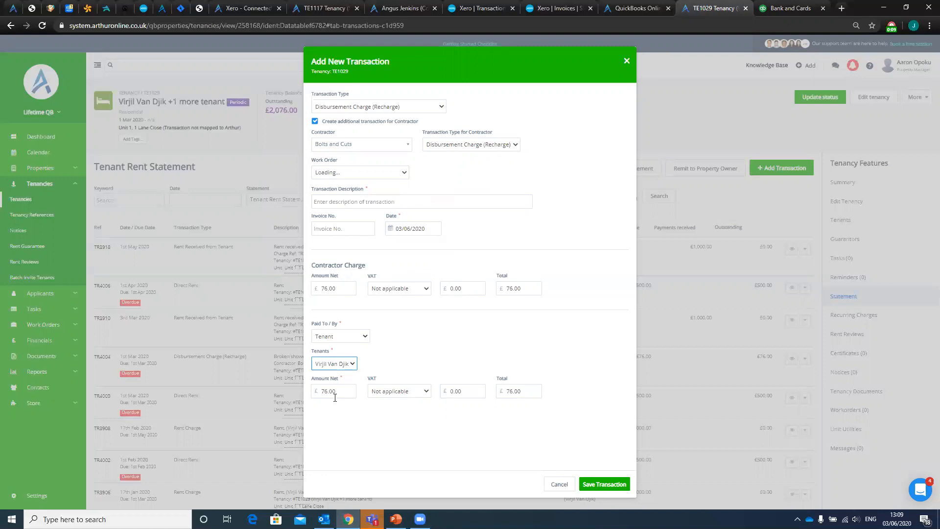
left_click(568, 483)
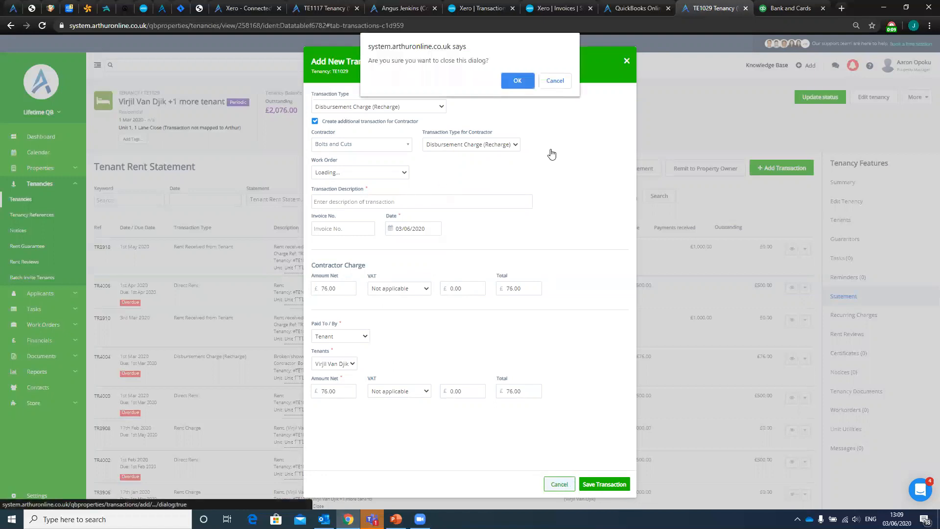
left_click(526, 81)
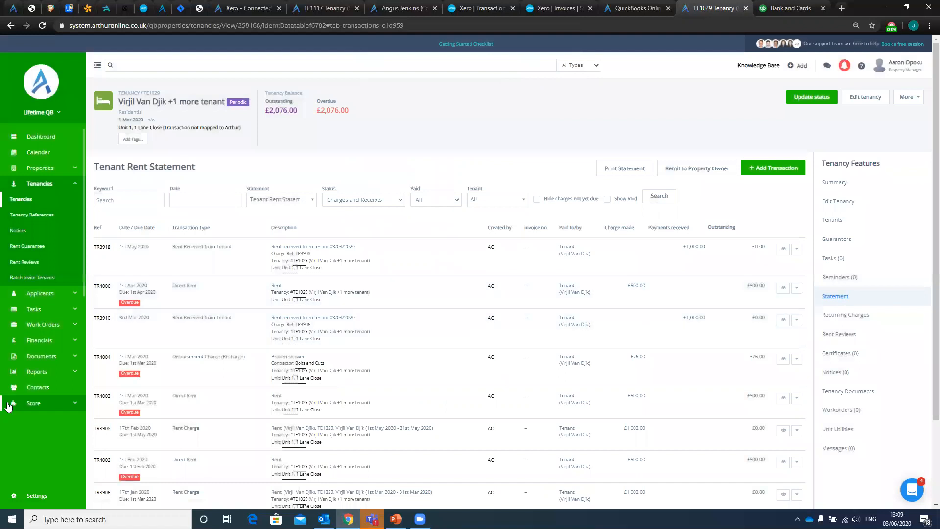
Open the contractor Bolts and Cuts from the contacts in a separate tab and check the broken shower recharge in its statement.
middle_click(42, 392)
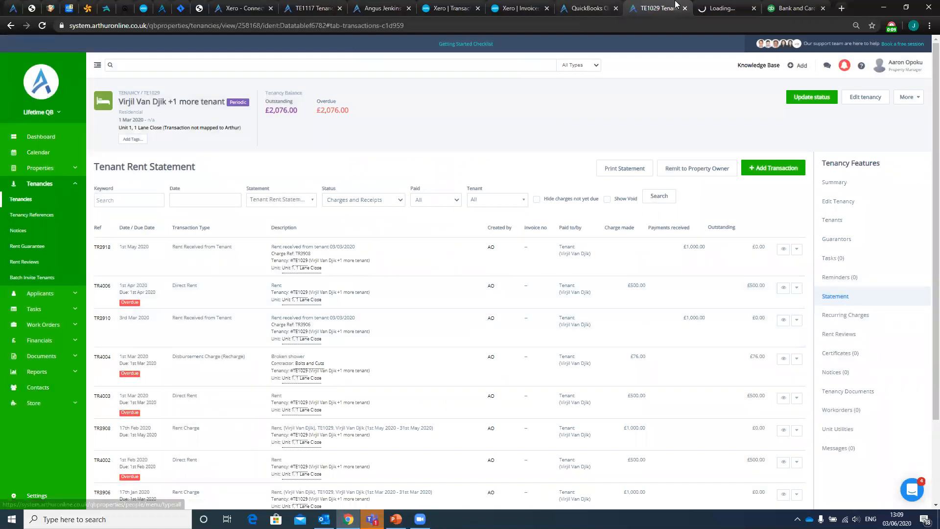
left_click(721, 8)
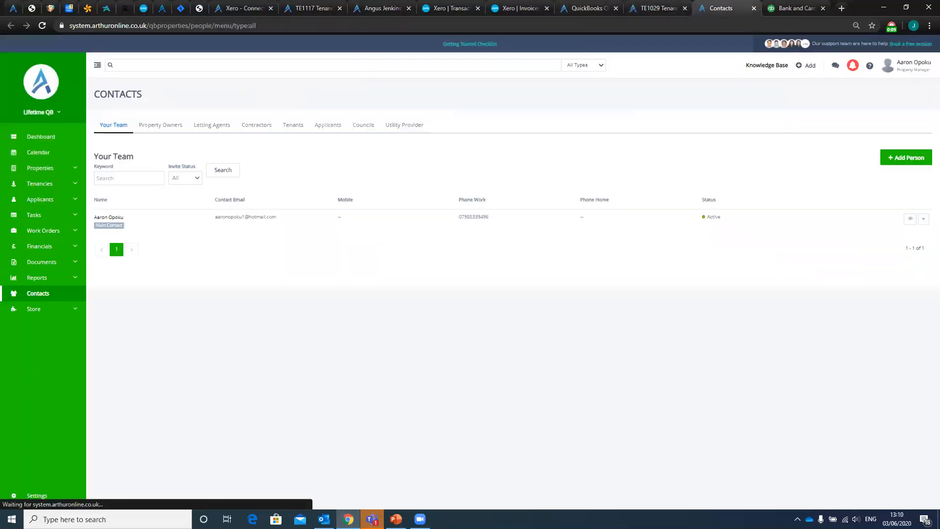
left_click(264, 126)
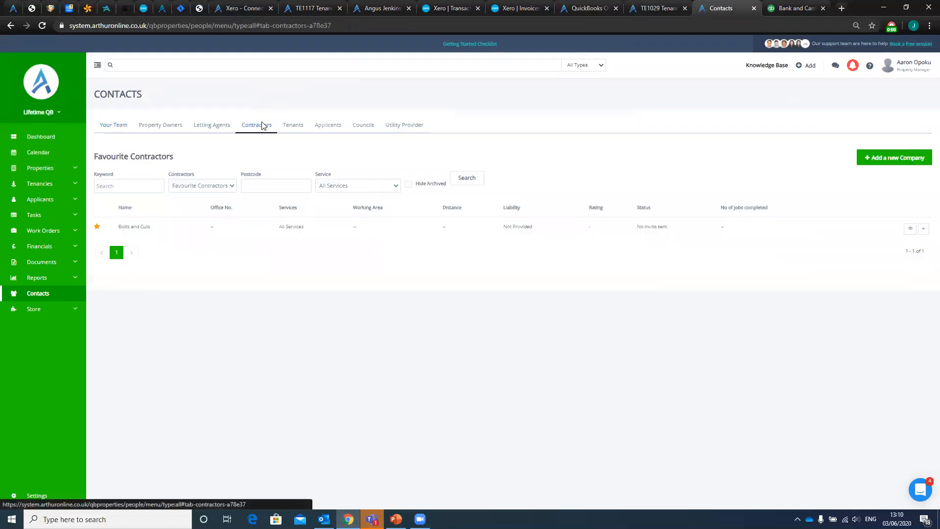
left_click(908, 229)
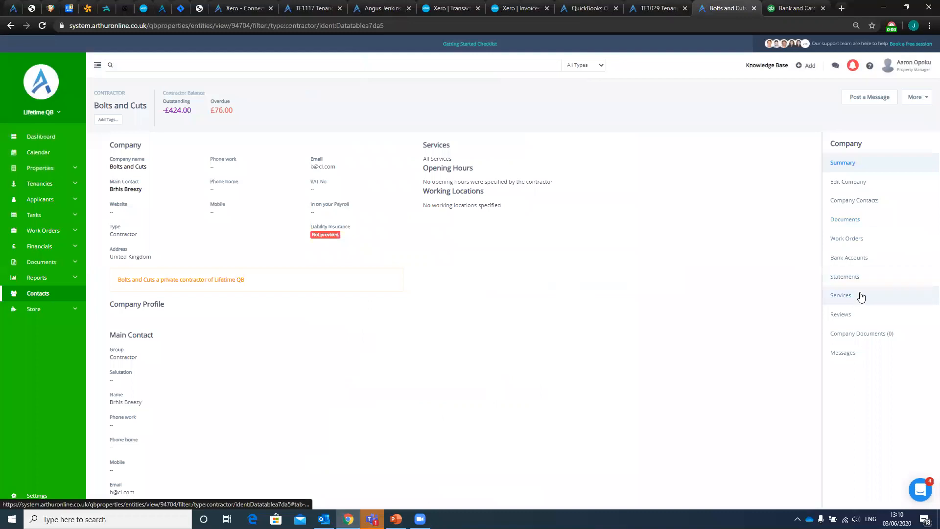
left_click(866, 277)
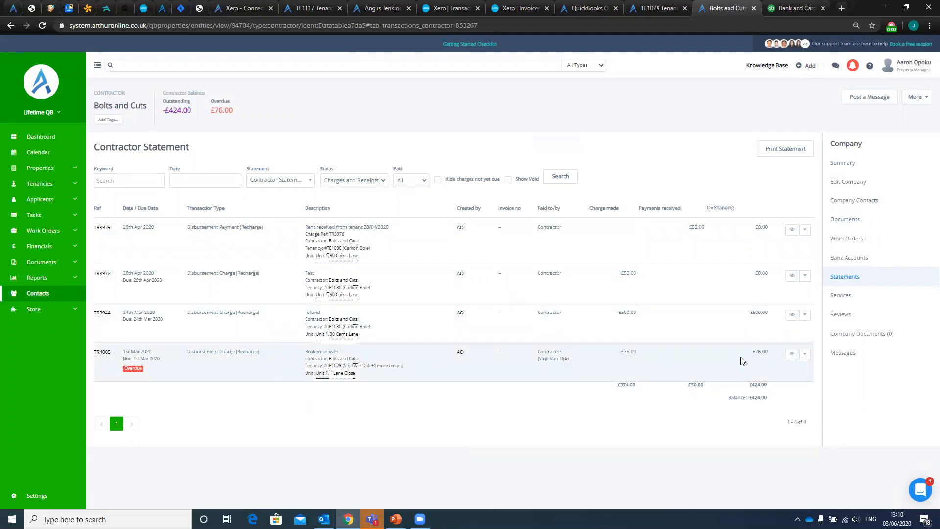
Switch to QuickBooks and match the 01/03/2020 Bolts and Cuts payment of £76.00 to bill TR4005.
left_click(781, 8)
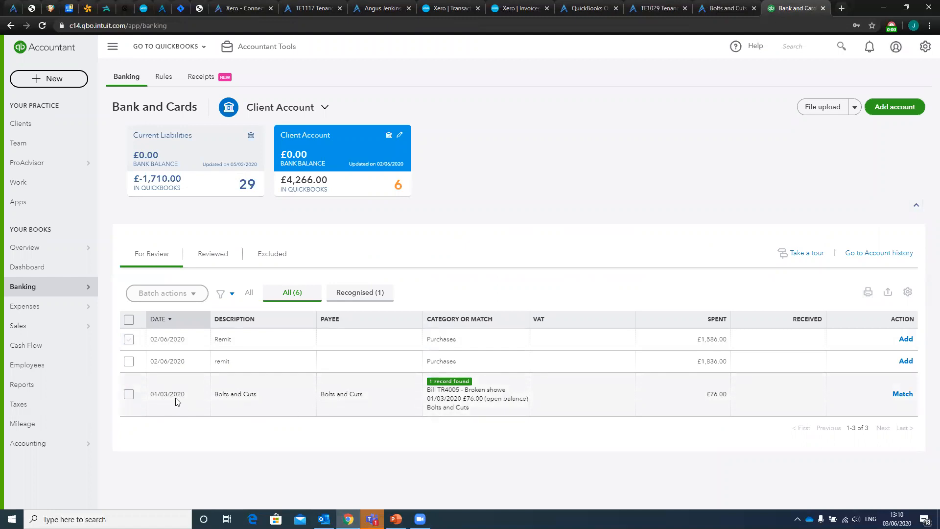
left_click(614, 382)
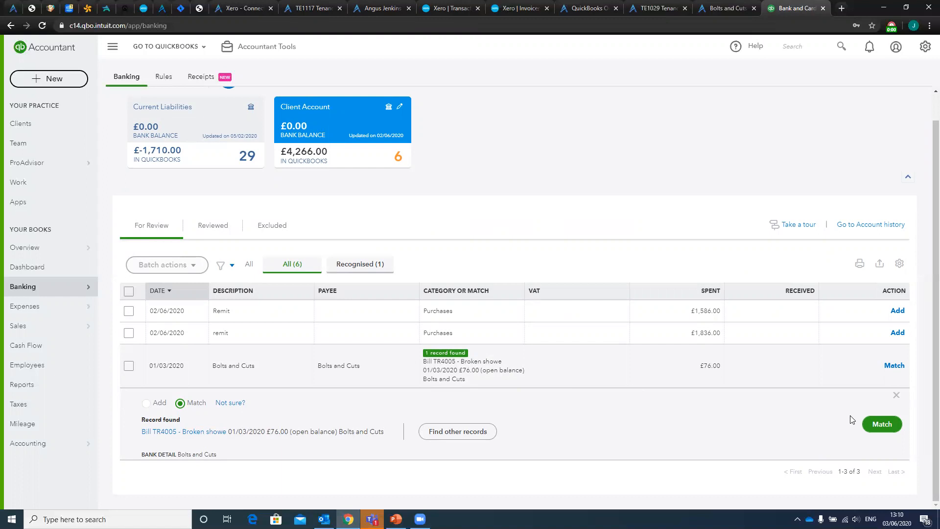
left_click(893, 426)
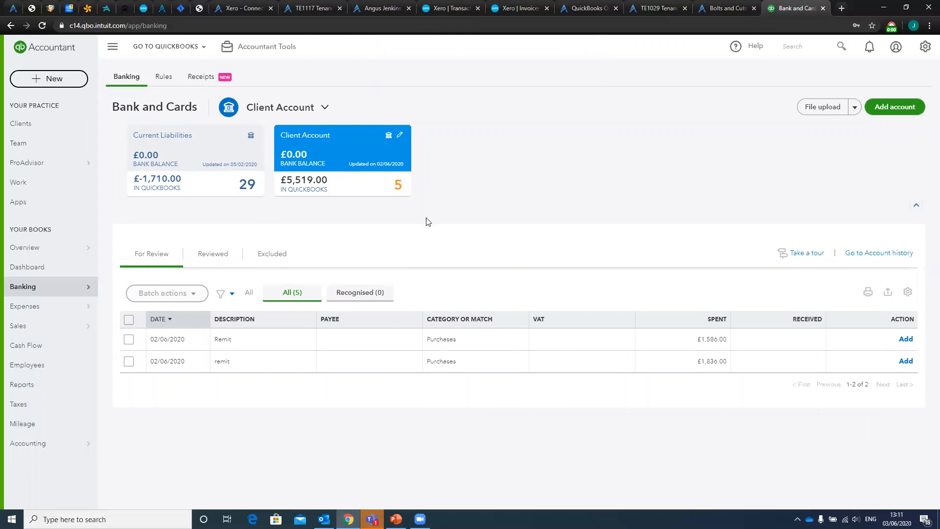
Undo the reviewed January to April 2020 rent receipts (£500.00, £250.00, £576.00, £503.00) and the £76.00 Bolts and Cuts payment, and return to the transactions for review.
left_click(219, 259)
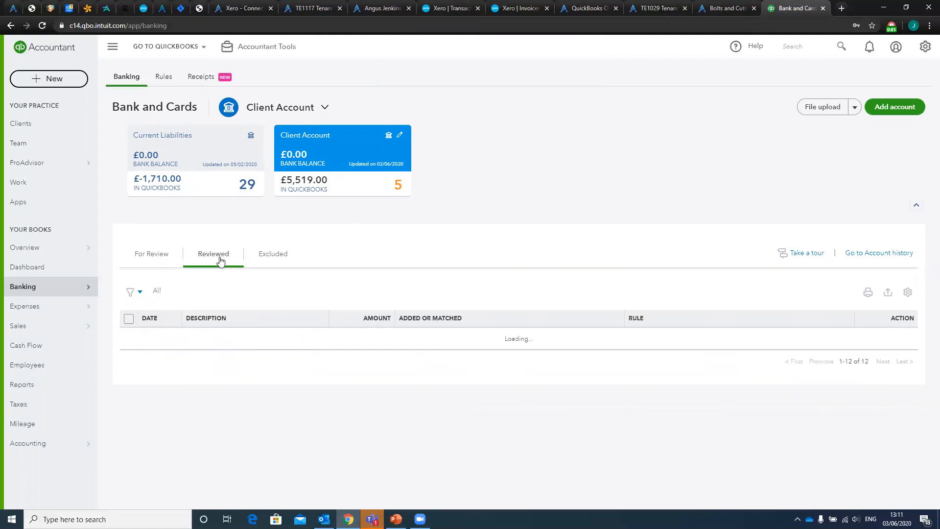
scroll(594, 340, "down", 4)
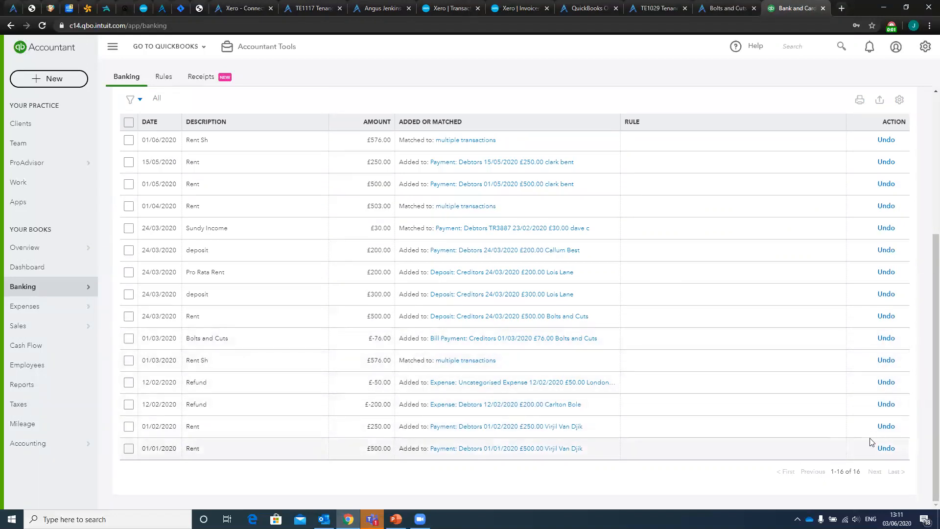
left_click(888, 450)
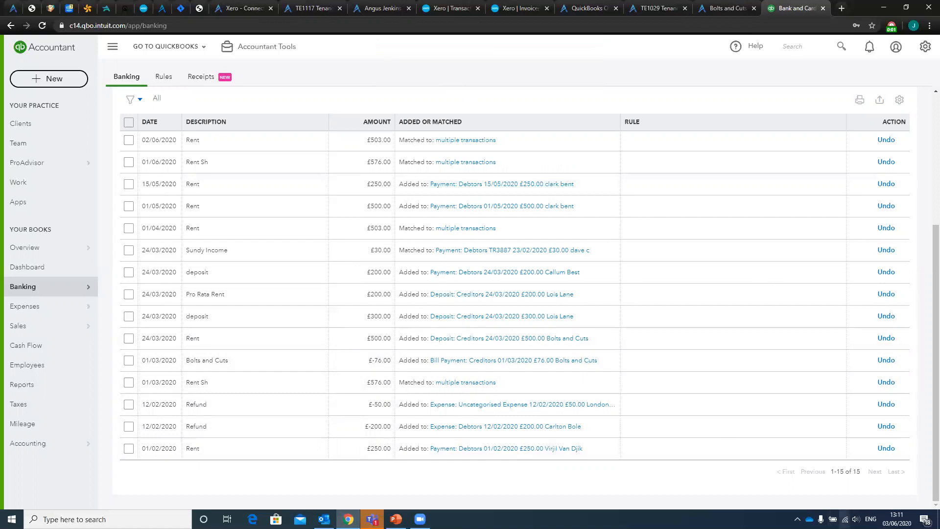
left_click(886, 448)
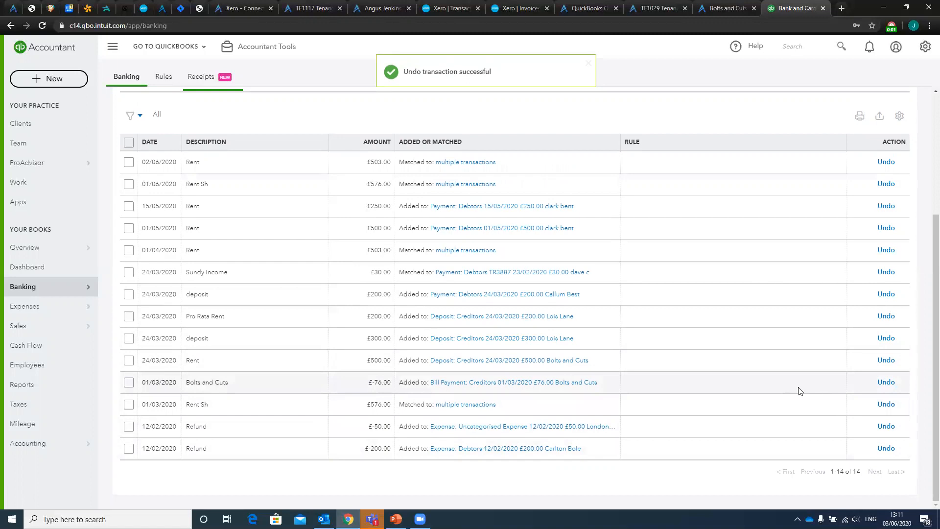
left_click(887, 404)
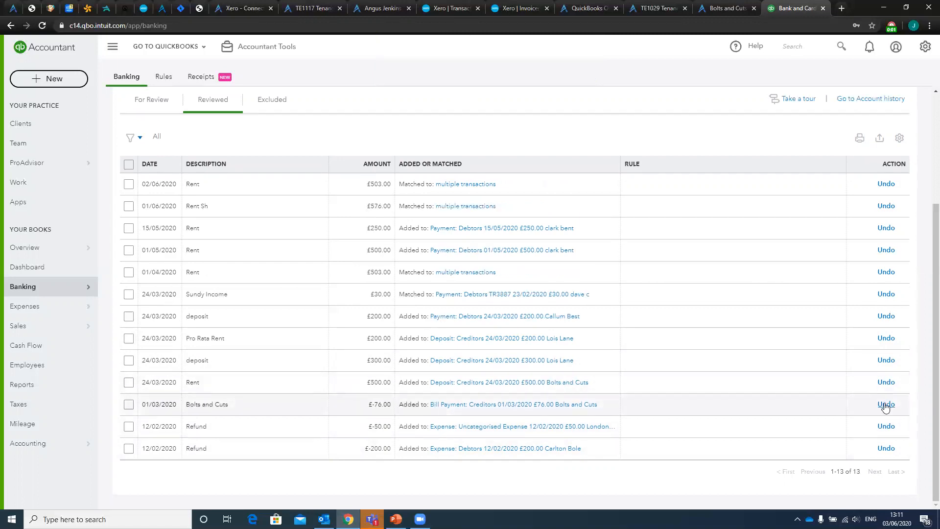
left_click(885, 405)
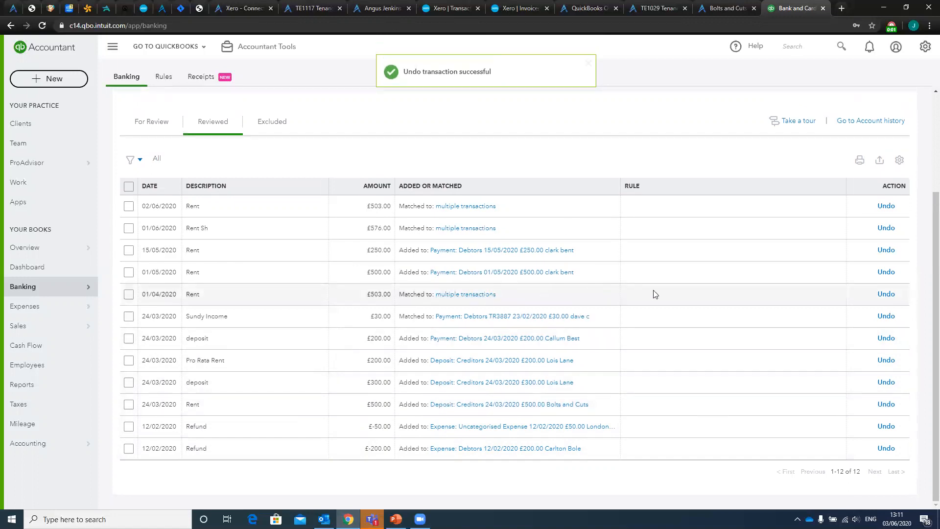
left_click(885, 294)
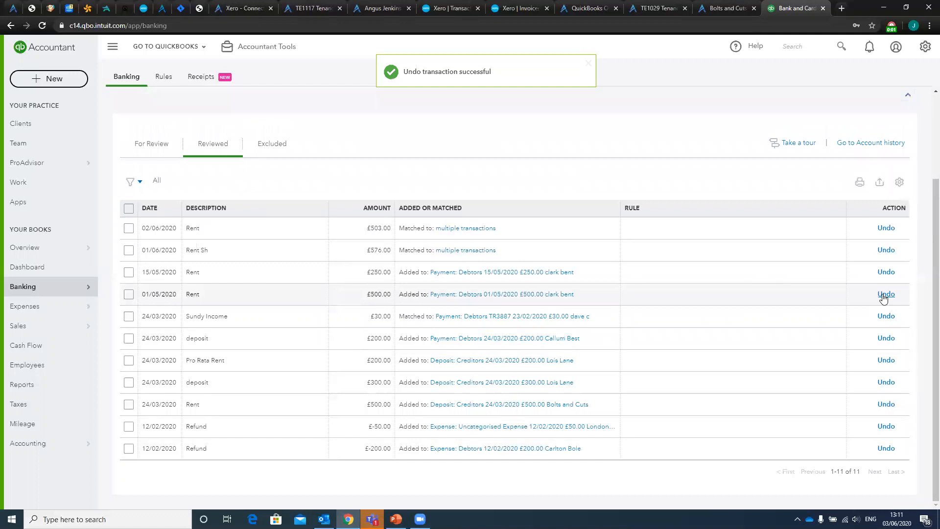
left_click(167, 145)
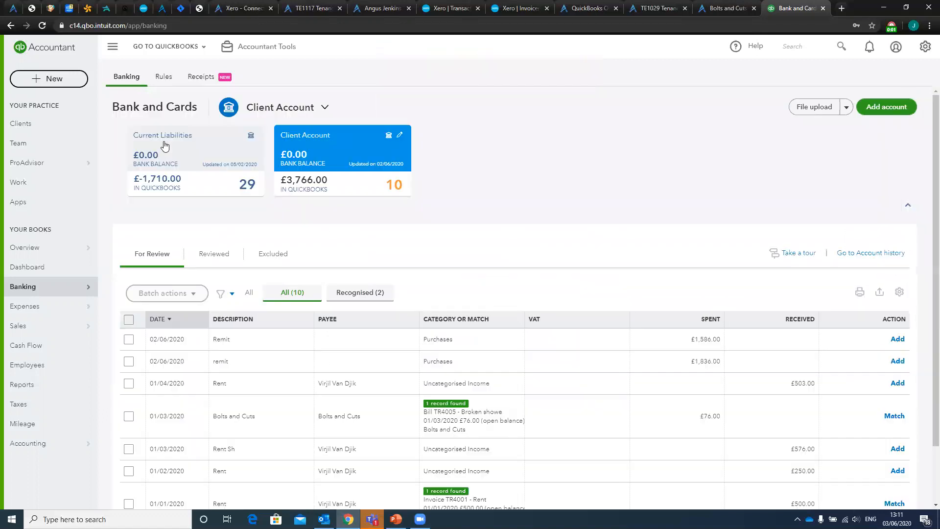
scroll(472, 276, "down", 1)
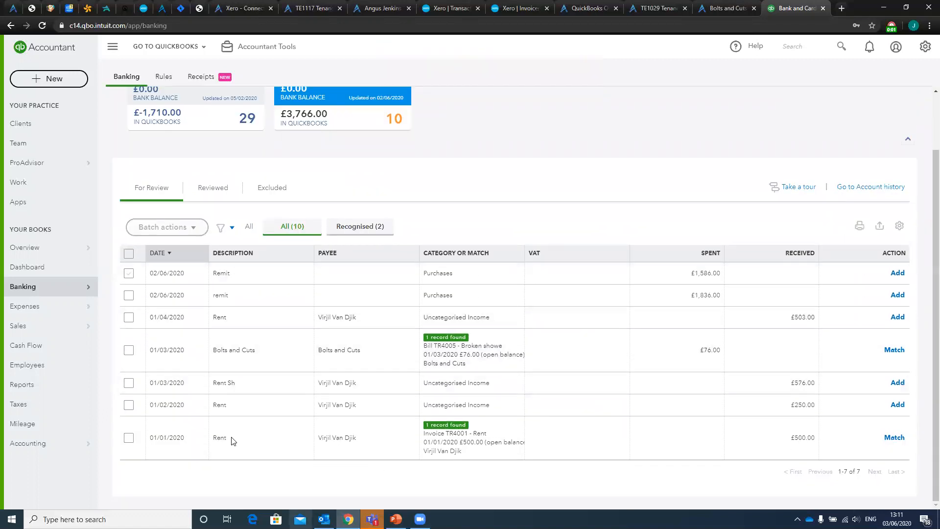